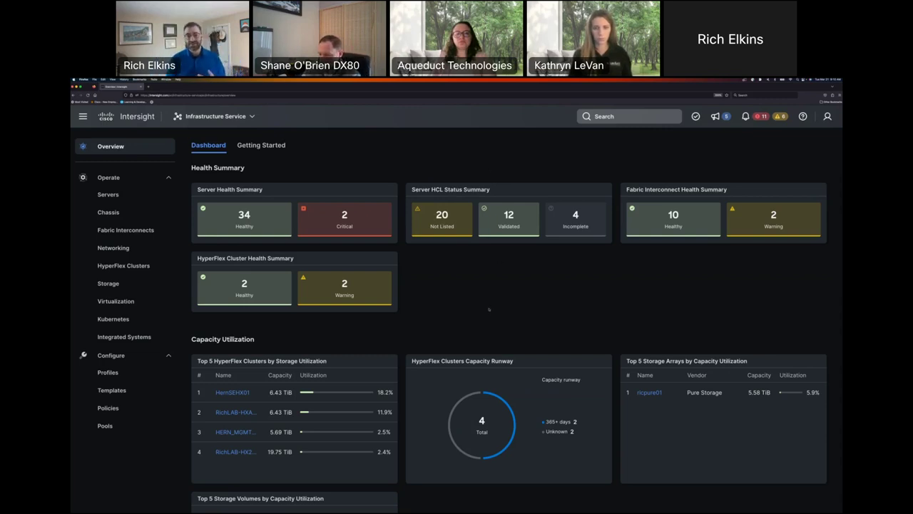
# - From the overview's Server Version Summary, list the servers running firmware 4.2(3b)
pyautogui.scroll(-5, 490, 309)
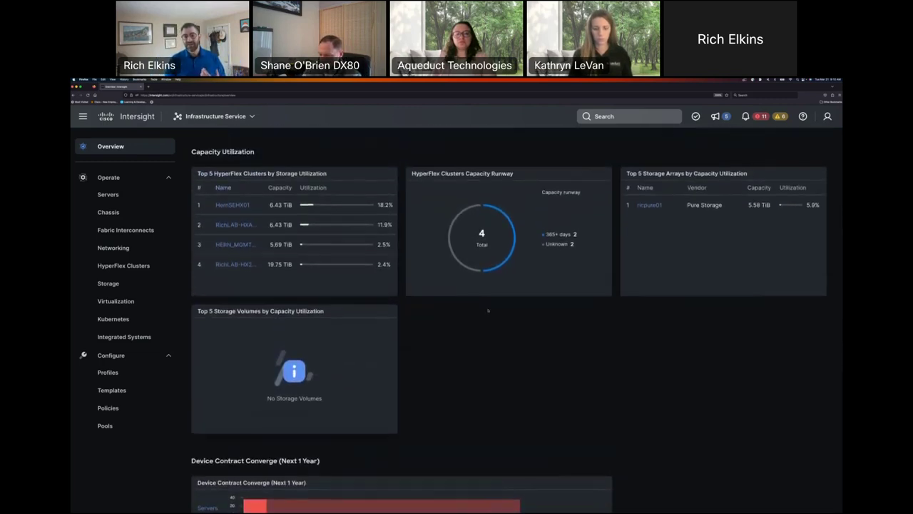
pyautogui.scroll(-10, 488, 309)
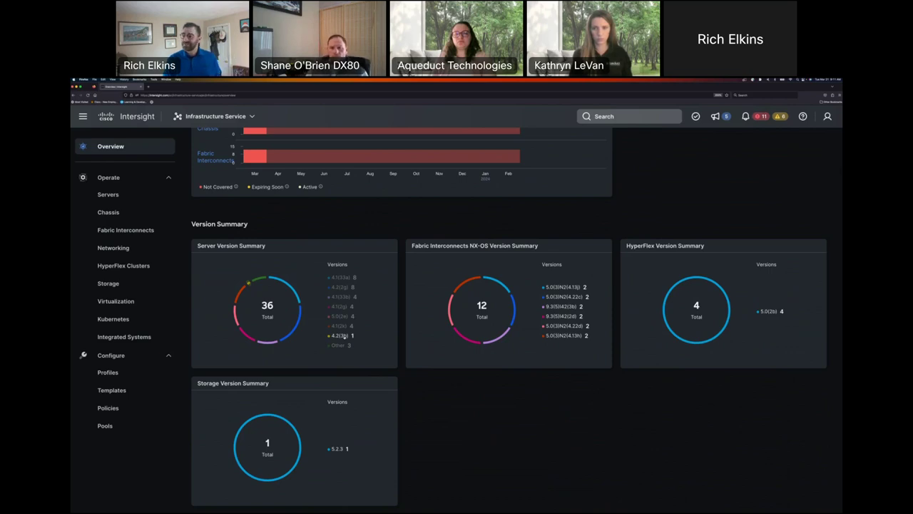
pyautogui.click(343, 335)
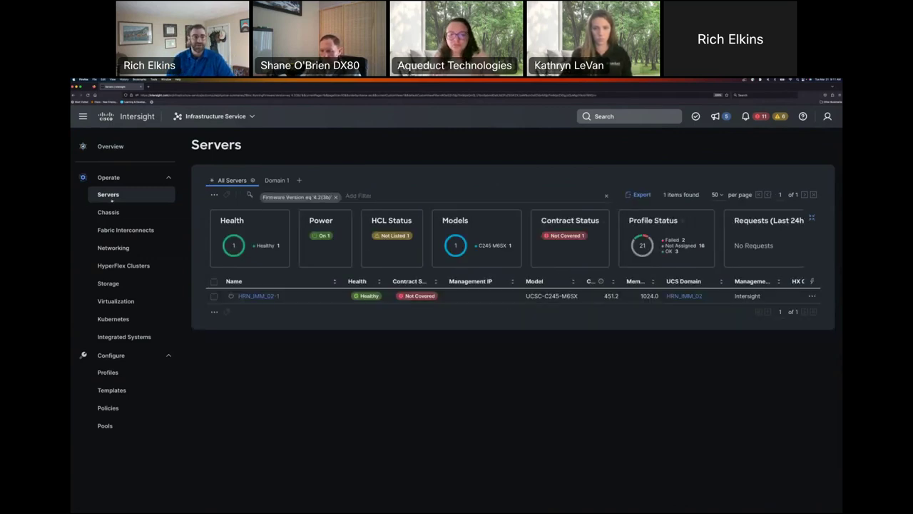
# - Return to the infrastructure overview and list the servers whose HCL status is Not Listed
pyautogui.click(111, 146)
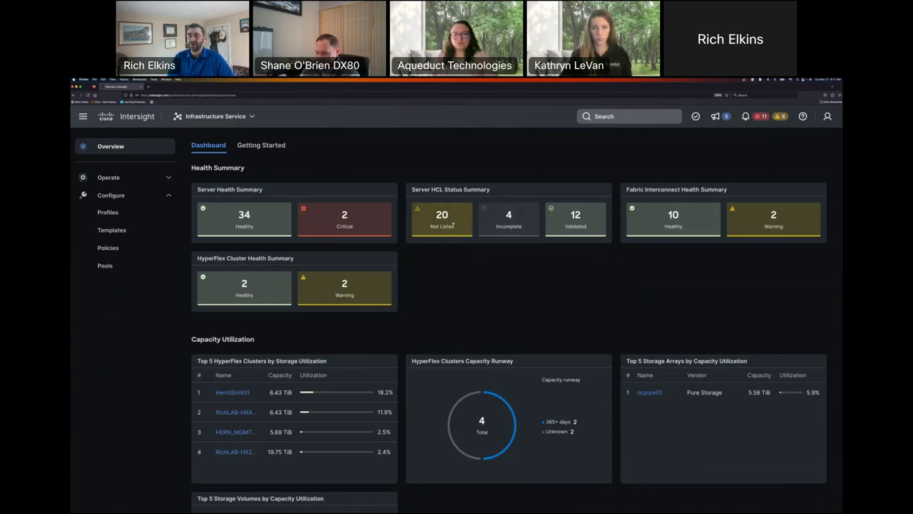
pyautogui.click(453, 224)
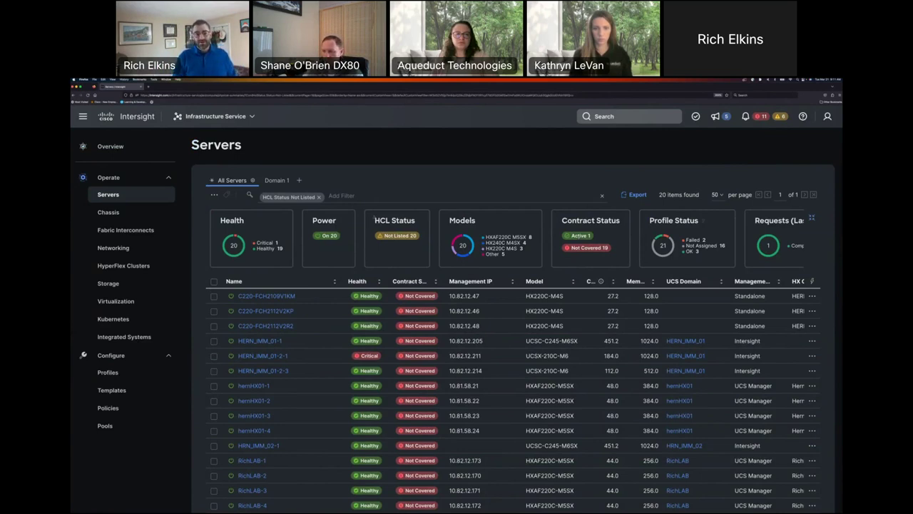
# - Clear the HCL status filter and look through the complete server list
pyautogui.click(318, 196)
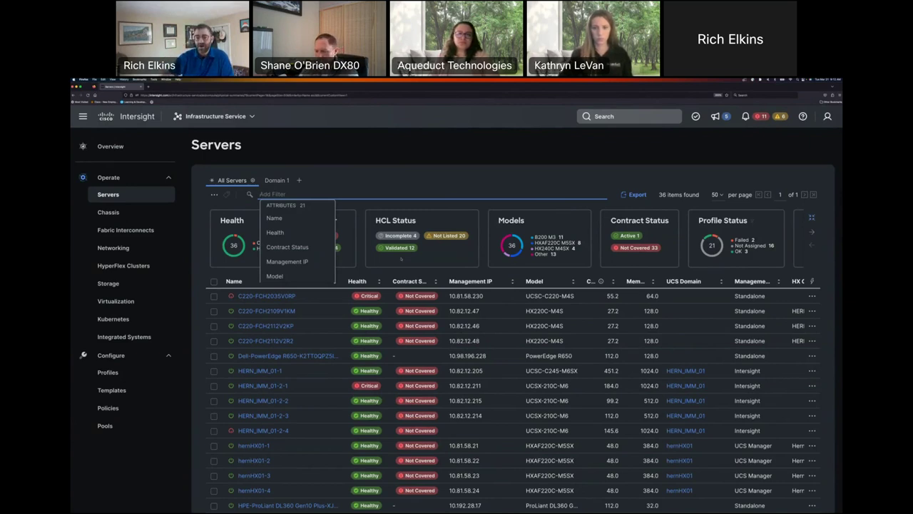
pyautogui.click(398, 181)
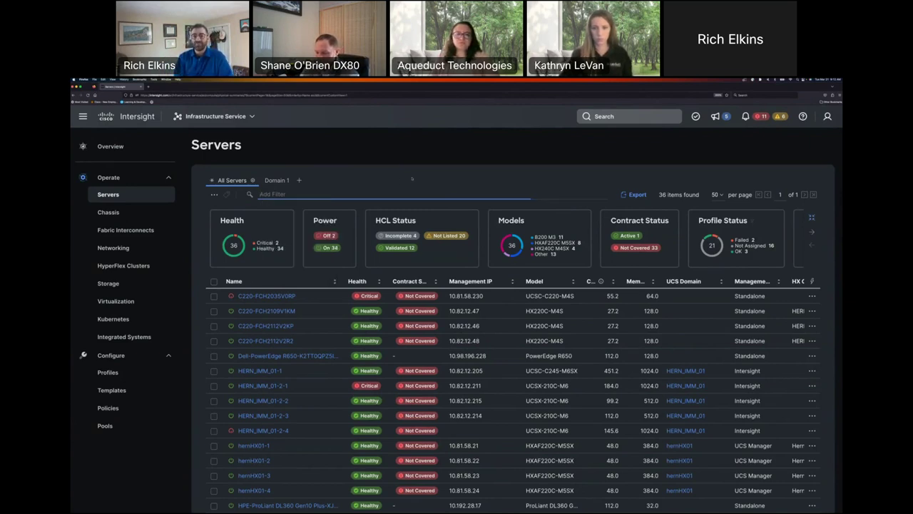
pyautogui.scroll(-3, 447, 326)
pyautogui.scroll(-5, 446, 326)
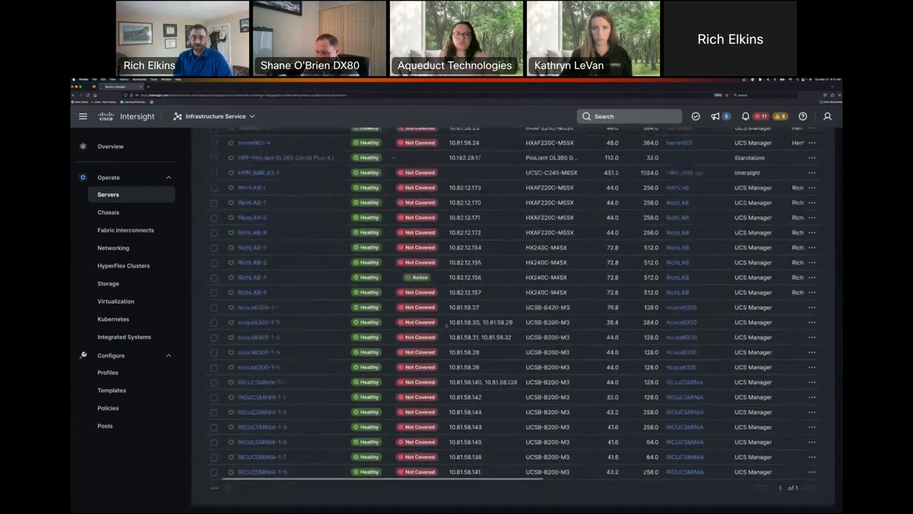
pyautogui.scroll(8, 442, 332)
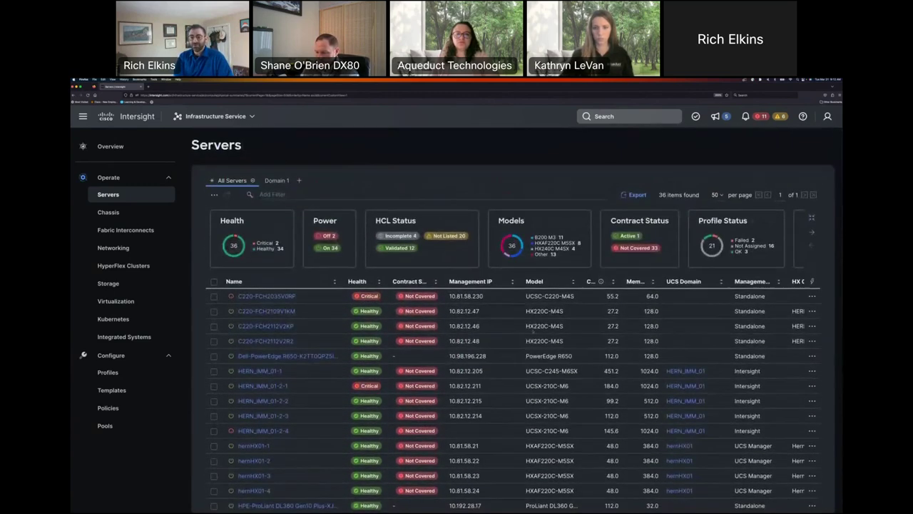
# - Open server HERN_IMM_01-2-1 and review its general details and hardware properties
pyautogui.click(254, 384)
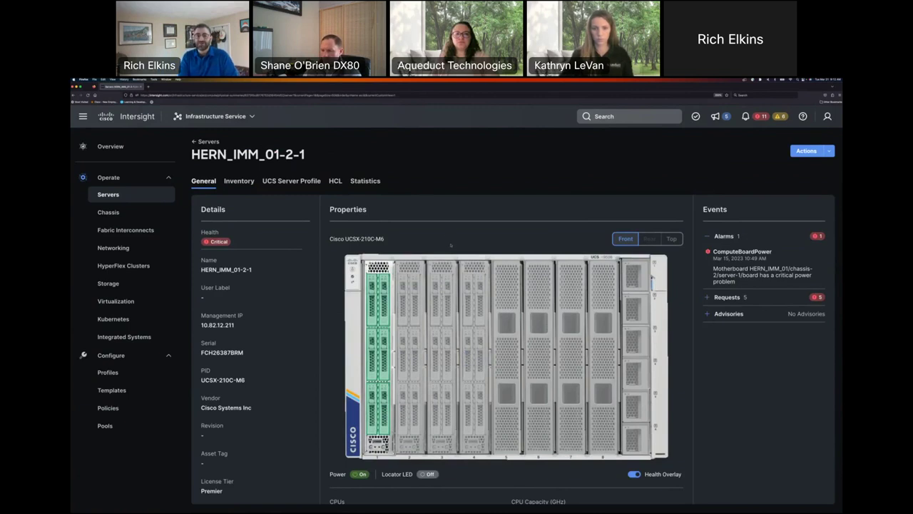
pyautogui.scroll(-3, 455, 244)
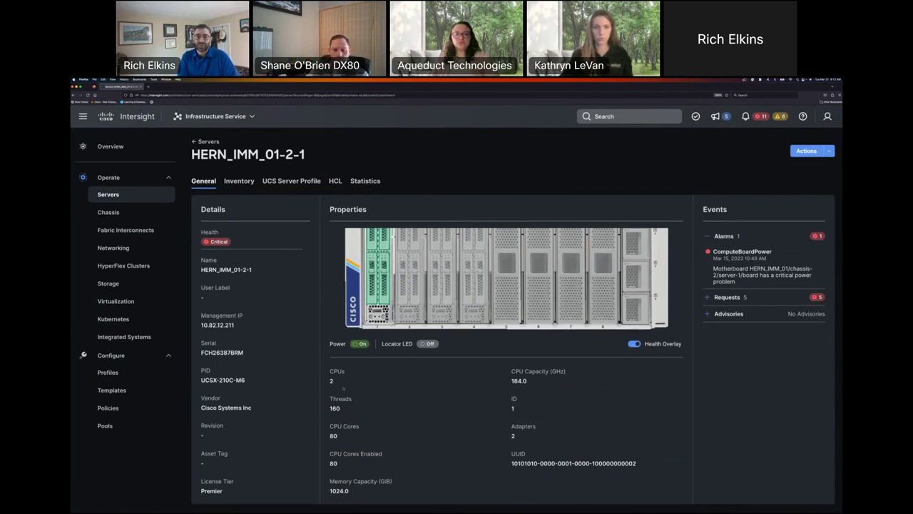
pyautogui.scroll(-2, 256, 421)
pyautogui.scroll(-3, 256, 420)
pyautogui.scroll(3, 264, 466)
pyautogui.scroll(1, 284, 431)
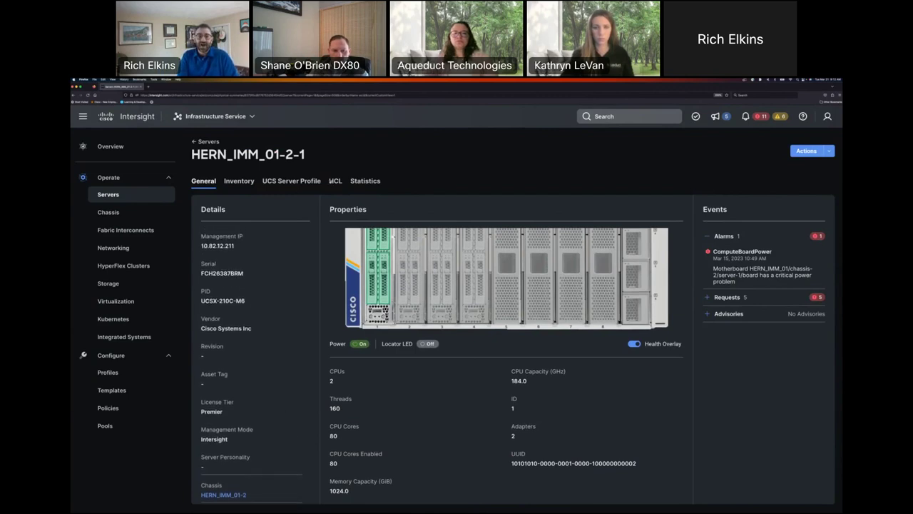
# - Examine the server's HCL validation, expanding hardware and software compliance to check the model, firmware version and OS version
pyautogui.click(330, 181)
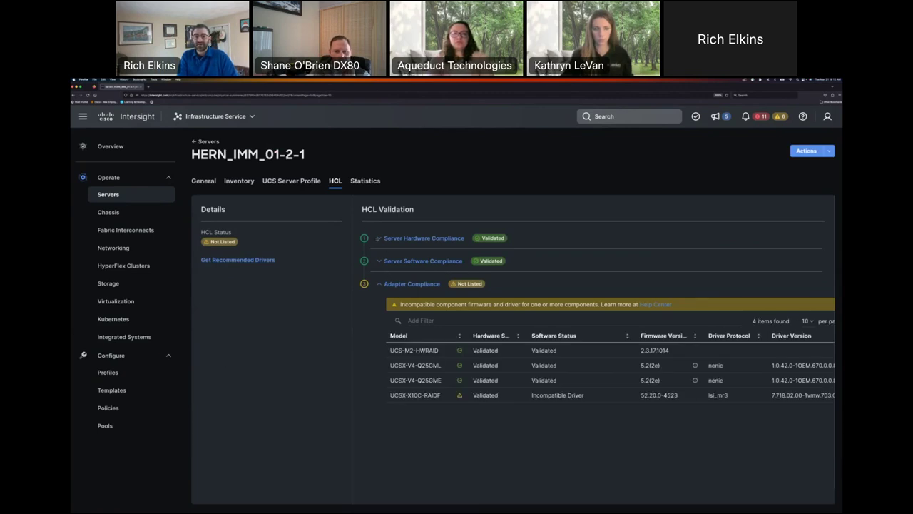
pyautogui.click(379, 238)
pyautogui.moveTo(385, 266); pyautogui.dragTo(433, 267)
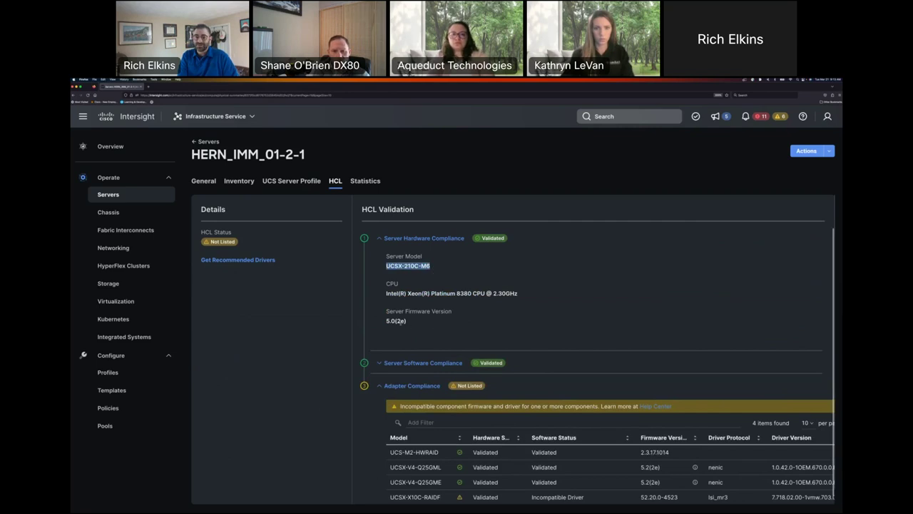
pyautogui.moveTo(386, 320); pyautogui.dragTo(406, 321)
pyautogui.scroll(-1, 406, 321)
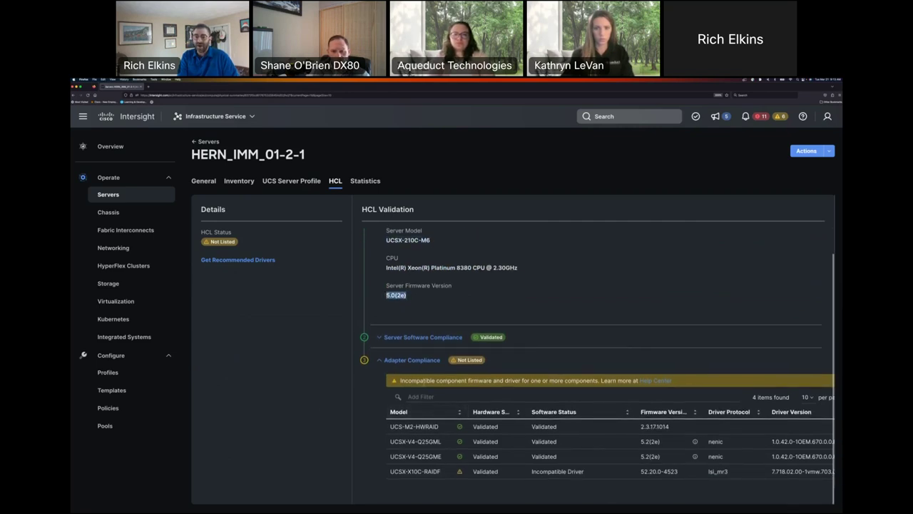
pyautogui.moveTo(386, 391); pyautogui.dragTo(405, 391)
pyautogui.scroll(-3, 404, 391)
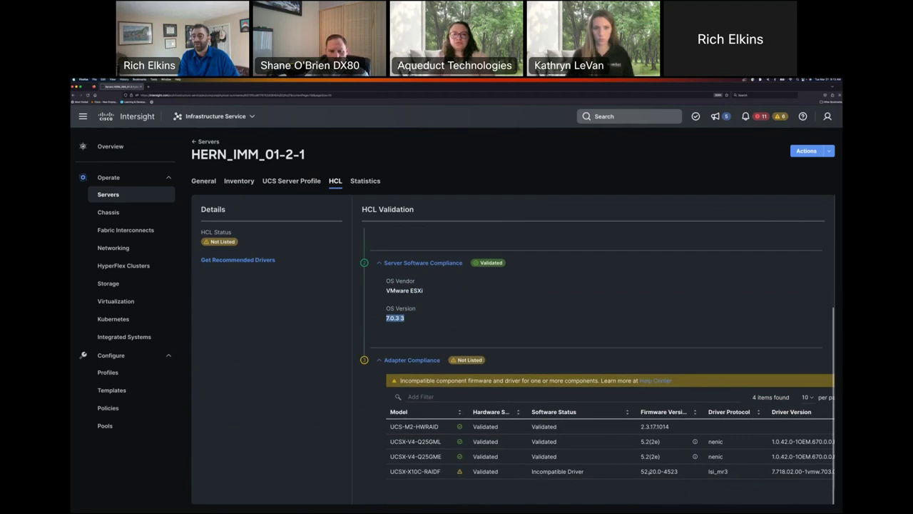
# - Check the recommended drivers for VMware ESXi 7.0 U2, widening the Model column to show the full adapter names
pyautogui.click(295, 284)
pyautogui.click(249, 260)
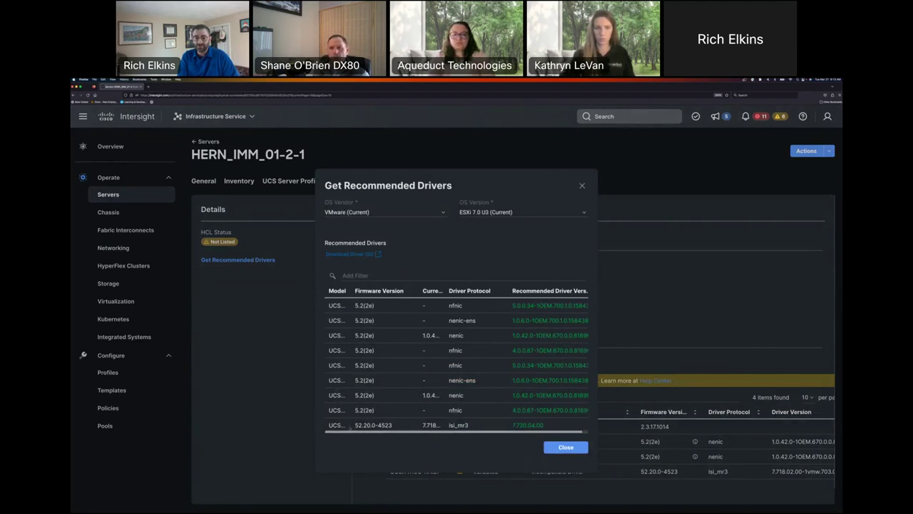
pyautogui.moveTo(351, 291); pyautogui.dragTo(385, 291)
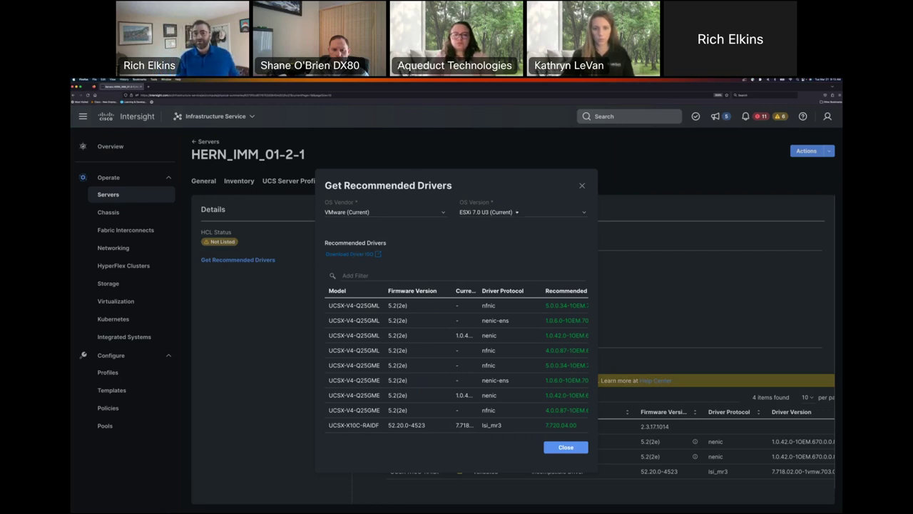
pyautogui.click(523, 212)
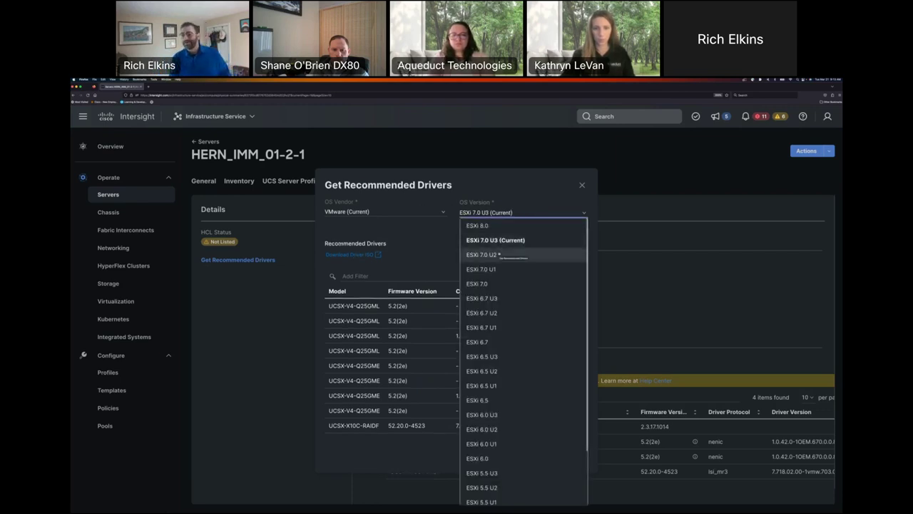
pyautogui.click(498, 255)
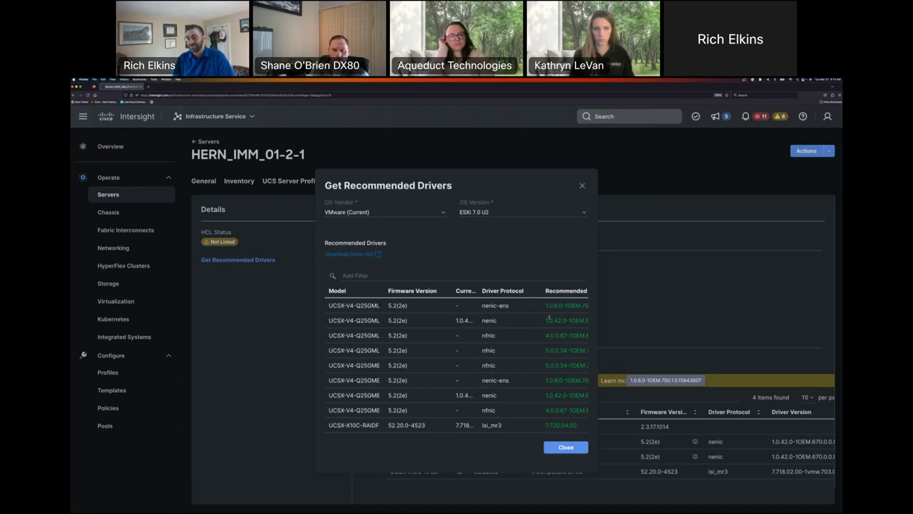
pyautogui.doubleClick(557, 307)
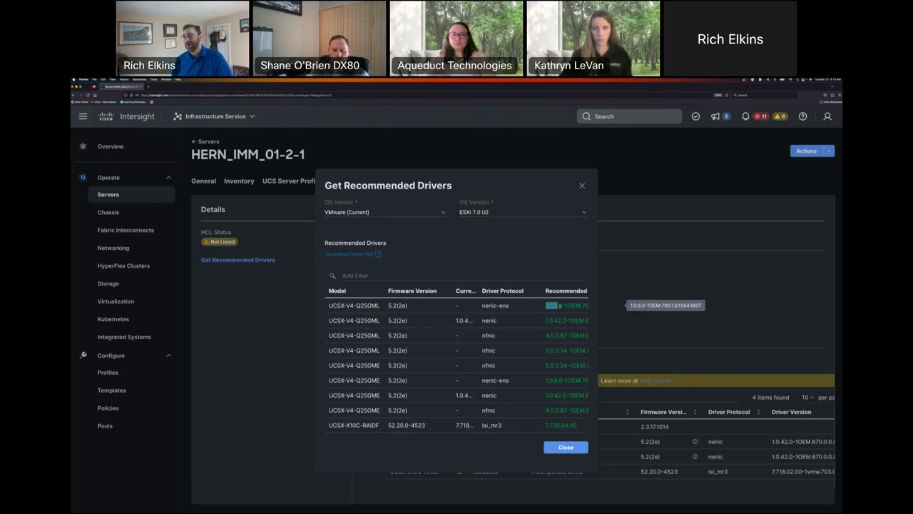
pyautogui.click(583, 186)
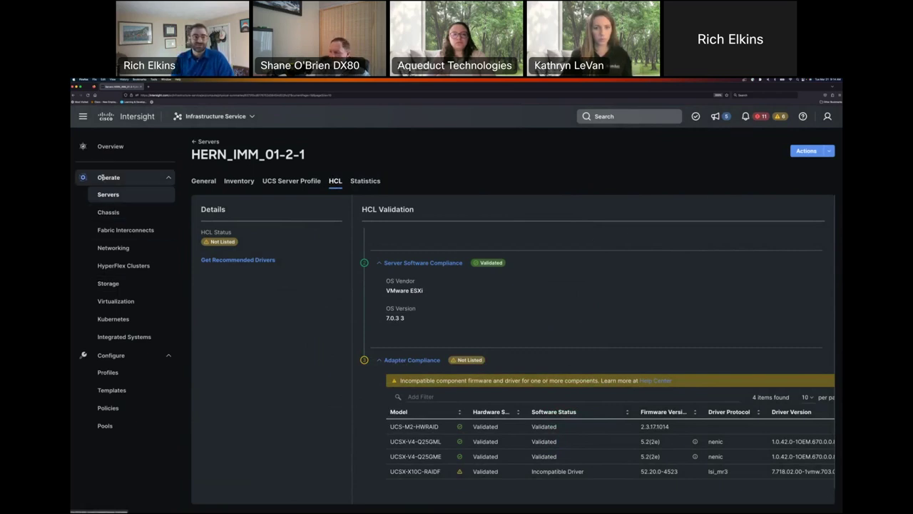
# - Return to the server list and review the active critical alarms
pyautogui.click(107, 194)
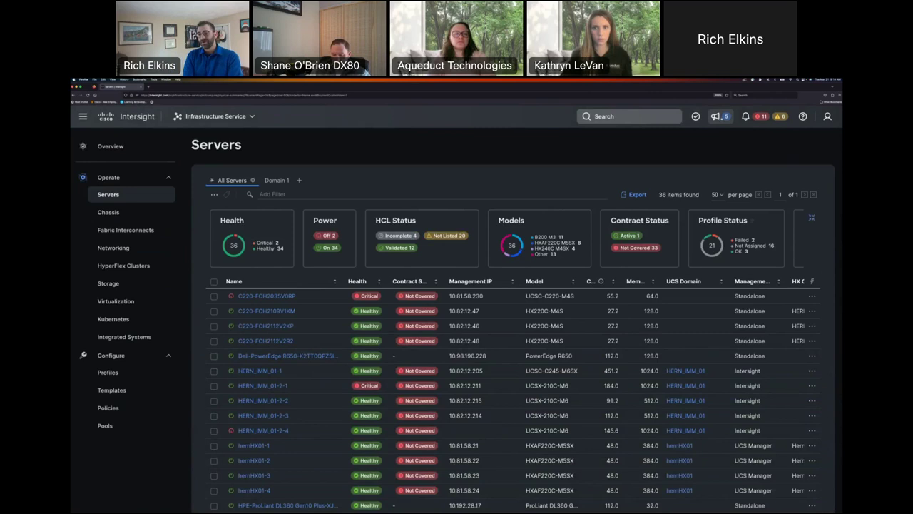
pyautogui.click(745, 116)
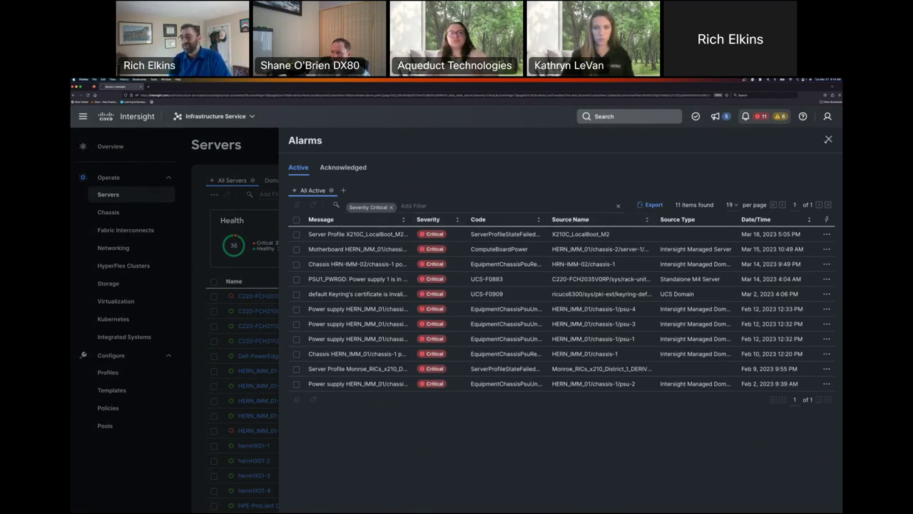
pyautogui.click(828, 140)
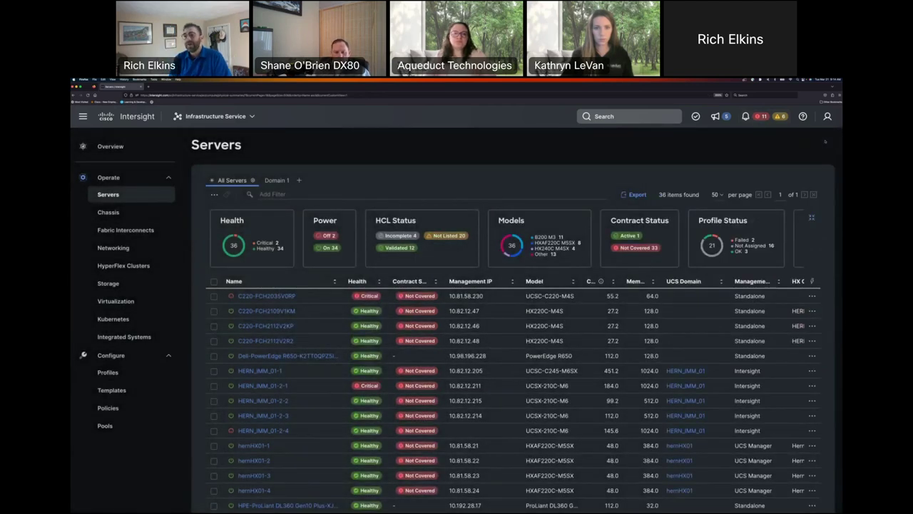
# - Review the security advisories and field notices for affected devices
pyautogui.click(716, 116)
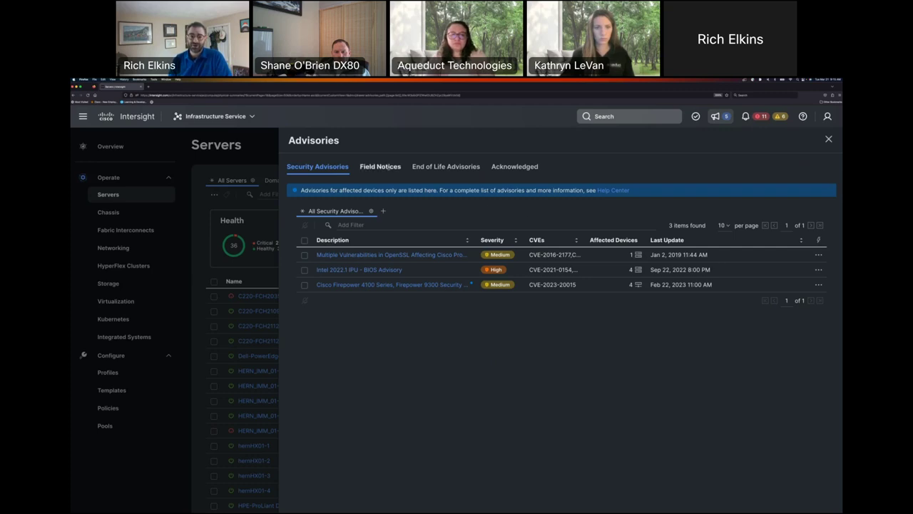
pyautogui.click(379, 166)
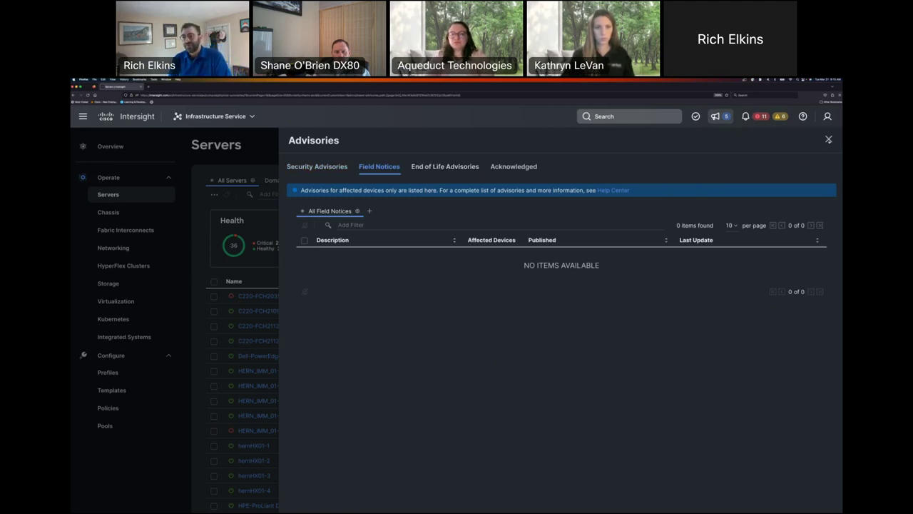
pyautogui.click(828, 139)
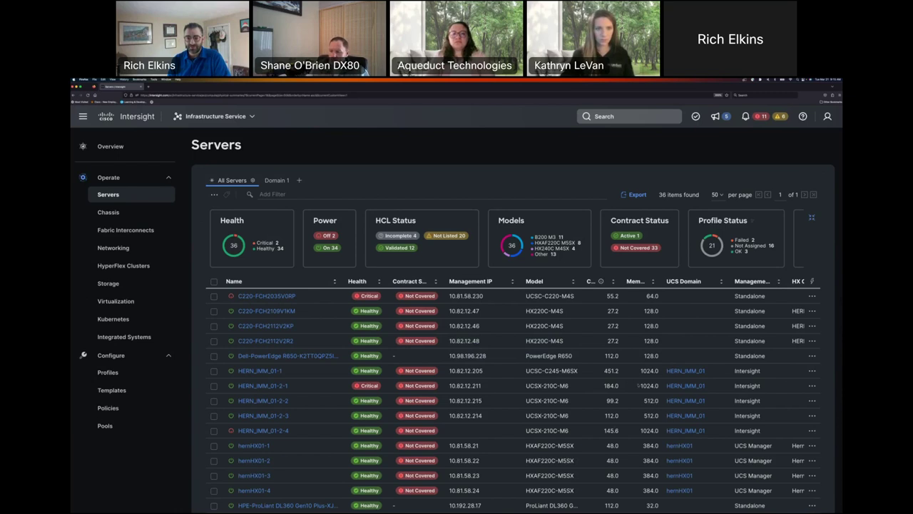
pyautogui.scroll(-1, 638, 386)
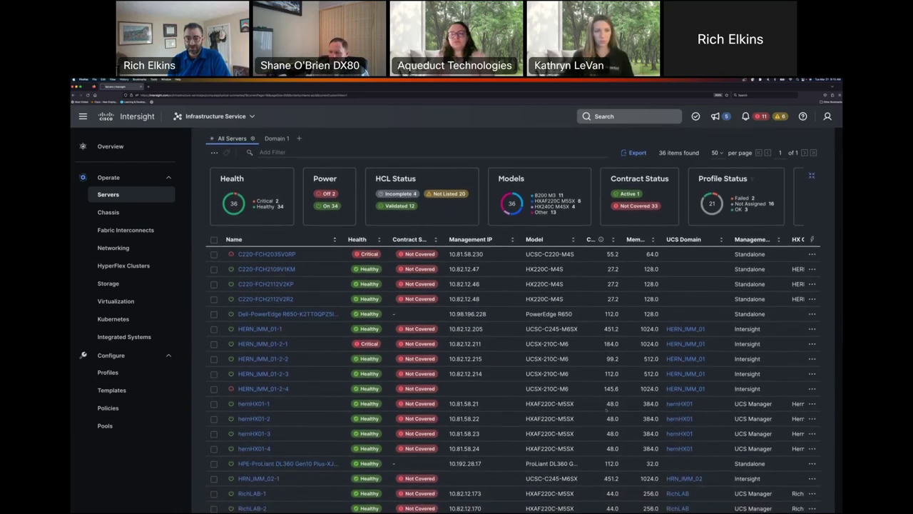
pyautogui.scroll(-1, 607, 411)
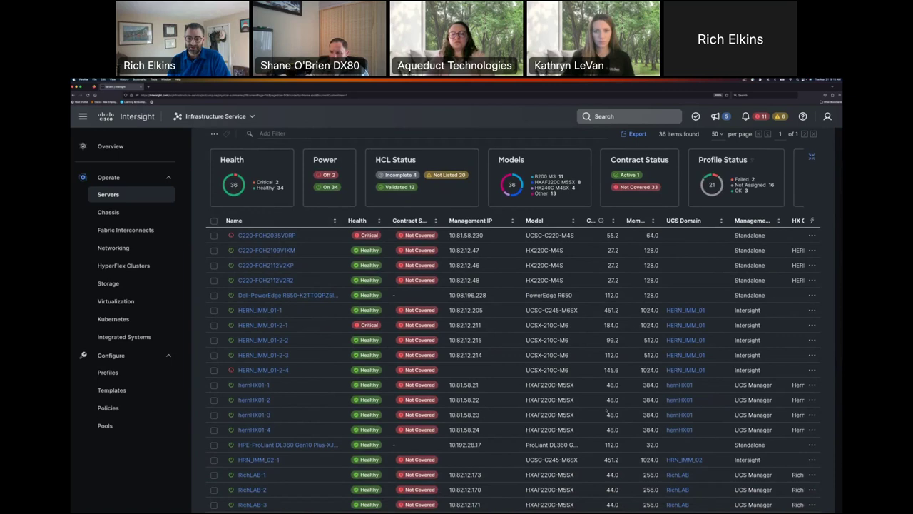
pyautogui.scroll(1, 607, 412)
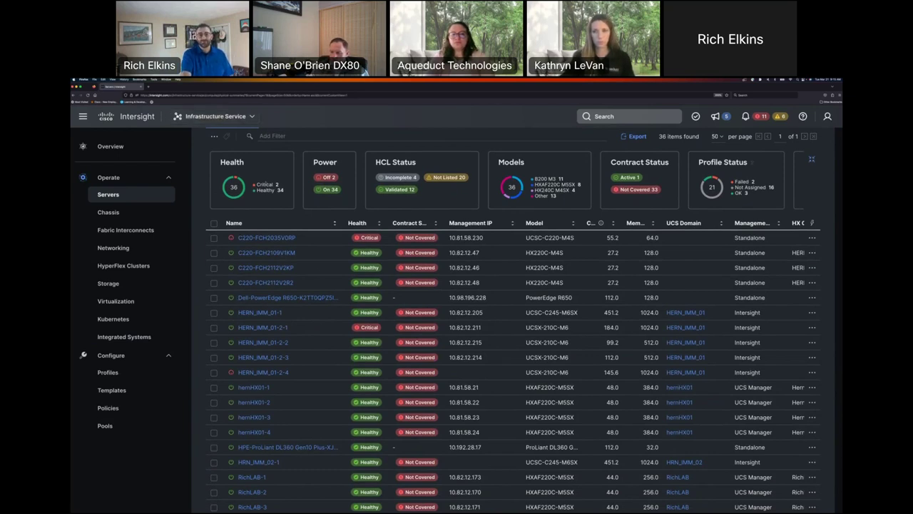
# - Switch to the System service and start claiming a new target from the Targets page
pyautogui.click(215, 116)
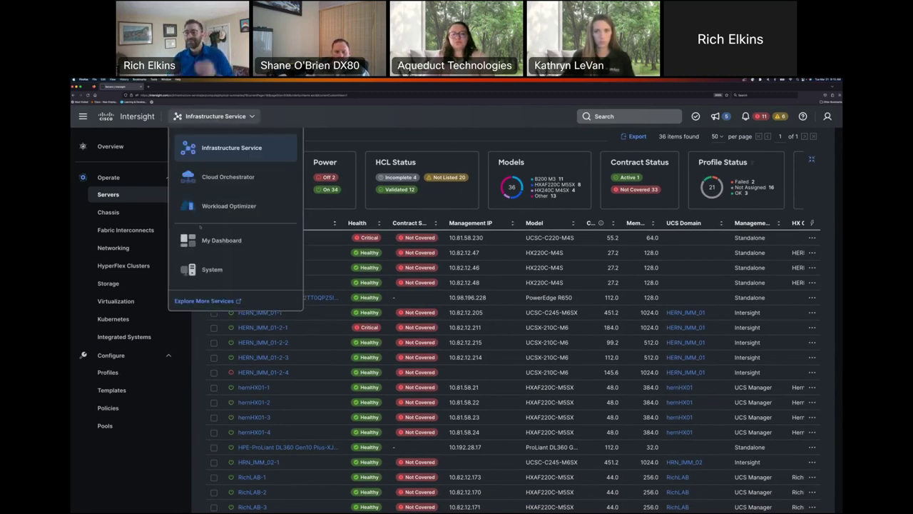
pyautogui.click(217, 270)
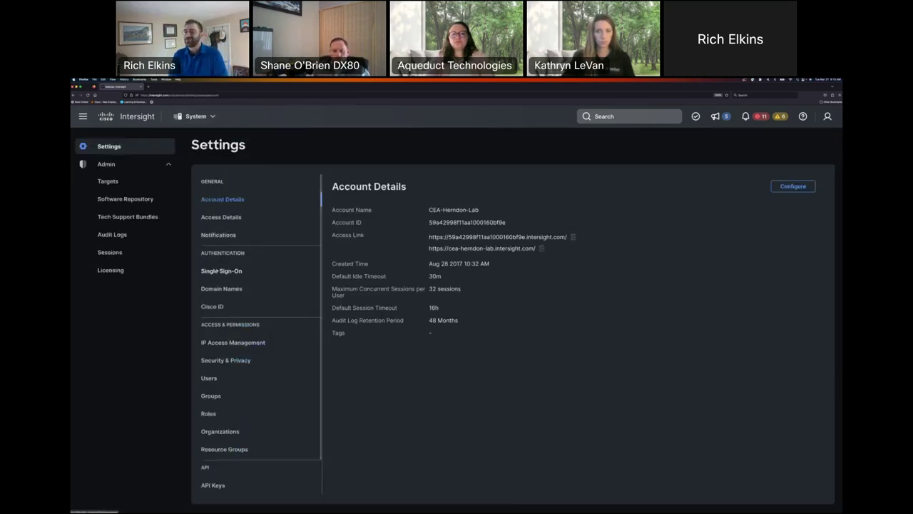
pyautogui.click(113, 181)
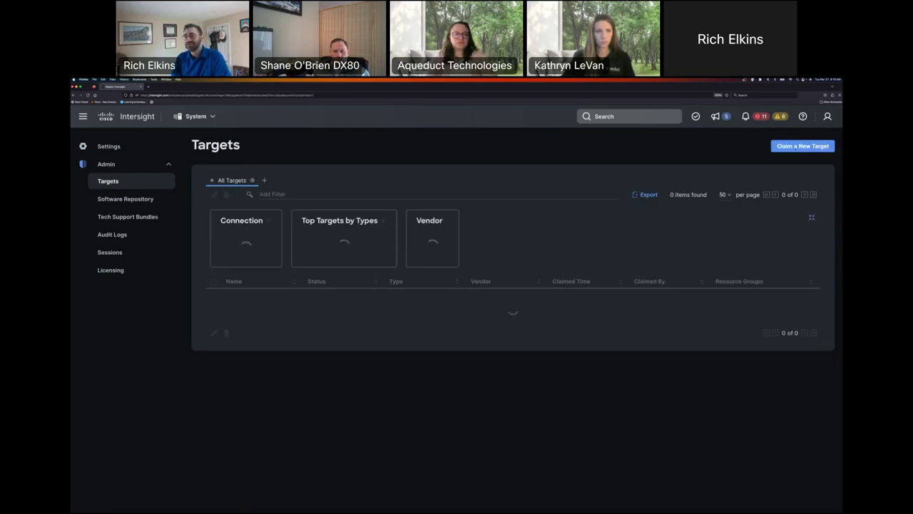
pyautogui.click(796, 146)
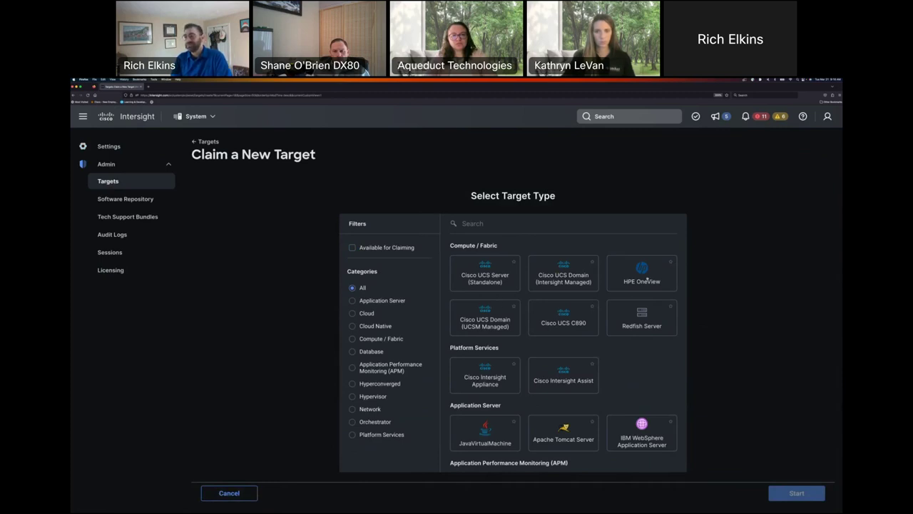
# - Look through the claimable target types from Compute / Fabric to Storage, and cancel the claim
pyautogui.scroll(-1, 568, 354)
pyautogui.scroll(-1, 574, 374)
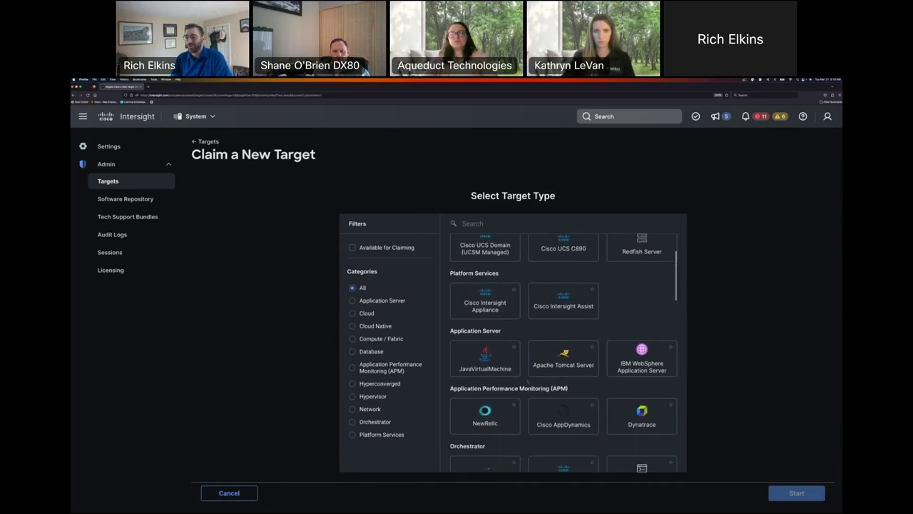
pyautogui.scroll(-4, 668, 426)
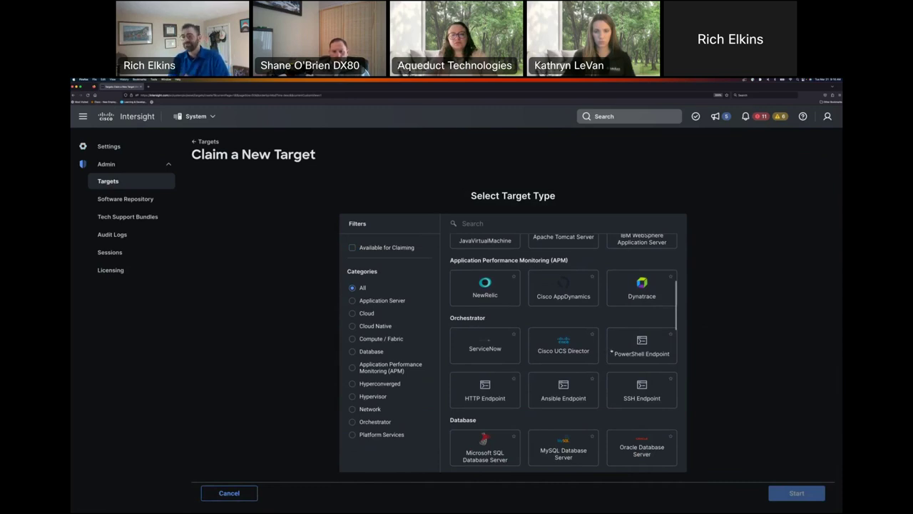
pyautogui.scroll(-3, 632, 401)
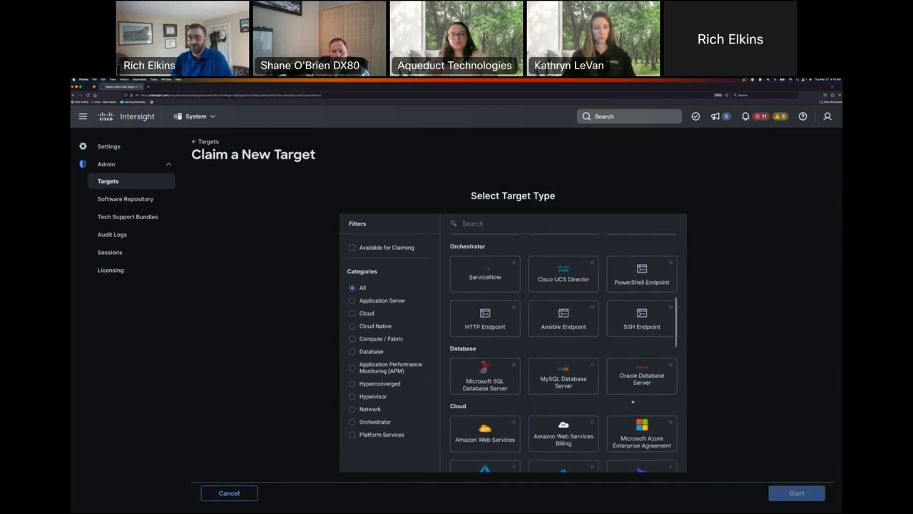
pyautogui.scroll(-1, 619, 380)
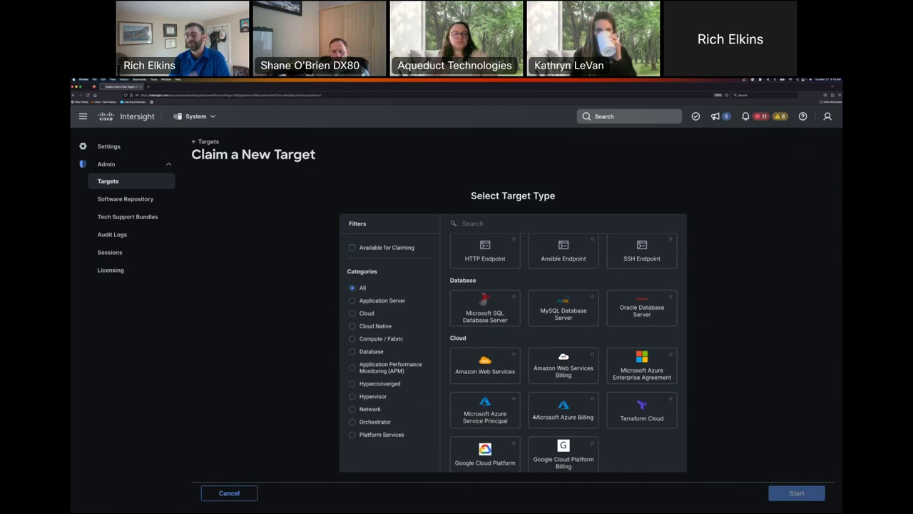
pyautogui.scroll(-3, 533, 417)
pyautogui.scroll(-1, 568, 400)
pyautogui.scroll(-2, 568, 378)
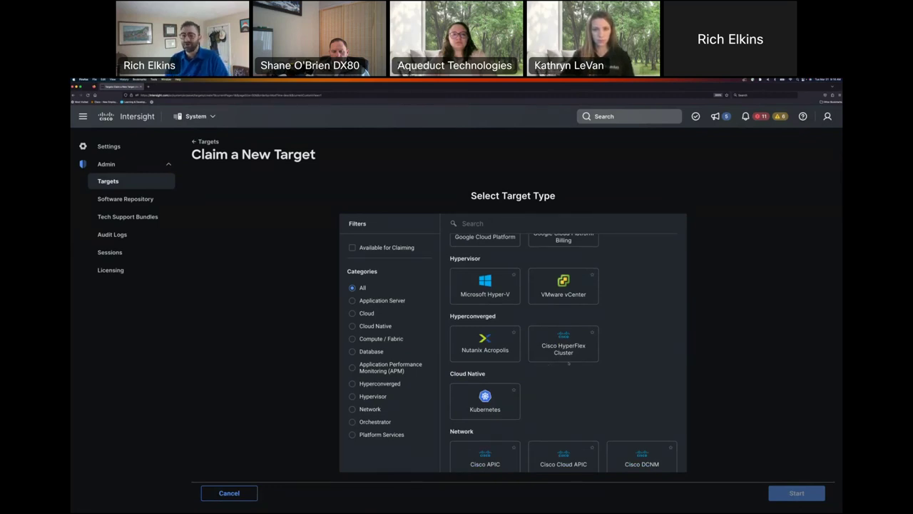
pyautogui.scroll(-1, 568, 364)
pyautogui.scroll(-1, 563, 364)
pyautogui.scroll(-3, 564, 357)
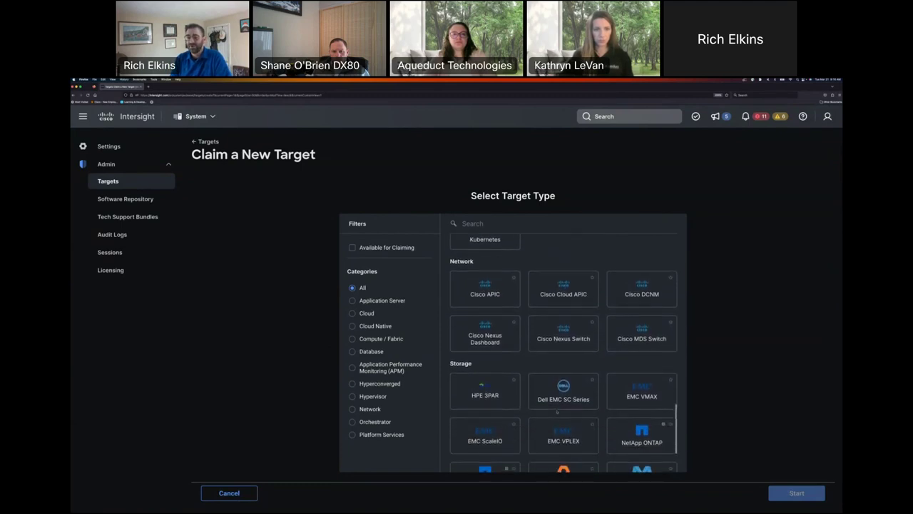
pyautogui.scroll(-2, 557, 411)
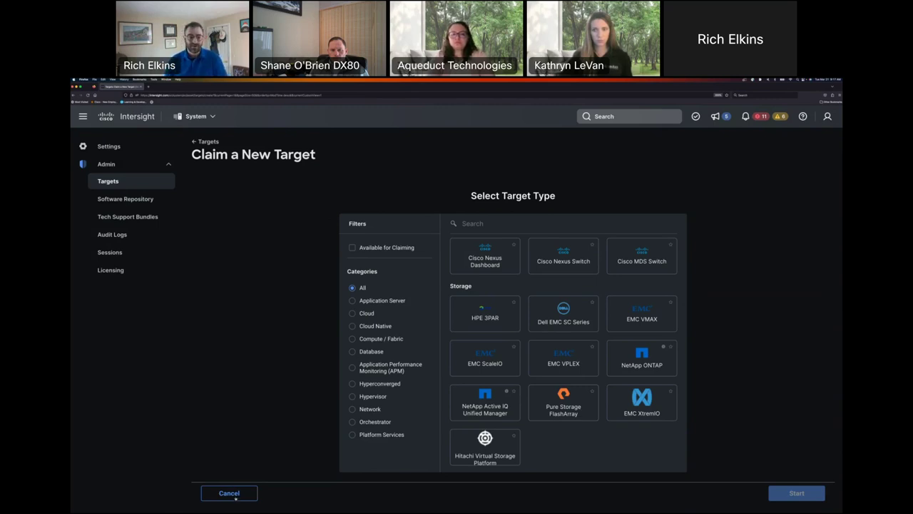
pyautogui.click(229, 493)
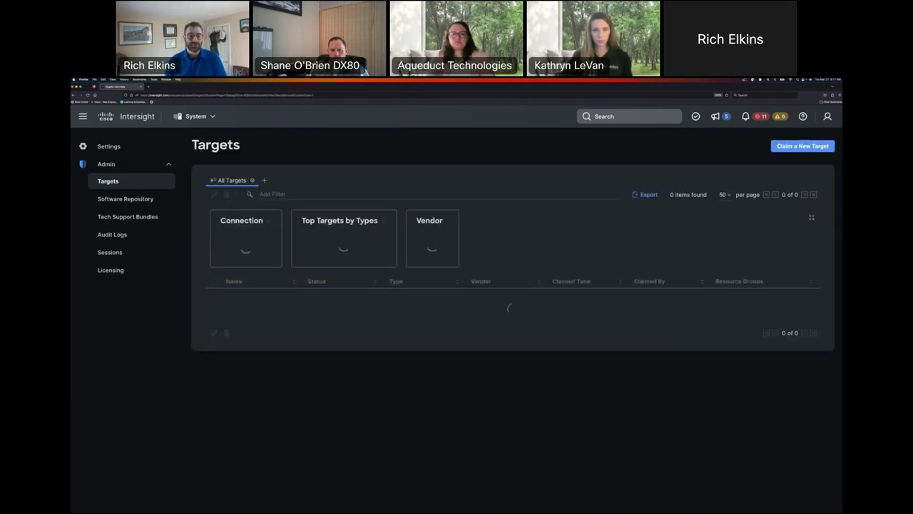
# - Switch to the Infrastructure Service, find the blade server RICUCSMINIA-1-2 in the server list and open its general details
pyautogui.click(194, 115)
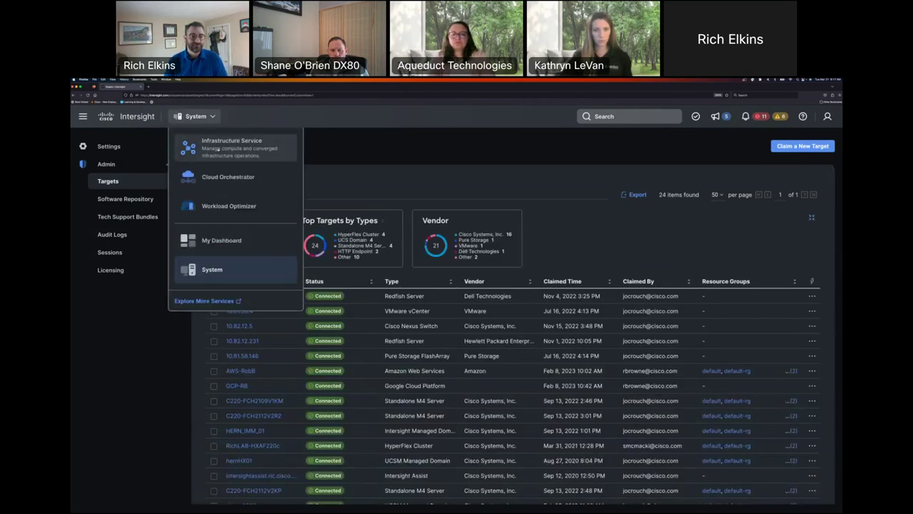
pyautogui.click(218, 149)
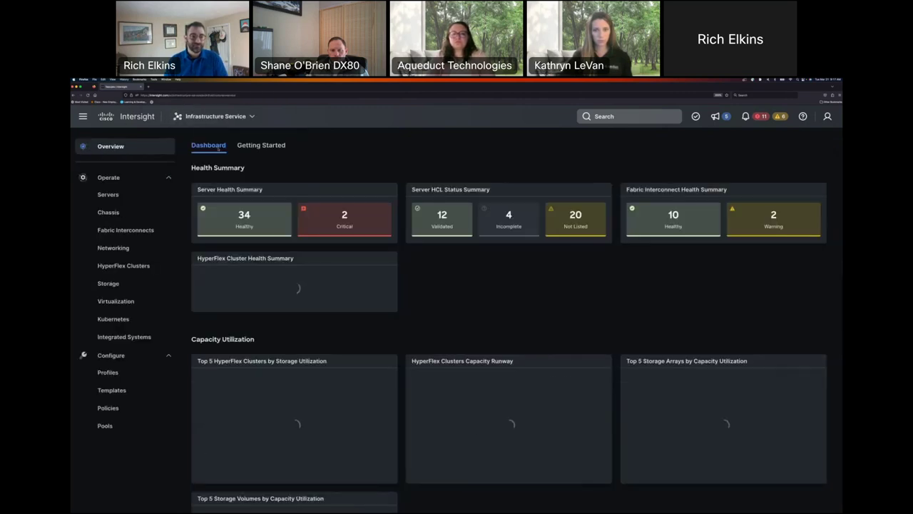
pyautogui.click(118, 194)
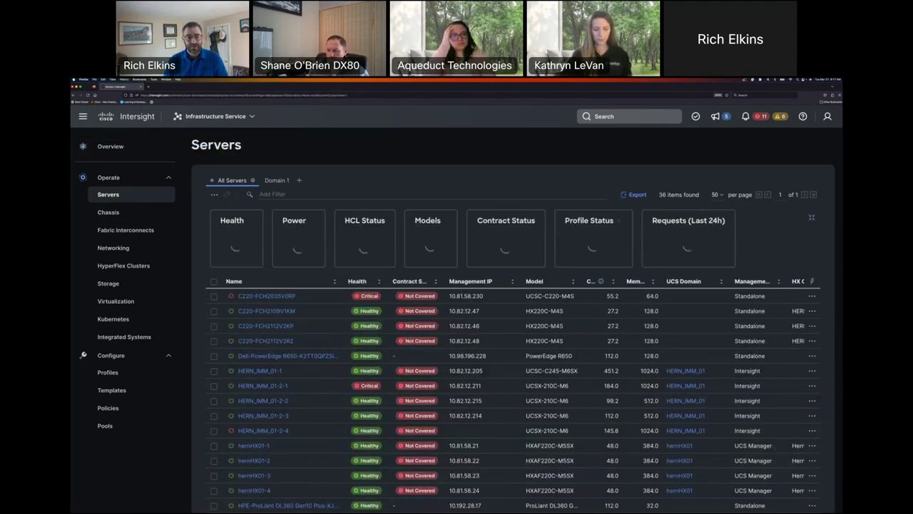
pyautogui.scroll(-5, 505, 419)
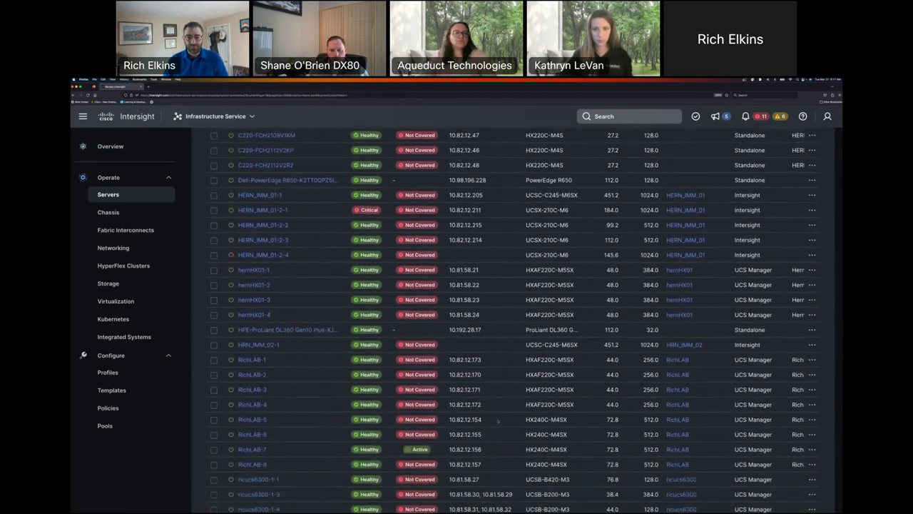
pyautogui.scroll(-2, 498, 422)
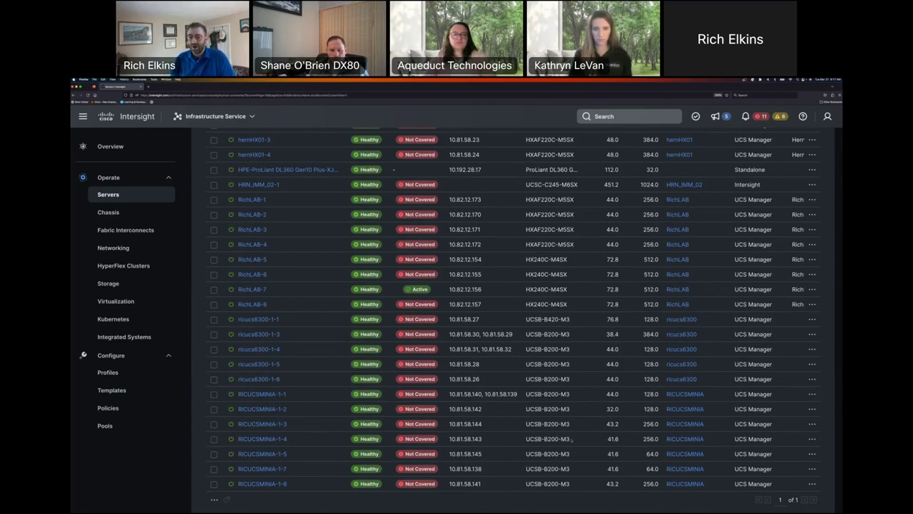
pyautogui.moveTo(551, 439); pyautogui.dragTo(535, 438)
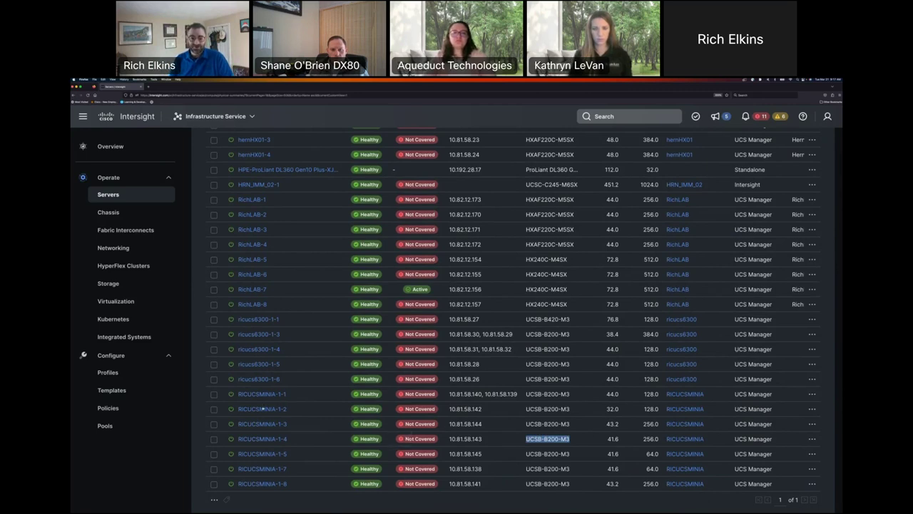
pyautogui.click(259, 409)
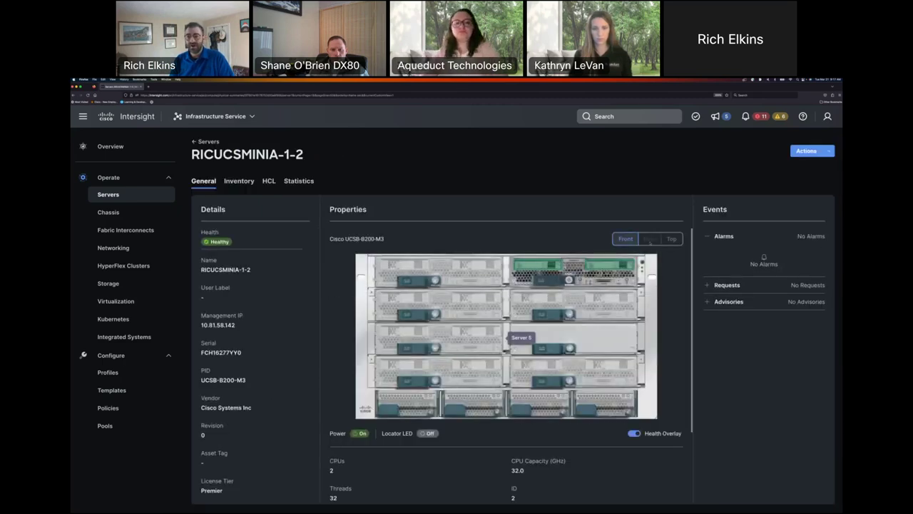
pyautogui.scroll(-1, 327, 358)
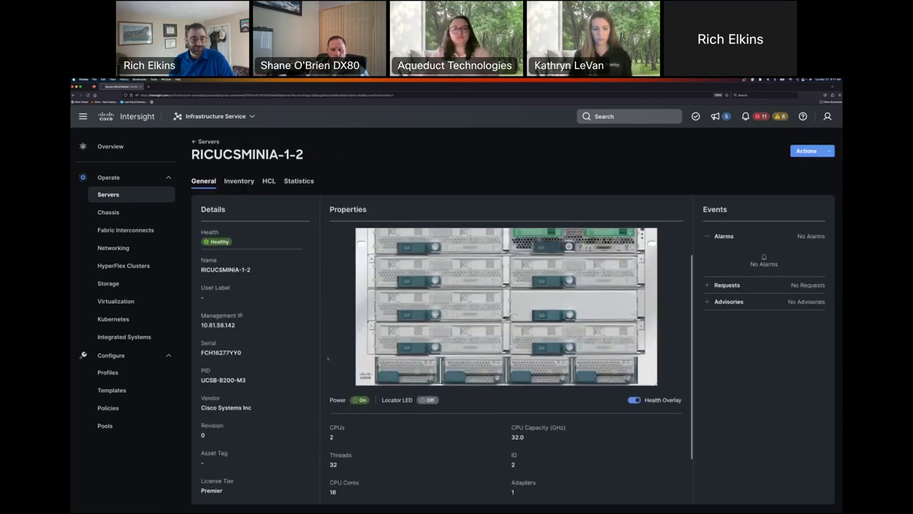
pyautogui.scroll(1, 327, 358)
# - Review the server's HCL validation, expanding the hardware and software compliance sections and checking the adapter compliance
pyautogui.click(272, 186)
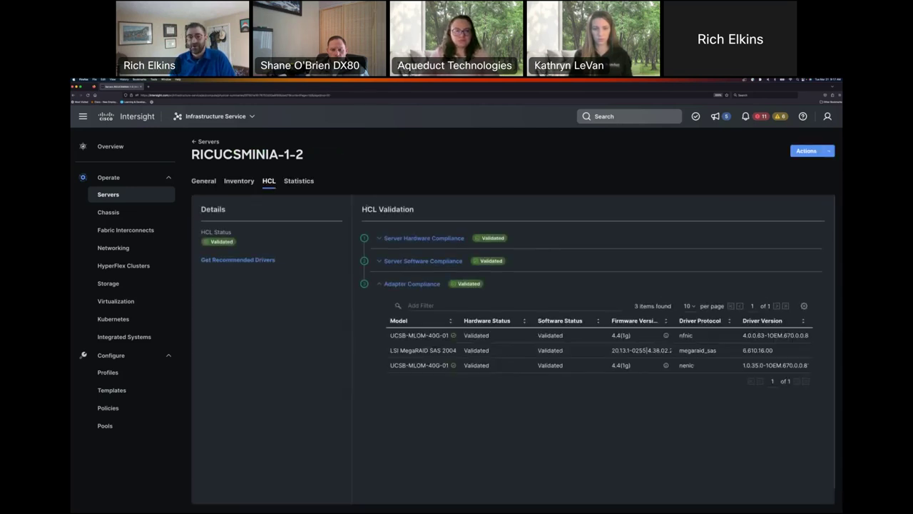
pyautogui.click(382, 238)
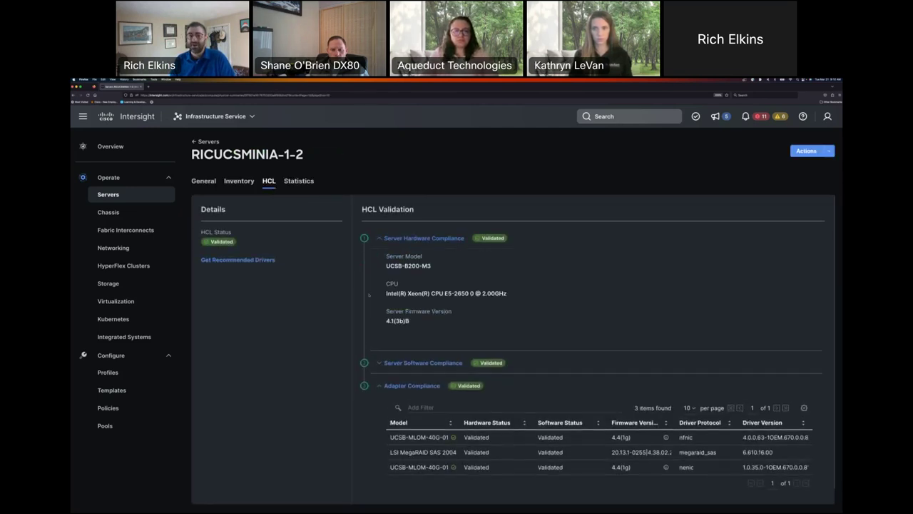
pyautogui.click(379, 363)
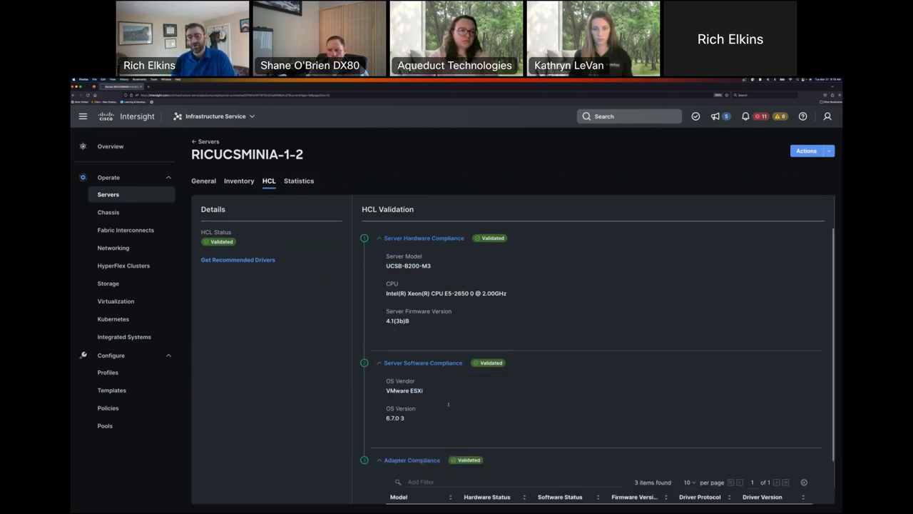
pyautogui.scroll(-2, 465, 412)
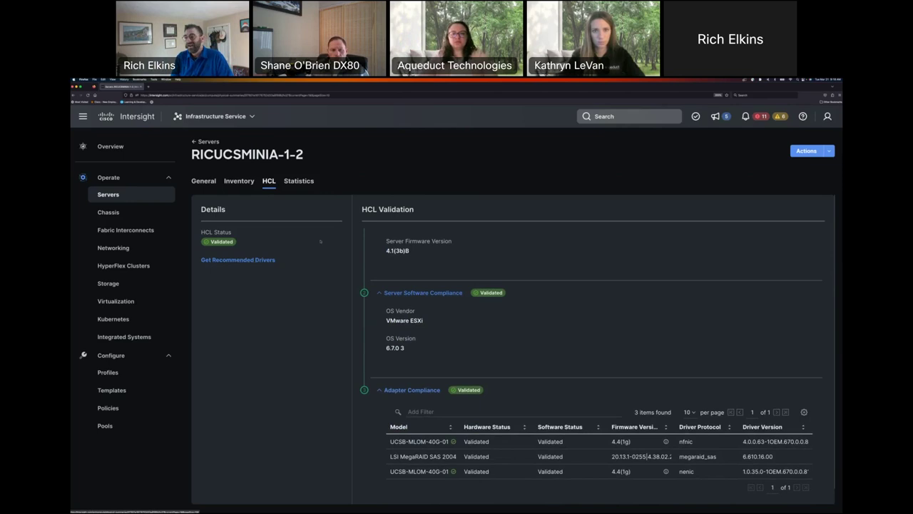
# - Launch UCS Manager for the server
pyautogui.click(817, 152)
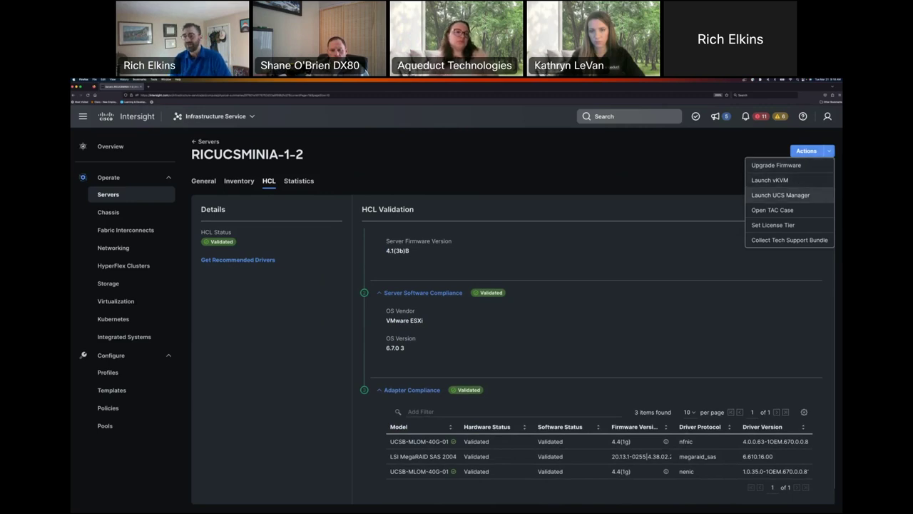
pyautogui.click(789, 195)
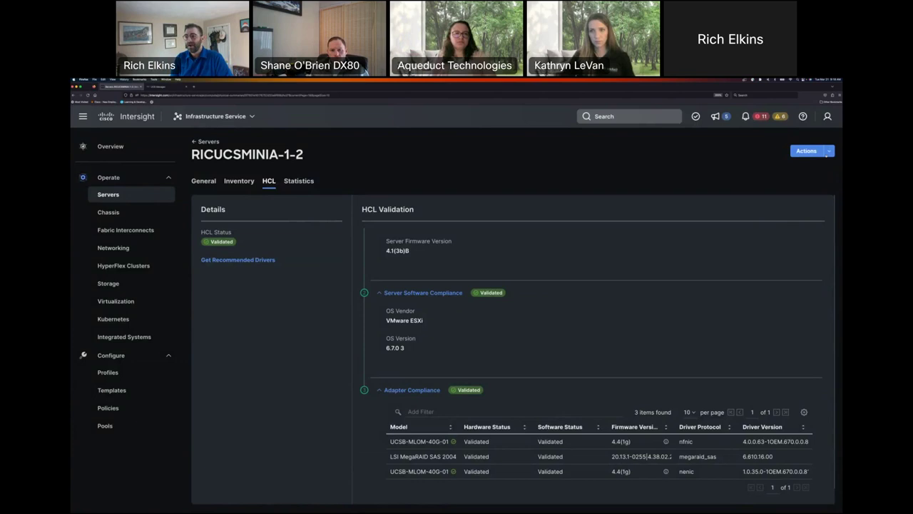
# - Start a firmware upgrade for RICUCSMINIA-1-2 and confirm the server selection
pyautogui.click(806, 151)
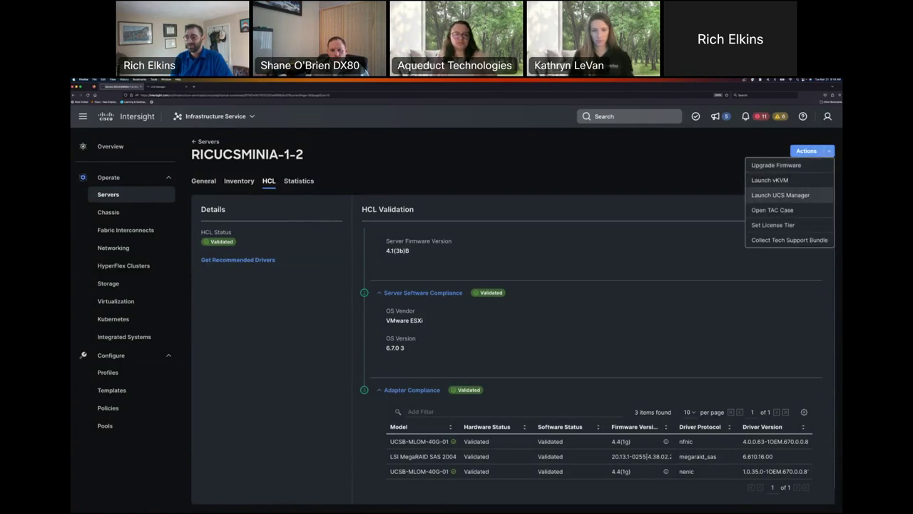
pyautogui.click(776, 165)
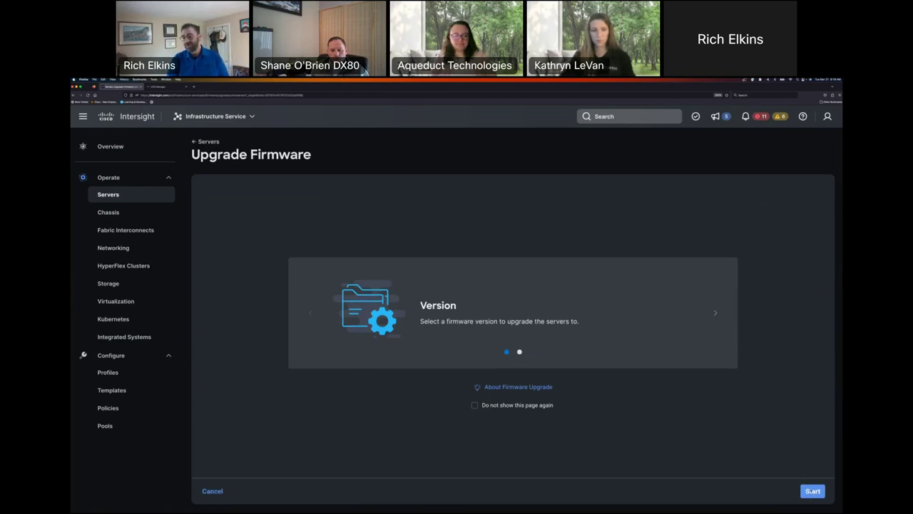
pyautogui.click(813, 491)
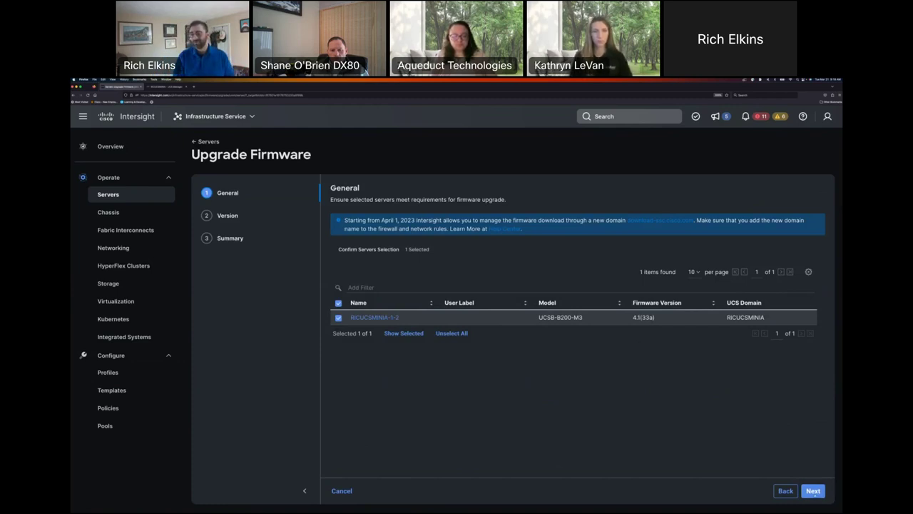
pyautogui.click(812, 491)
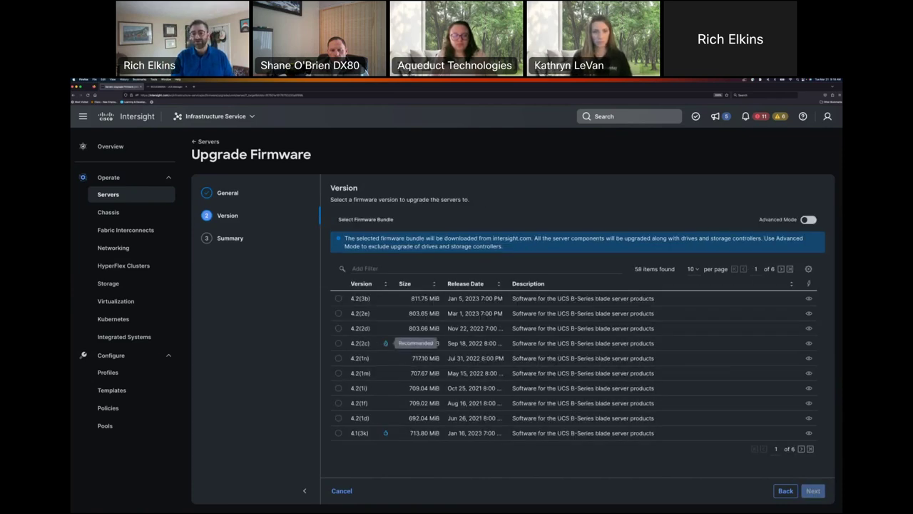
# - Select firmware bundle version 4.1(3k) for the upgrade and view its firmware details
pyautogui.click(339, 432)
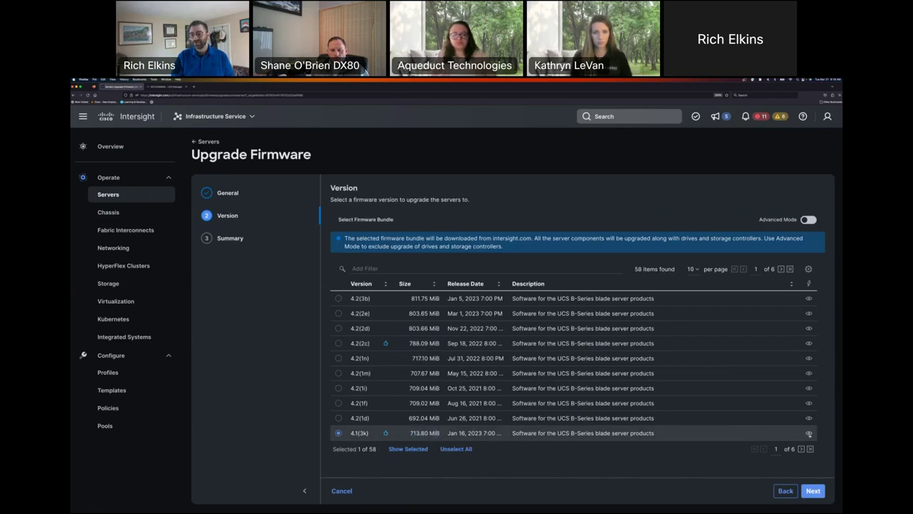
pyautogui.click(809, 433)
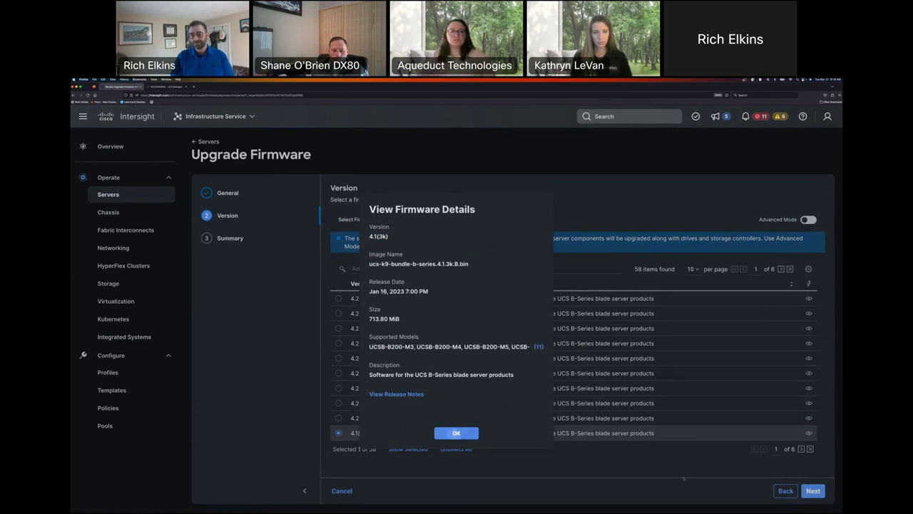
pyautogui.click(455, 433)
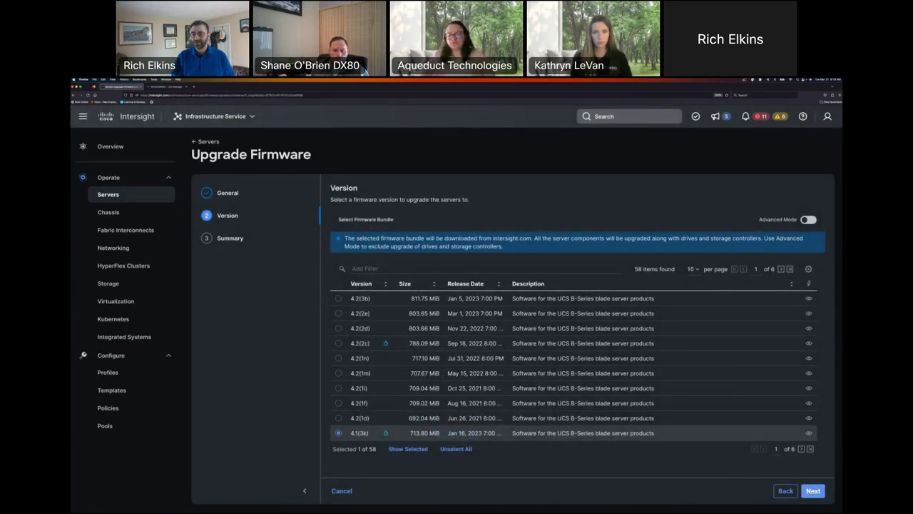
# - Accept the upgrade summary and launch the firmware upgrade with validation of whether a server reboot is required
pyautogui.click(814, 491)
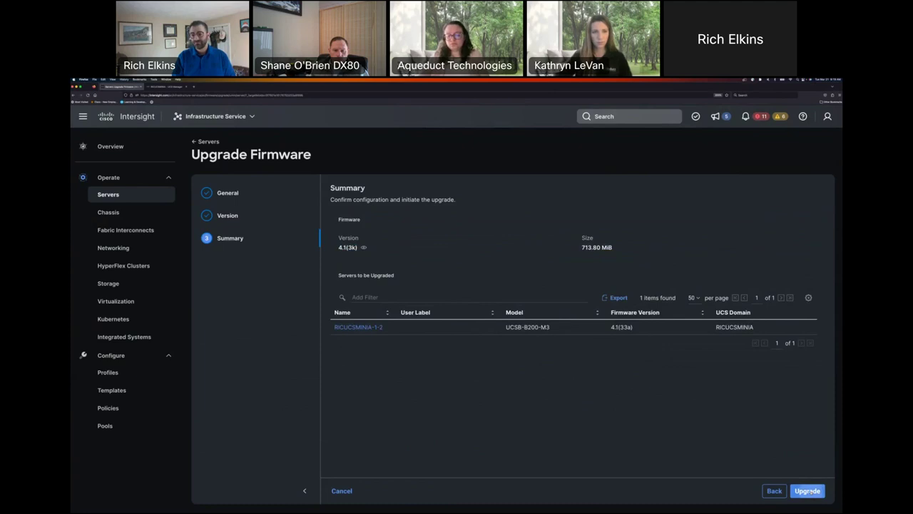
pyautogui.click(814, 491)
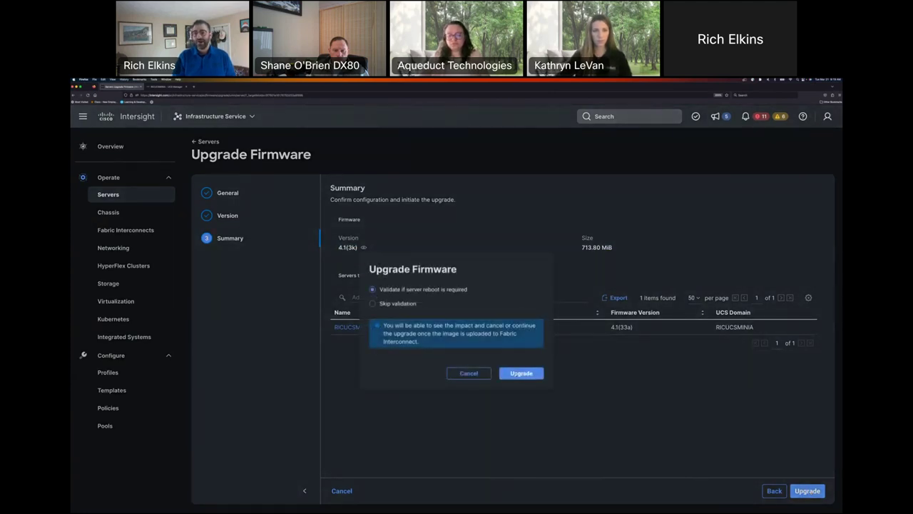
pyautogui.click(526, 374)
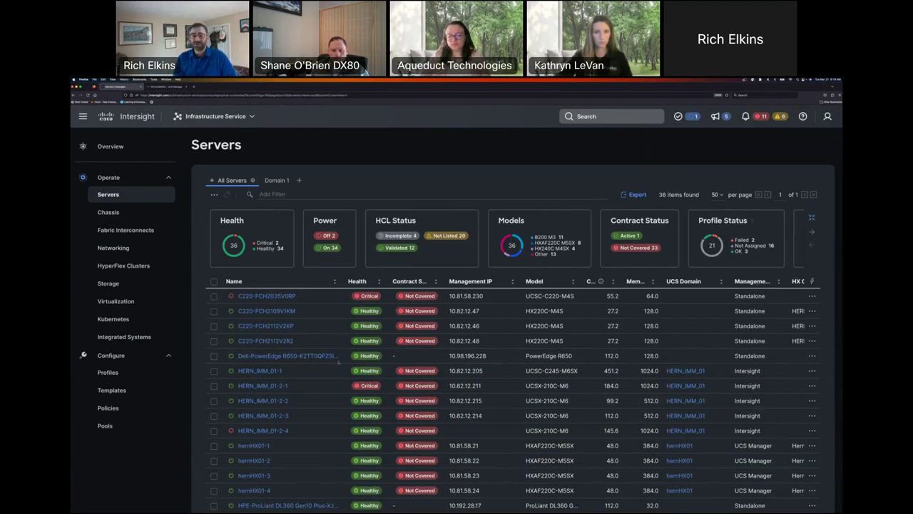
# - Open the firmware upgrade request of RICUCSMINIA-1-2 from the server list to check its execution flow
pyautogui.scroll(-5, 339, 361)
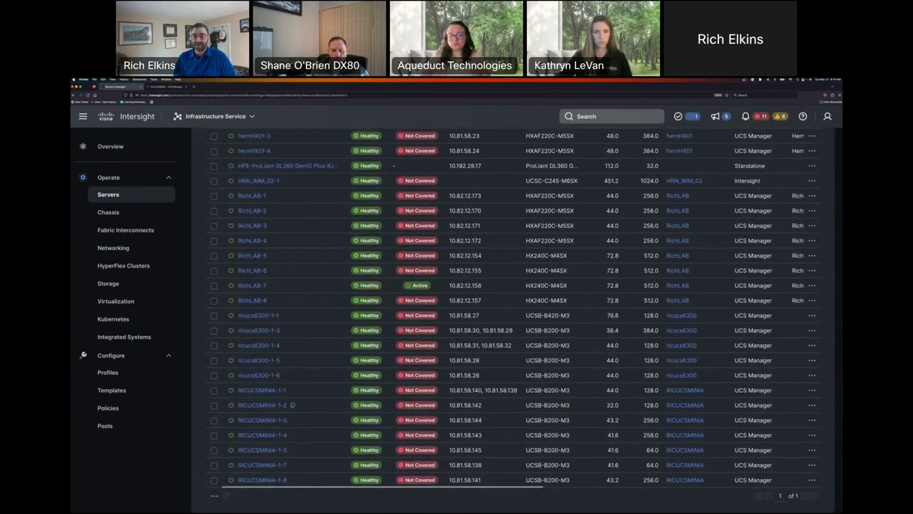
pyautogui.moveTo(293, 405)
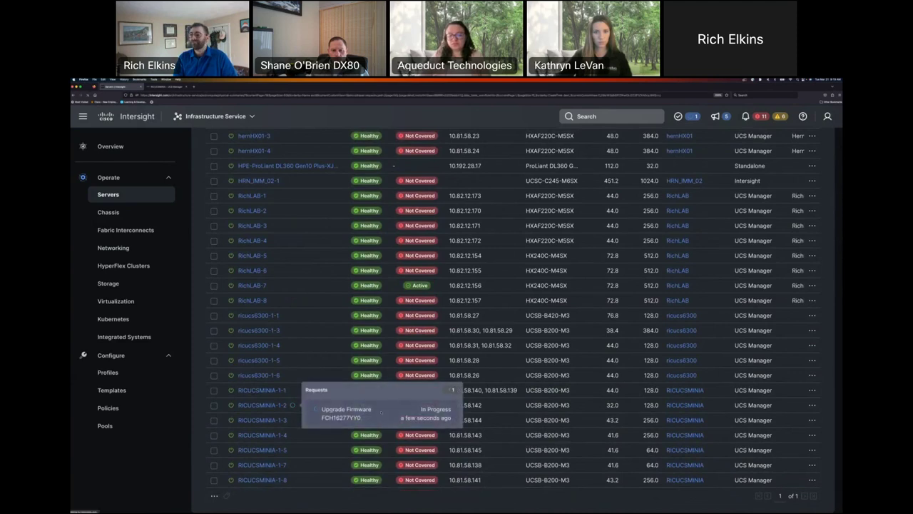
pyautogui.click(382, 412)
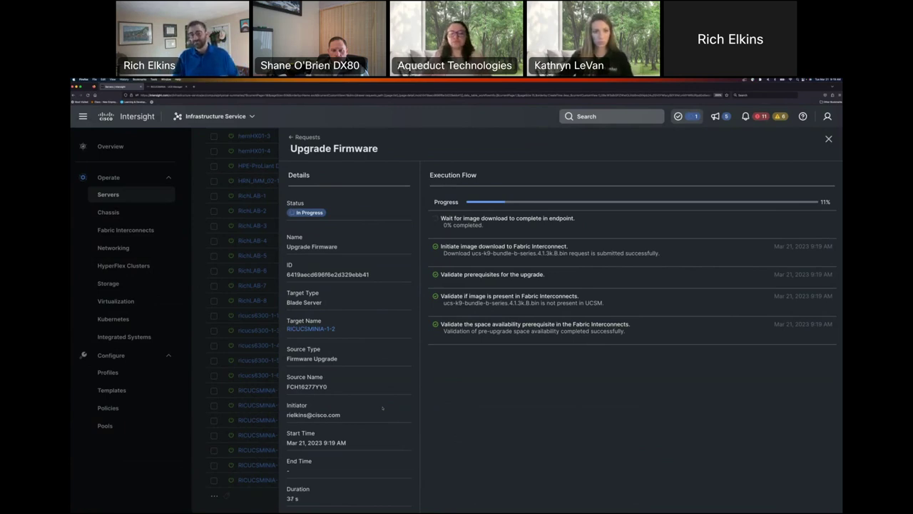
# - Leave the firmware upgrade request and select the three healthy standalone HX220C-M4S servers in the server list
pyautogui.click(828, 138)
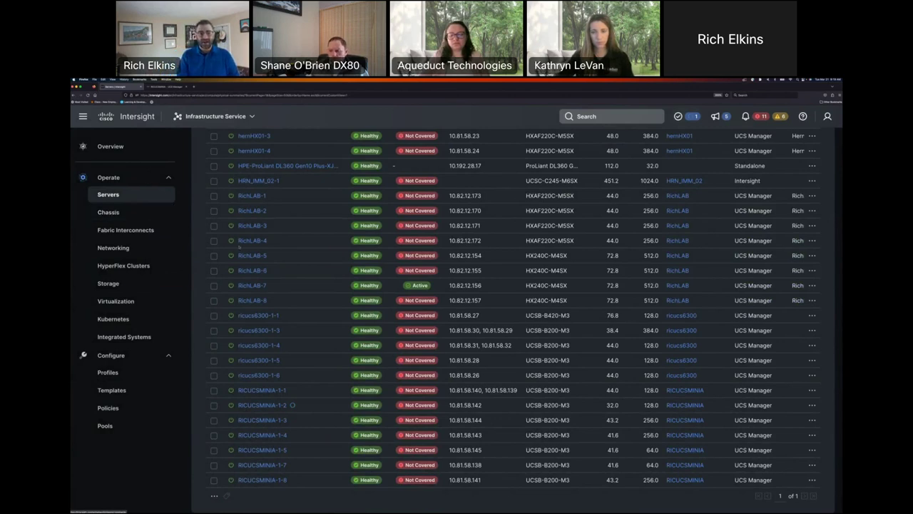
pyautogui.scroll(5, 257, 239)
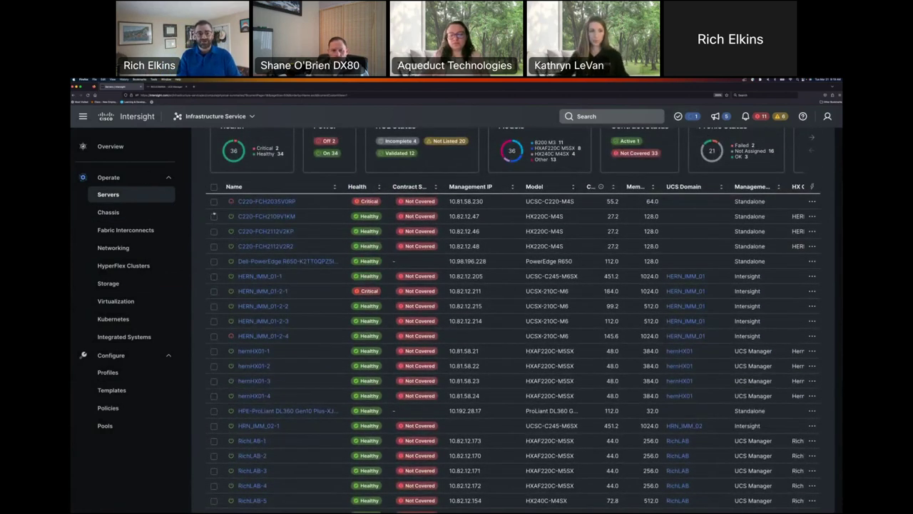
pyautogui.click(213, 216)
pyautogui.click(213, 231)
pyautogui.click(213, 247)
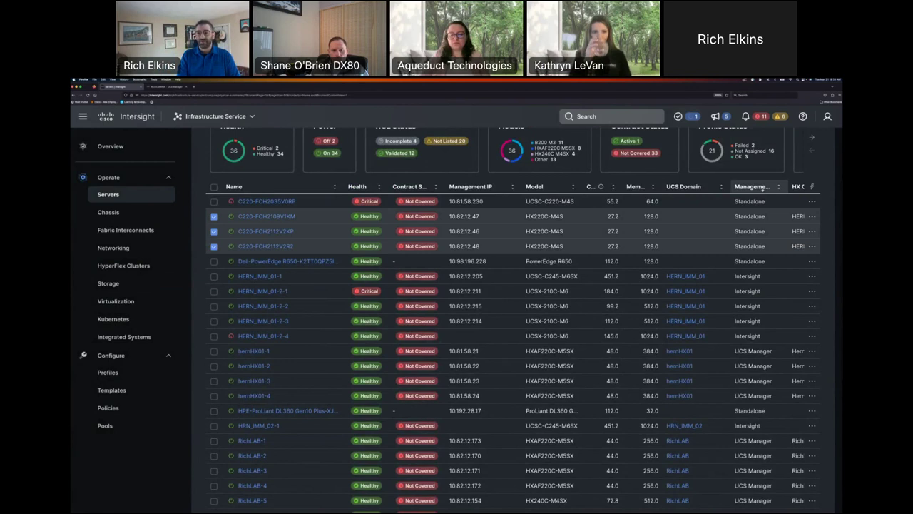
pyautogui.click(812, 216)
pyautogui.click(812, 216)
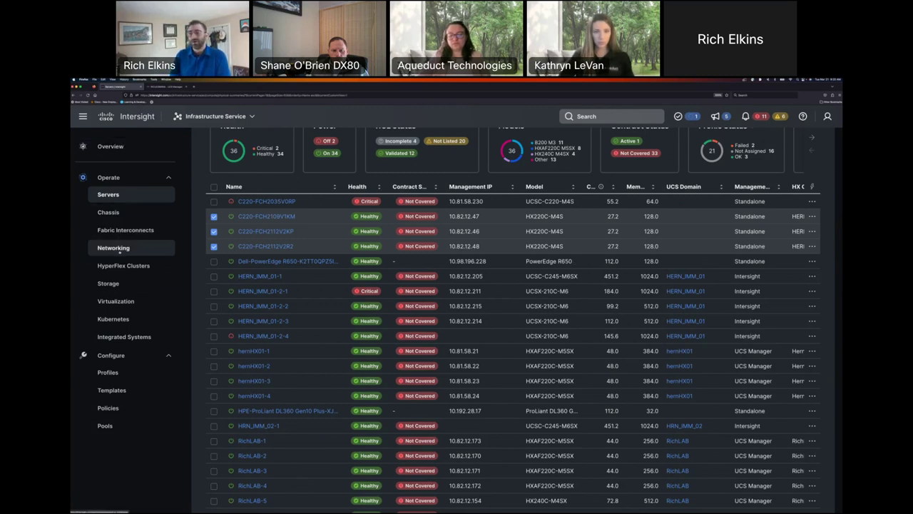
# - View the Ethernet switches under Networking and the overview of HyperFlex cluster HERN_MGMT_HX01
pyautogui.click(120, 249)
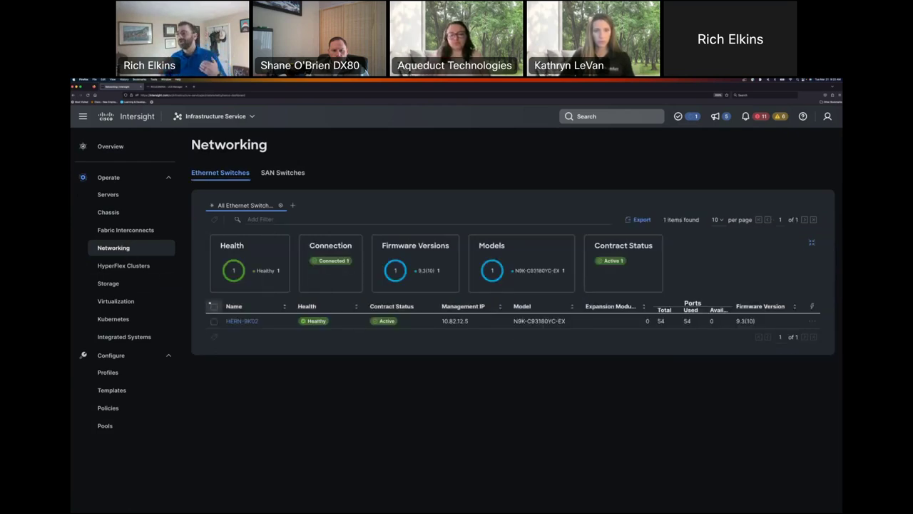
pyautogui.click(148, 267)
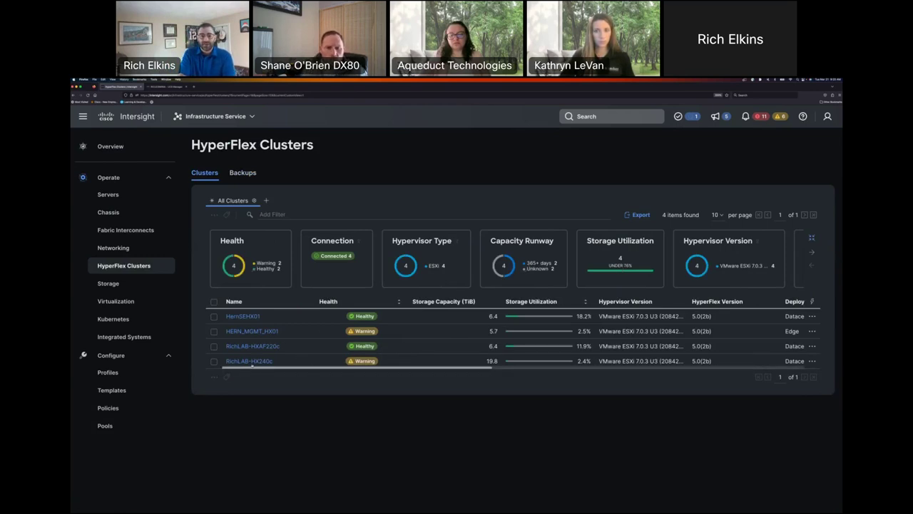
pyautogui.click(253, 331)
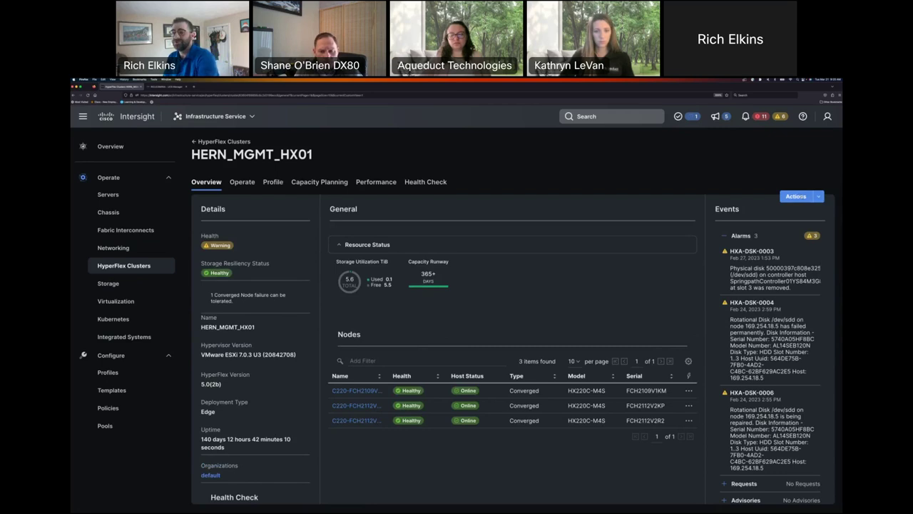
# - Start an upgrade of cluster HERN_MGMT_HX01 in Expert Mode with the HyperFlex Data Platform and Hypervisor upgrades enabled
pyautogui.click(797, 196)
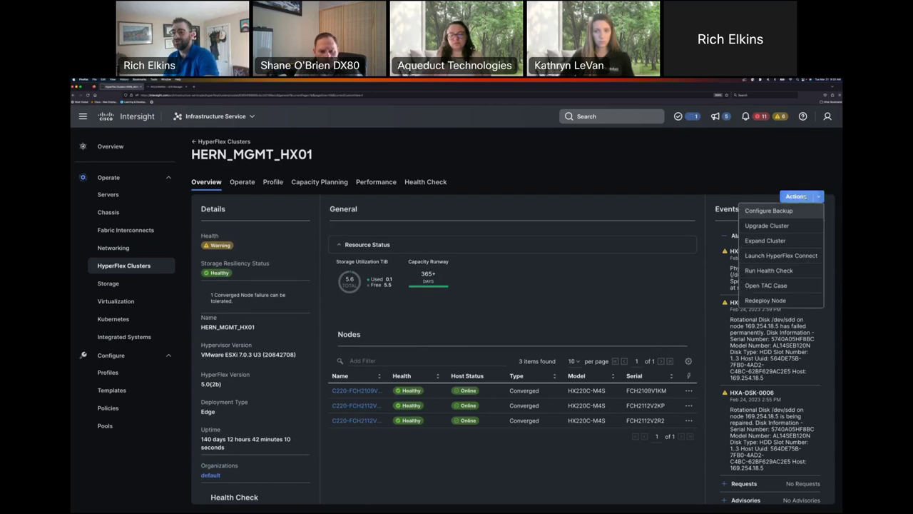
pyautogui.click(763, 225)
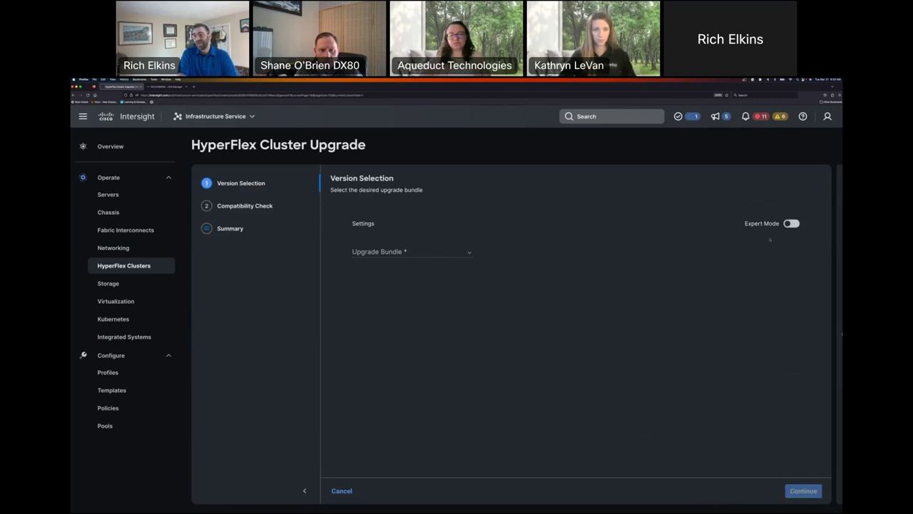
pyautogui.click(793, 223)
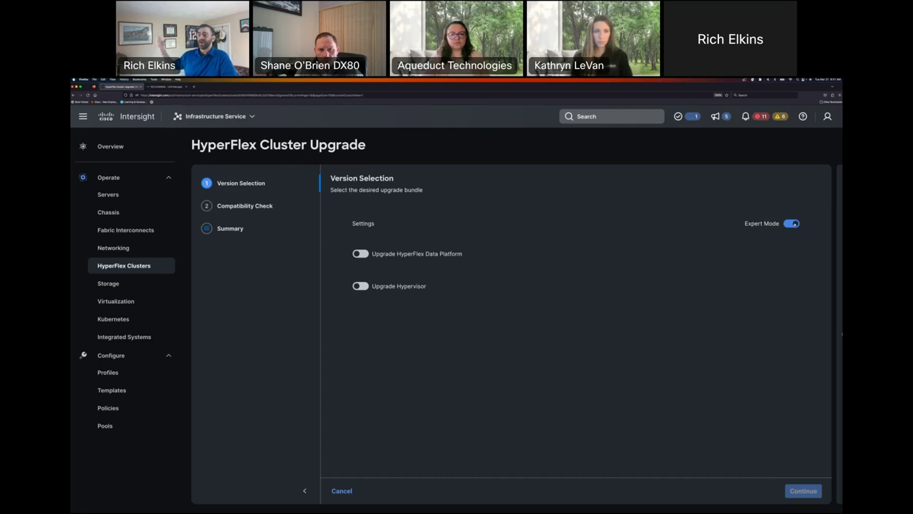
pyautogui.click(361, 254)
pyautogui.click(361, 286)
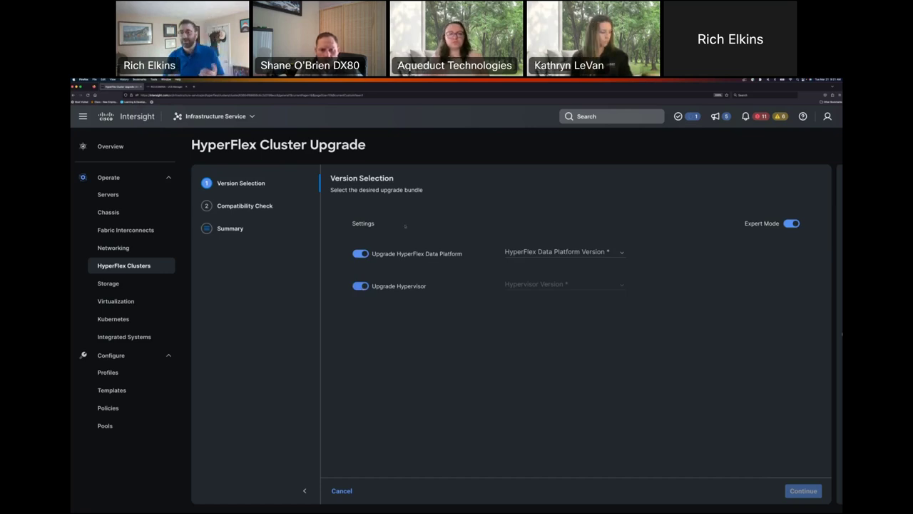
# - Choose HyperFlex Data Platform version 5.0(2b) and hypervisor VMware ESXi 7.0 U3 (20842708), and leave the cluster upgrade without continuing
pyautogui.click(598, 252)
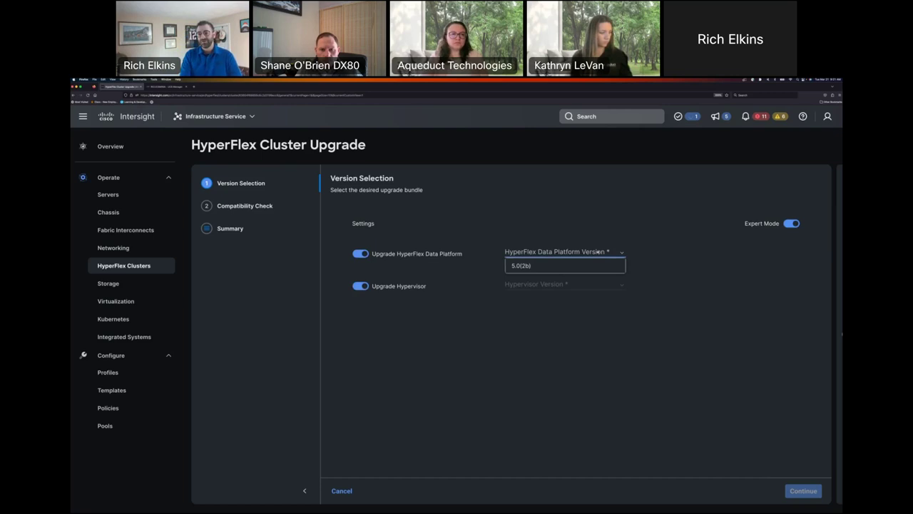
pyautogui.click(529, 265)
pyautogui.click(551, 285)
pyautogui.click(552, 298)
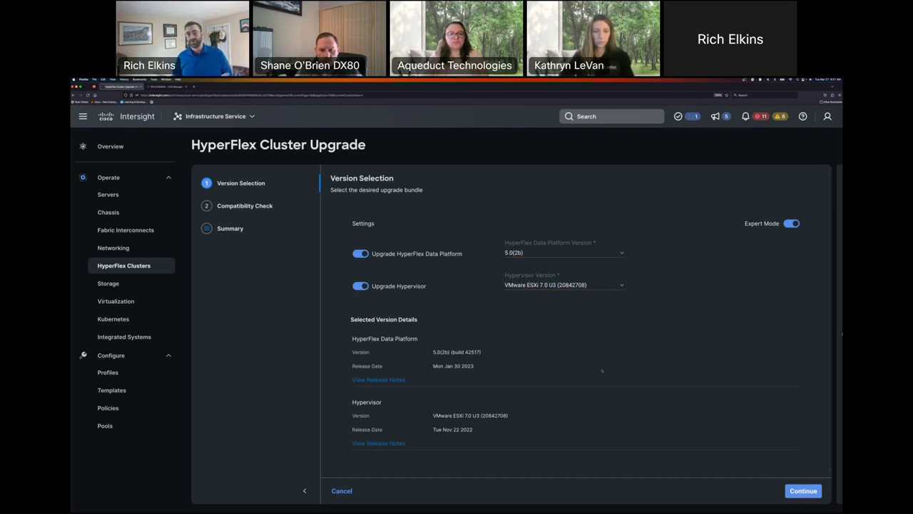
pyautogui.click(112, 269)
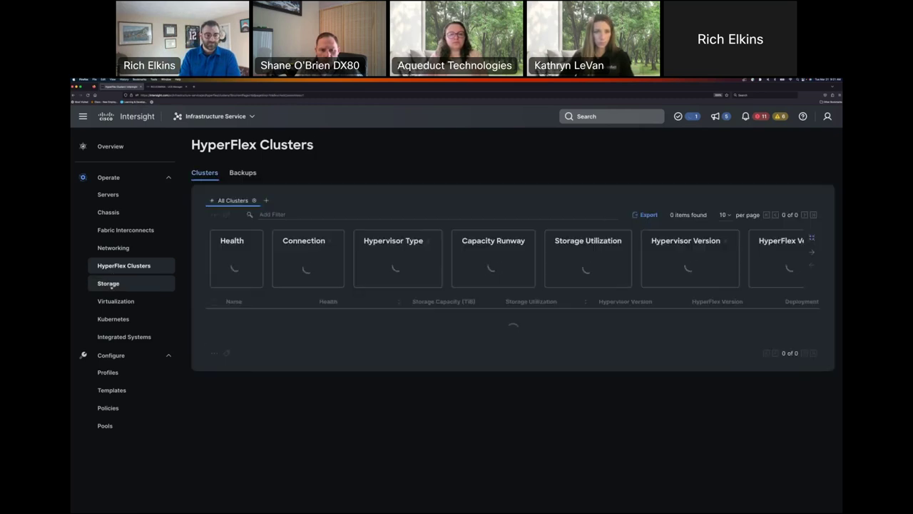
# - Open the Pure Storage array ricpure01 to view its capacity summary and its inventory of hosts
pyautogui.click(111, 285)
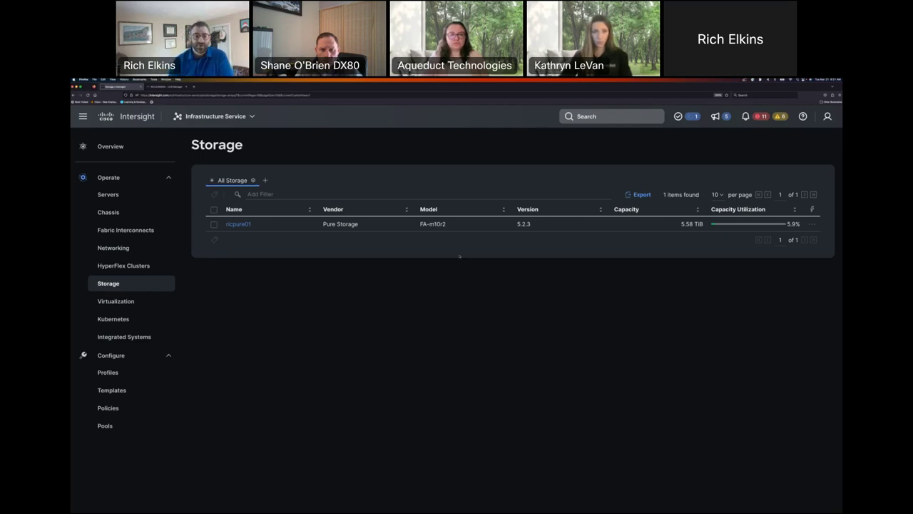
pyautogui.click(238, 224)
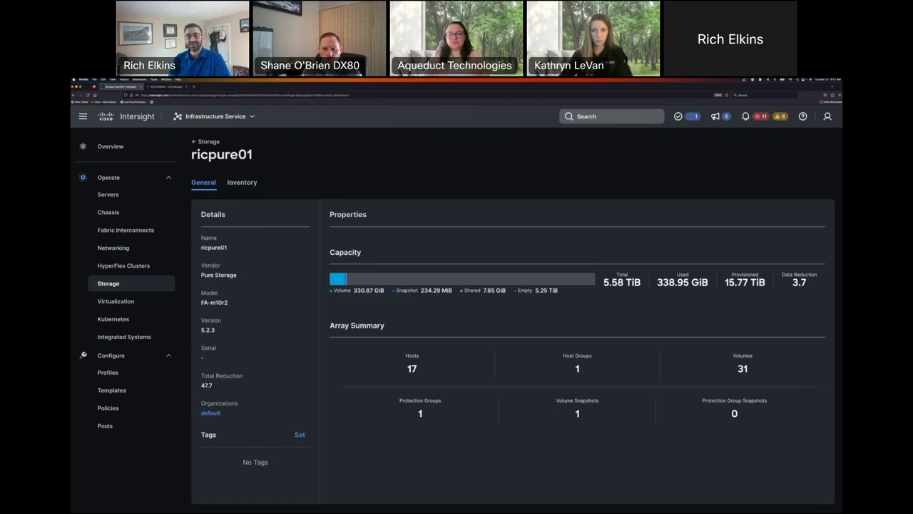
pyautogui.click(245, 184)
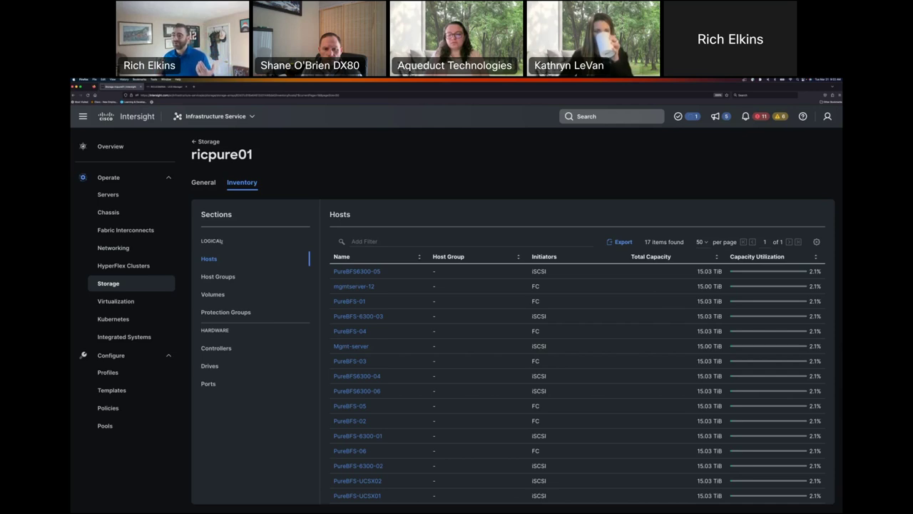
# - Check the connected hosts of Intersighthostgroup-1 and review the drives and hosts in the ricpure01 inventory
pyautogui.click(219, 277)
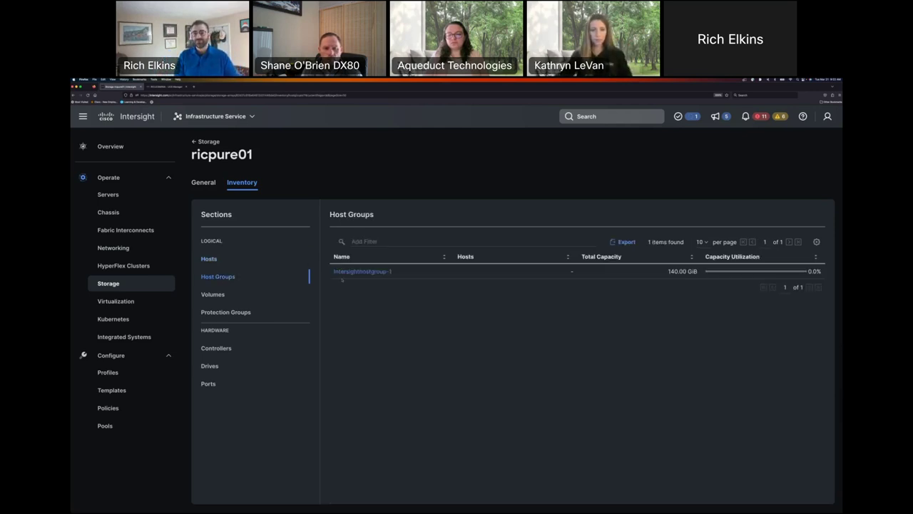
pyautogui.click(347, 271)
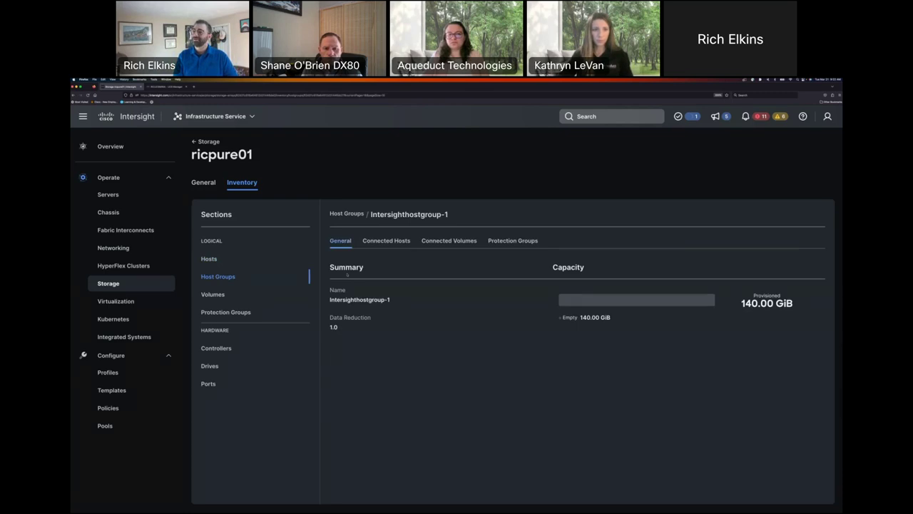
pyautogui.click(386, 240)
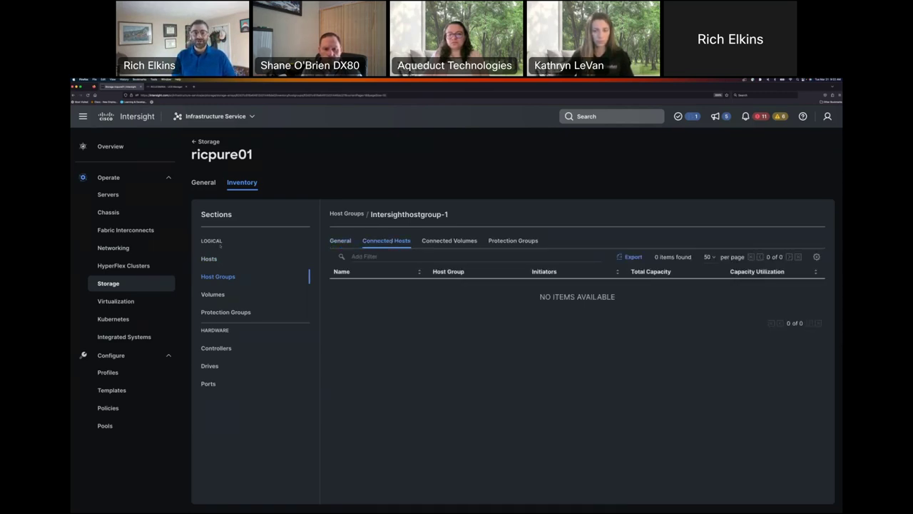
pyautogui.click(205, 365)
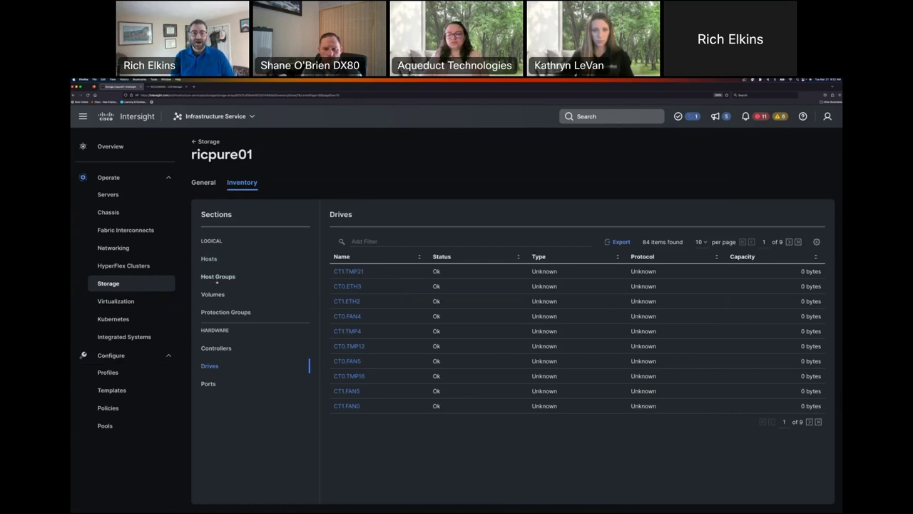
pyautogui.click(211, 259)
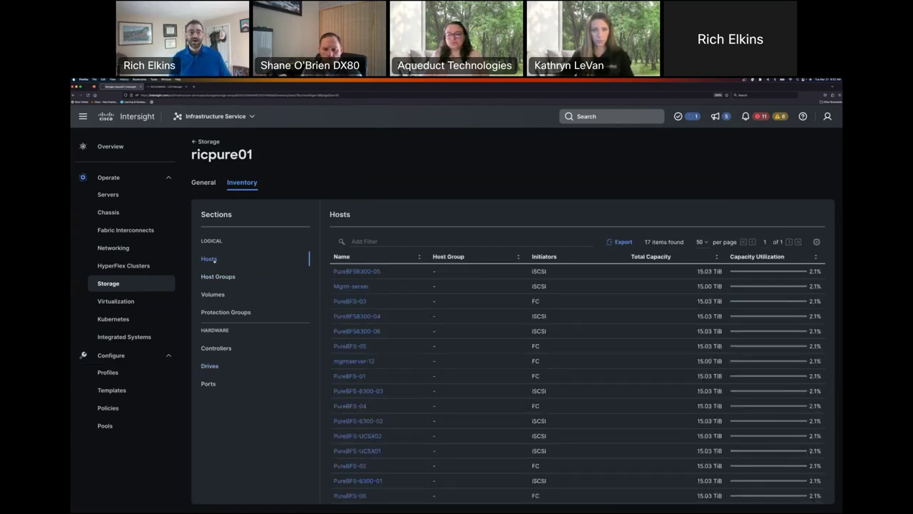
# - Switch to the Cloud Orchestrator service and check which actions the Operating System Install workflow offers
pyautogui.click(214, 116)
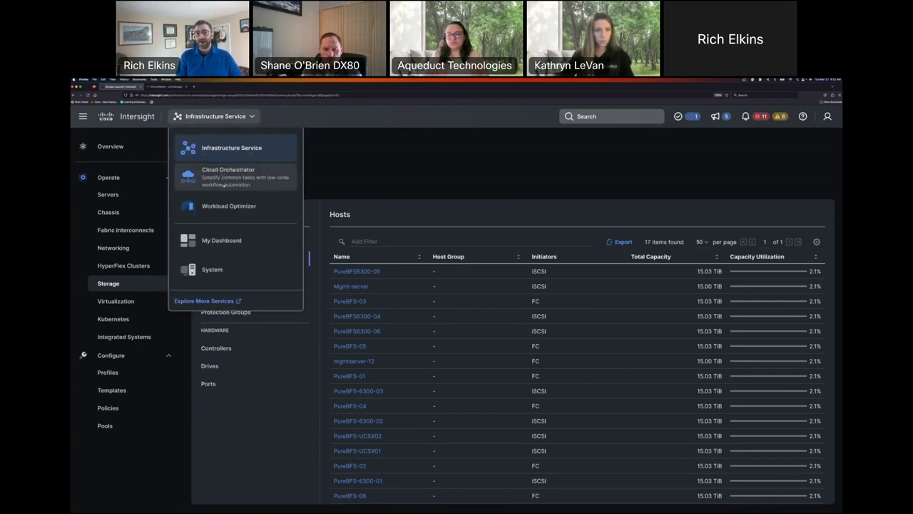
pyautogui.click(267, 184)
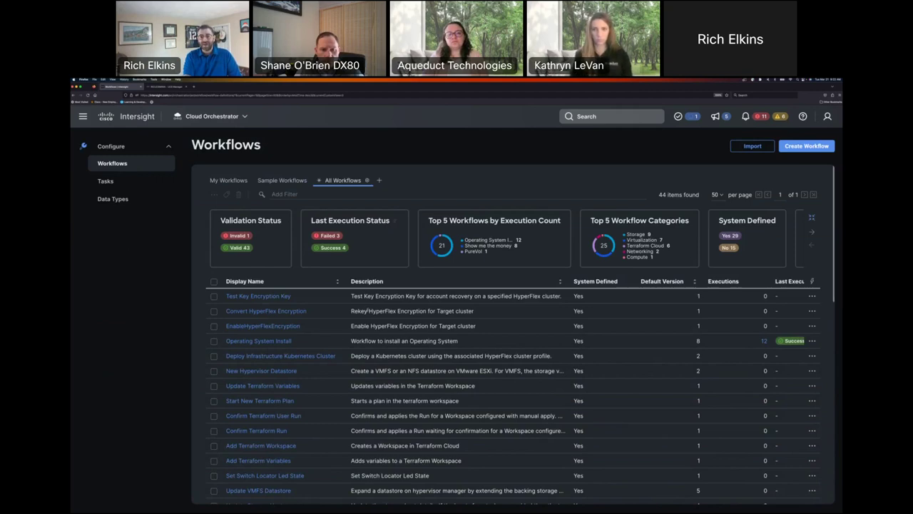
pyautogui.moveTo(352, 311); pyautogui.dragTo(427, 312)
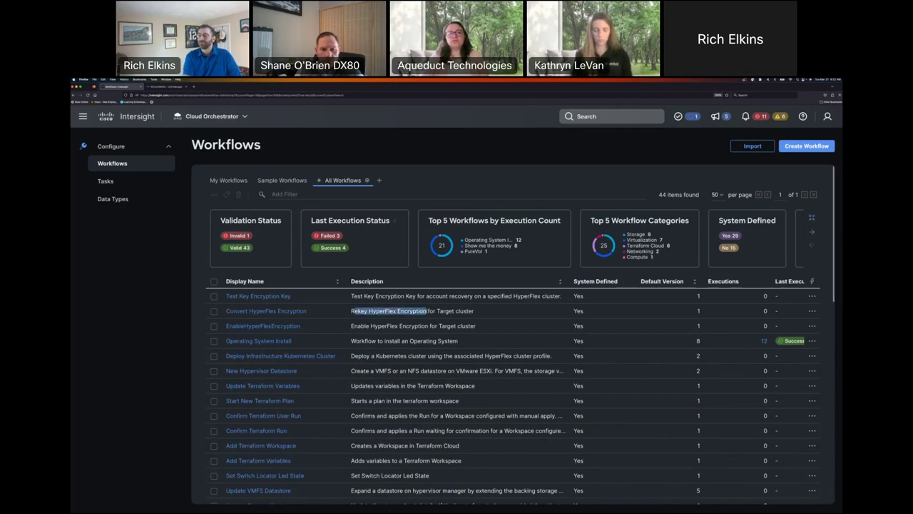
pyautogui.click(812, 340)
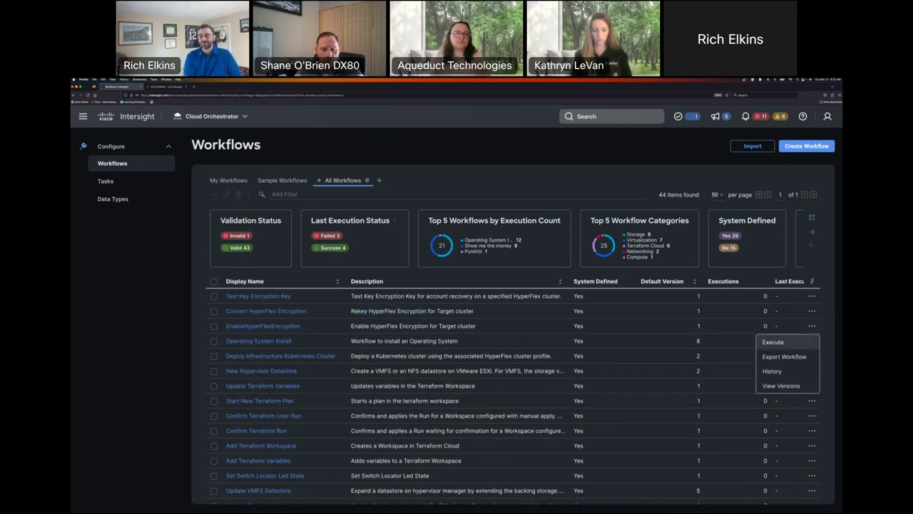
pyautogui.click(464, 385)
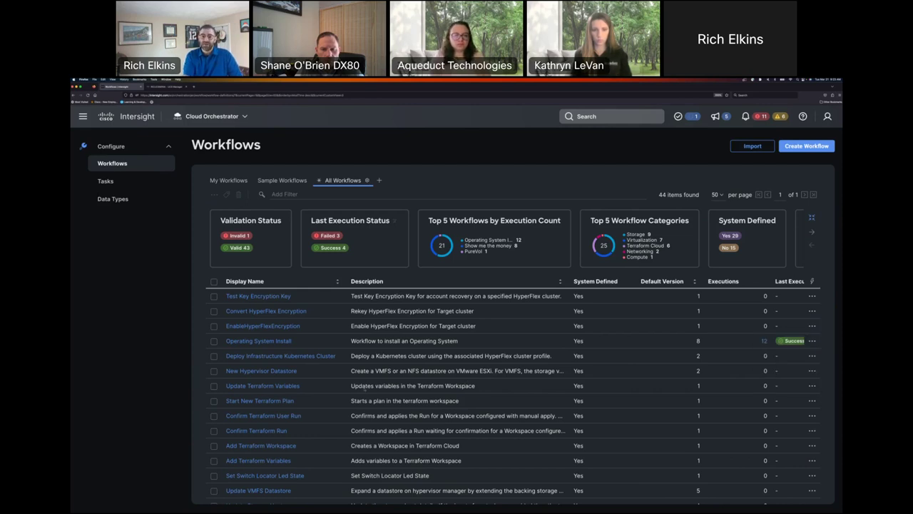
# - Read the New Hypervisor Datastore description and browse the rest of the workflow list down to the custom workflows
pyautogui.moveTo(351, 370); pyautogui.dragTo(477, 370)
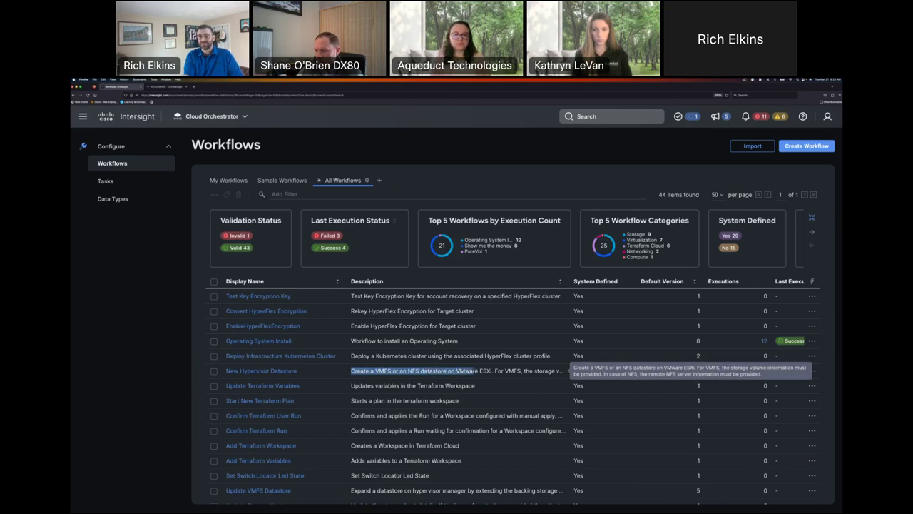
pyautogui.click(477, 370)
pyautogui.scroll(-3, 510, 396)
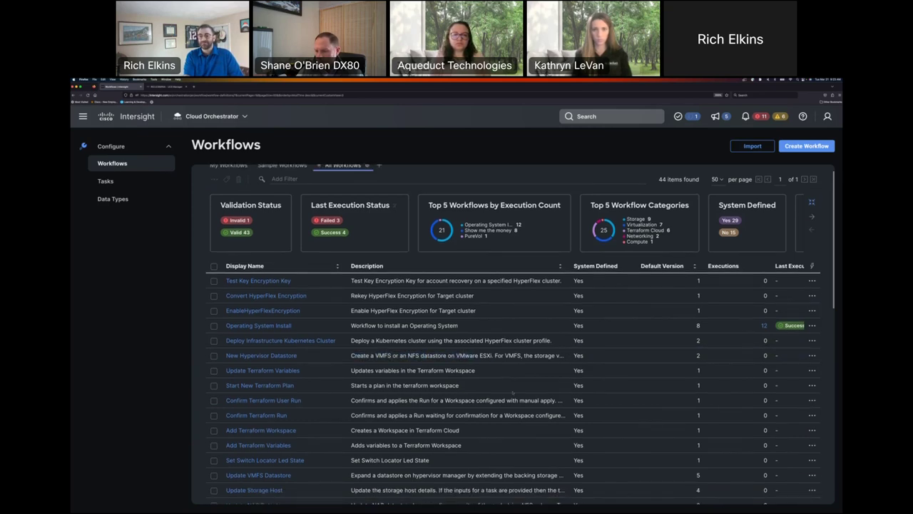
pyautogui.scroll(-2, 510, 395)
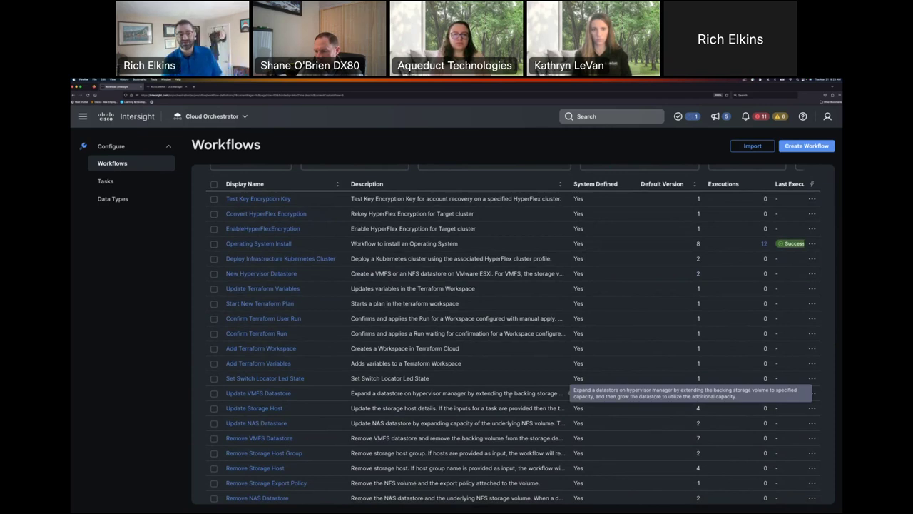
pyautogui.scroll(-10, 260, 291)
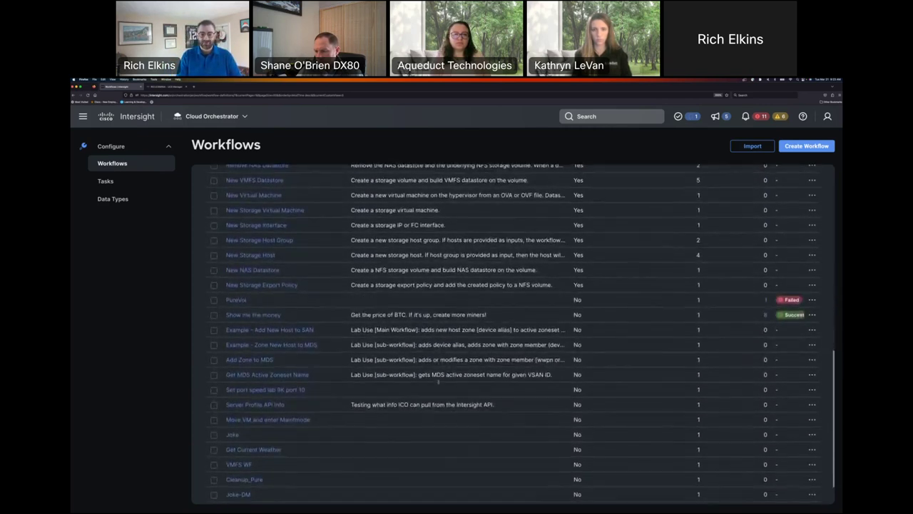
# - Open the PureVol workflow in the designer and examine the available tasks and the New Storage Volume task's input mappings
pyautogui.click(236, 299)
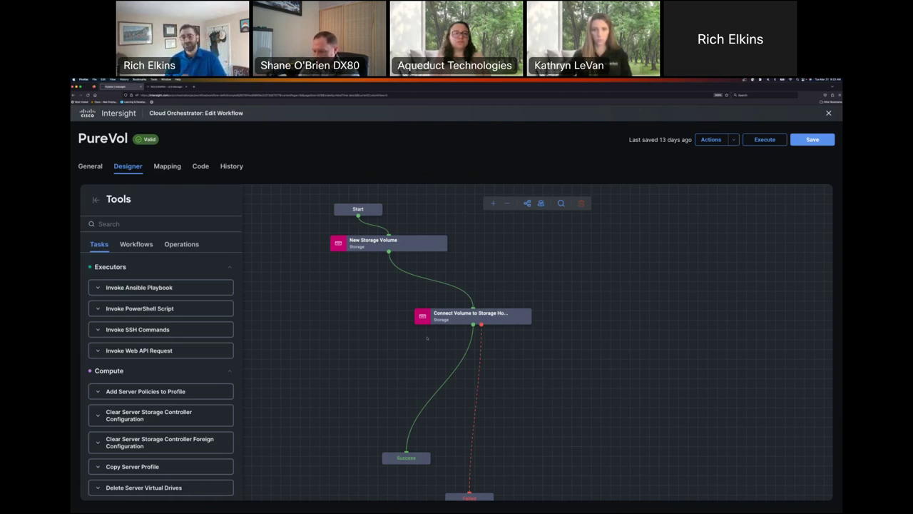
pyautogui.click(389, 242)
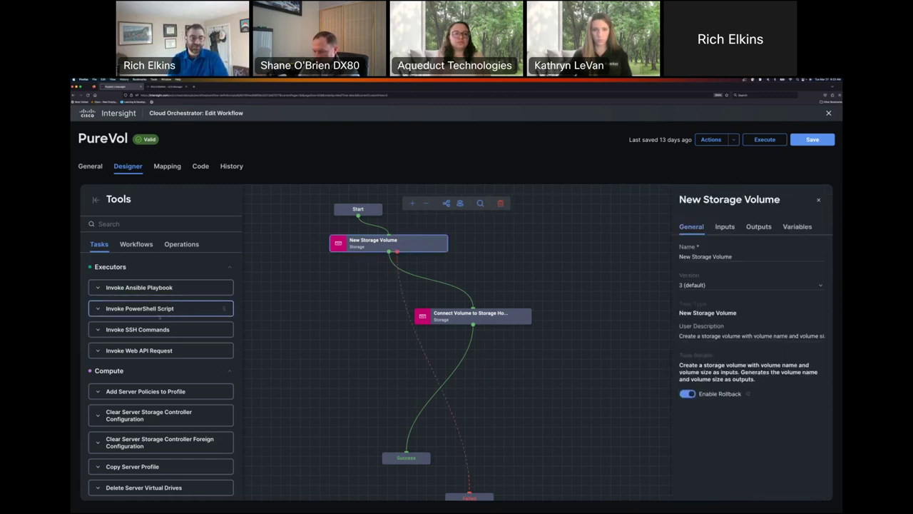
pyautogui.scroll(-10, 186, 307)
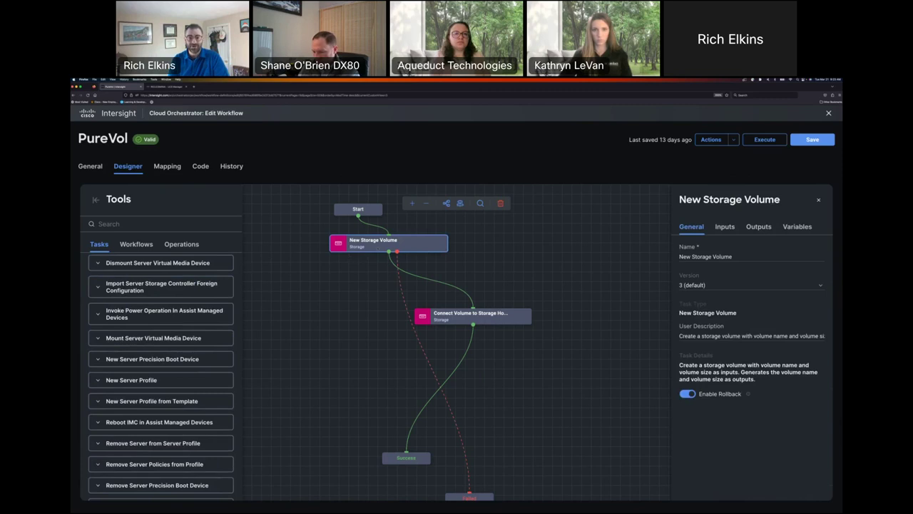
pyautogui.click(725, 228)
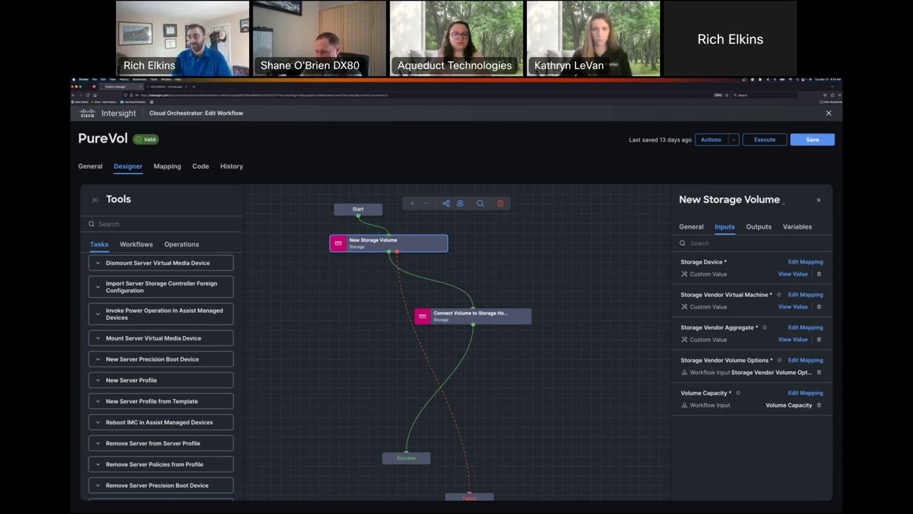
# - Search the designer's available tasks for vmfs and try to place the New VMFS Datastore task on the workflow canvas
pyautogui.moveTo(766, 328)
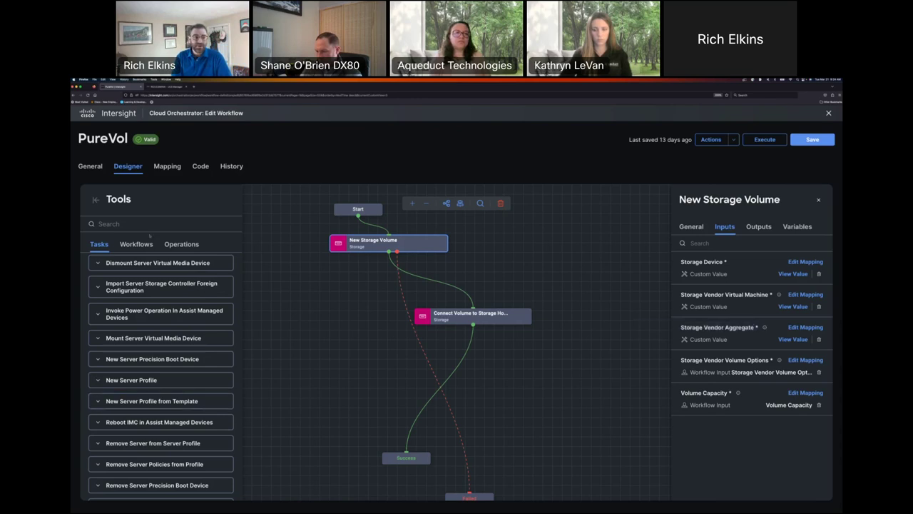
pyautogui.click(131, 223)
pyautogui.write('vmfsd')
pyautogui.press('BackSpace')
pyautogui.moveTo(127, 287); pyautogui.dragTo(434, 383)
pyautogui.click(168, 225)
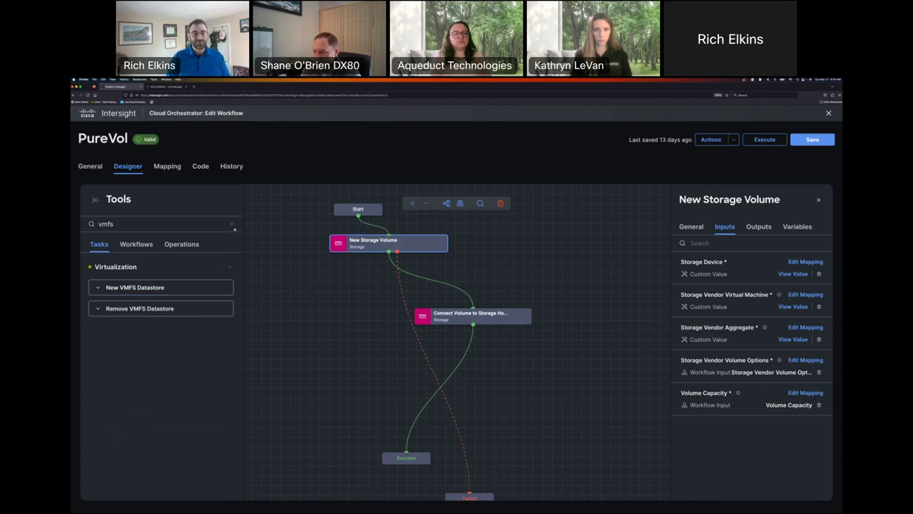
# - Search the designer's available tasks for virtualiz and browse the virtualization tasks on offer
pyautogui.hotkey('ctrl', 'a')
pyautogui.press('BackSpace')
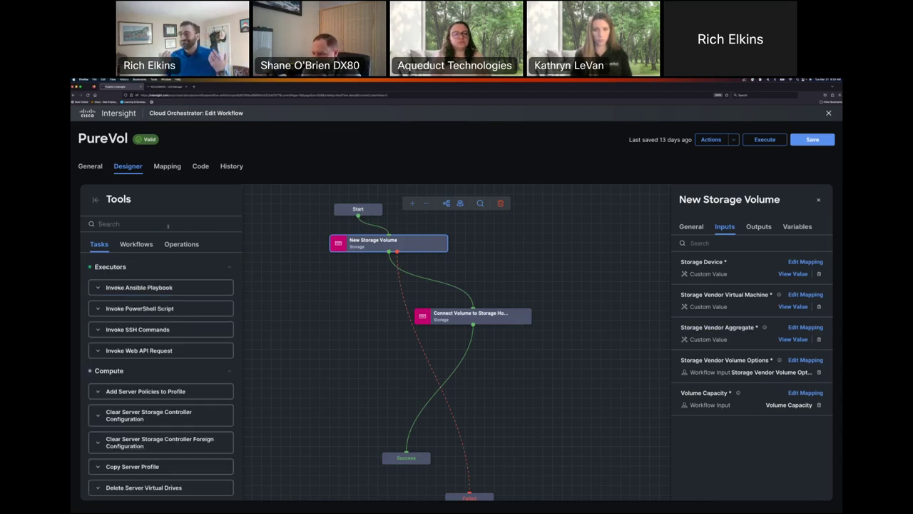
pyautogui.write('vi')
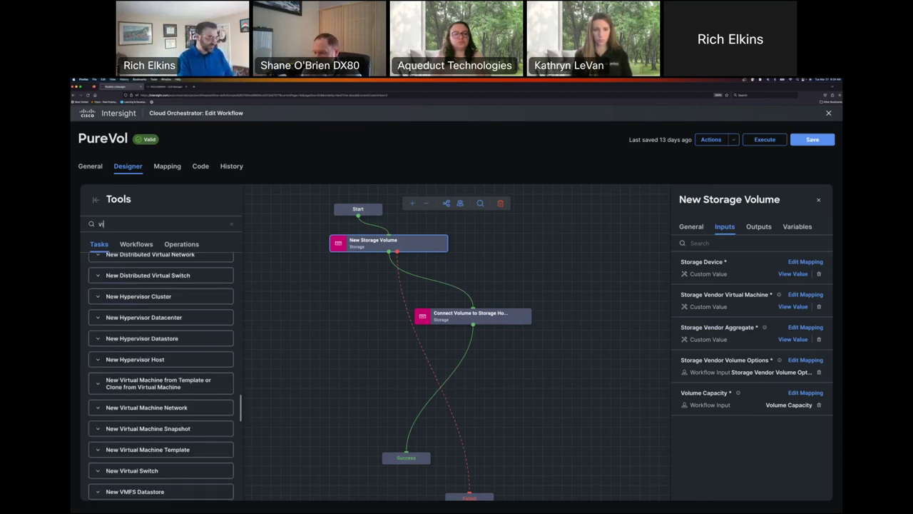
pyautogui.write('rtualiz')
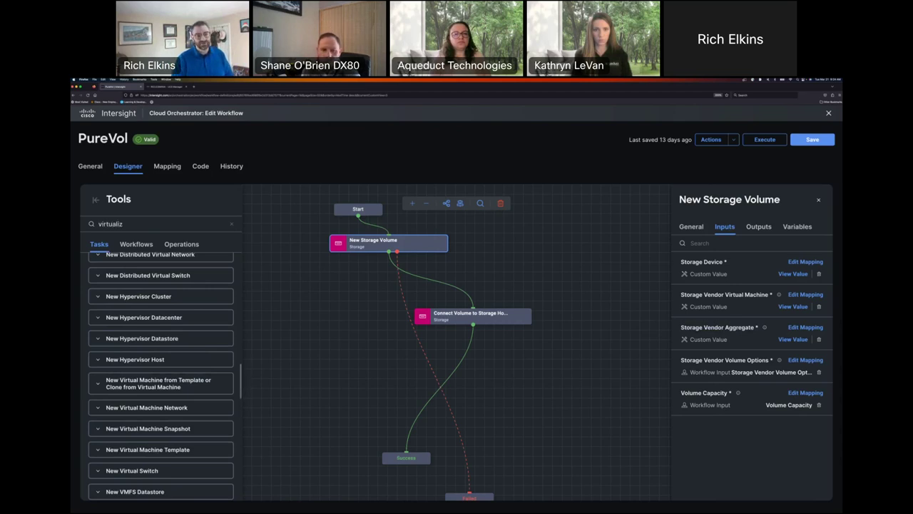
pyautogui.scroll(10, 161, 374)
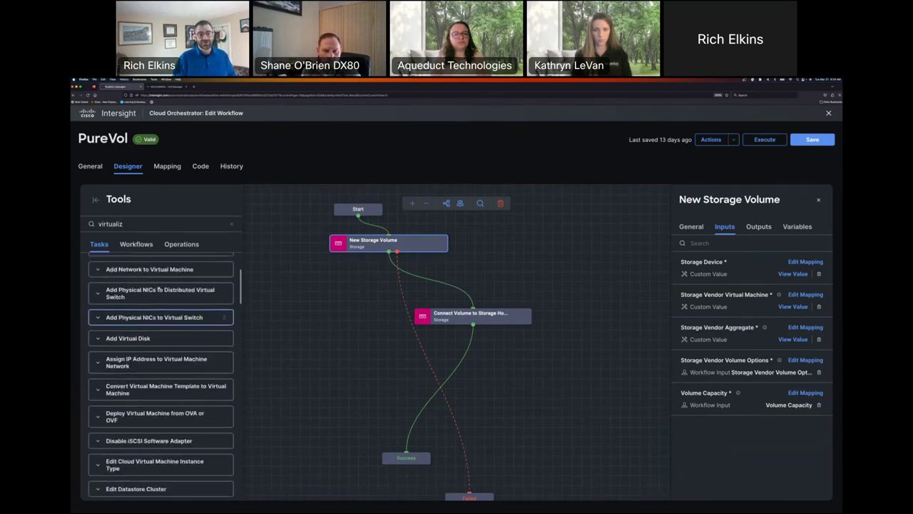
pyautogui.scroll(-2, 160, 375)
pyautogui.scroll(-4, 172, 311)
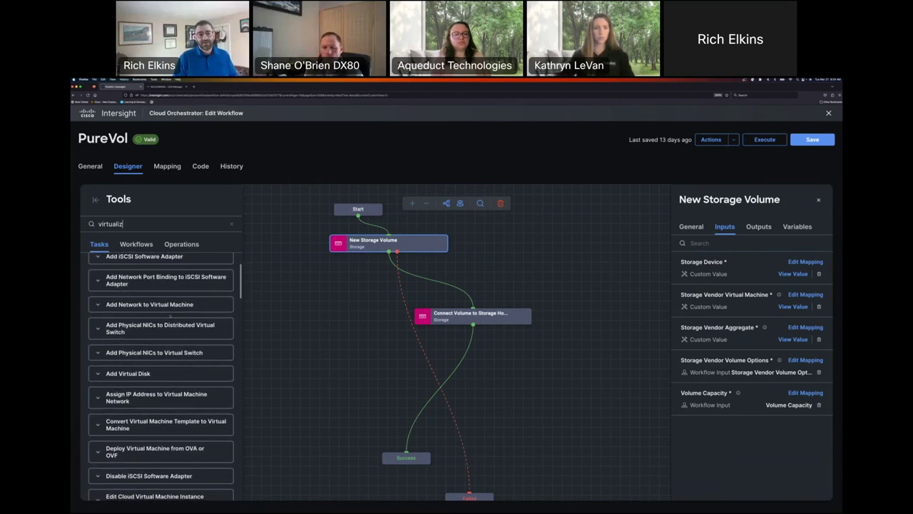
pyautogui.scroll(-10, 172, 311)
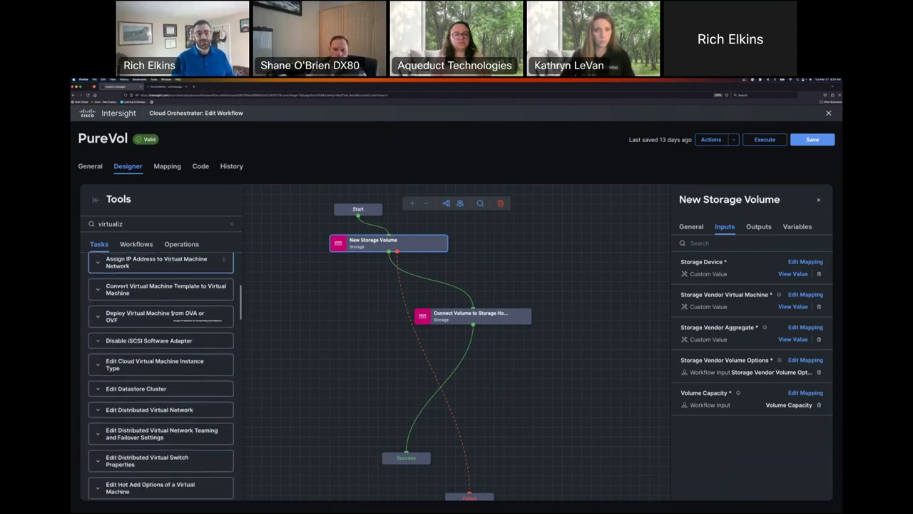
pyautogui.scroll(-2, 169, 315)
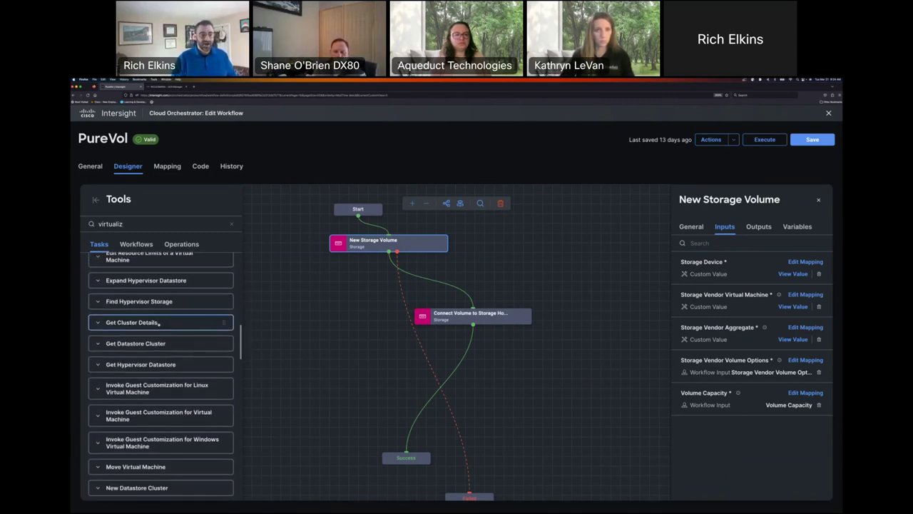
pyautogui.scroll(-5, 166, 357)
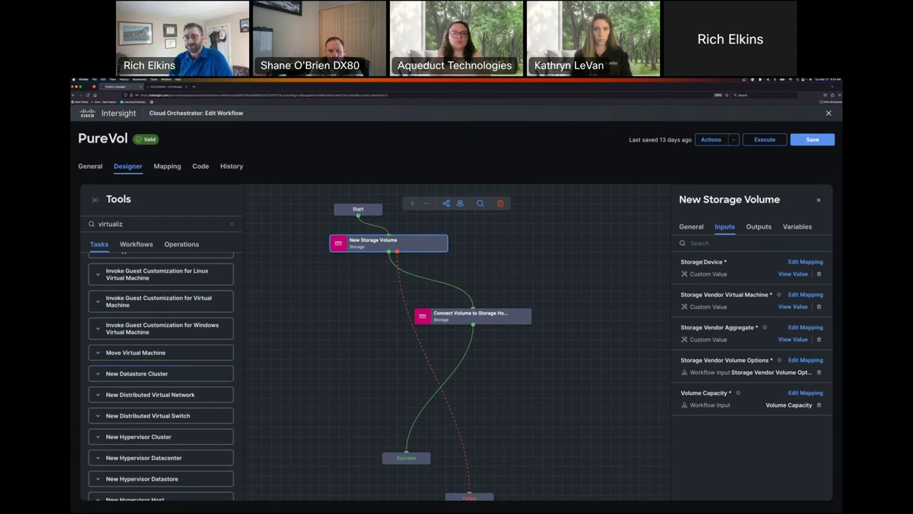
# - Clear the New Storage Volume task's Storage Device mapping and check the selectable devices and mapping types for that input
pyautogui.click(818, 274)
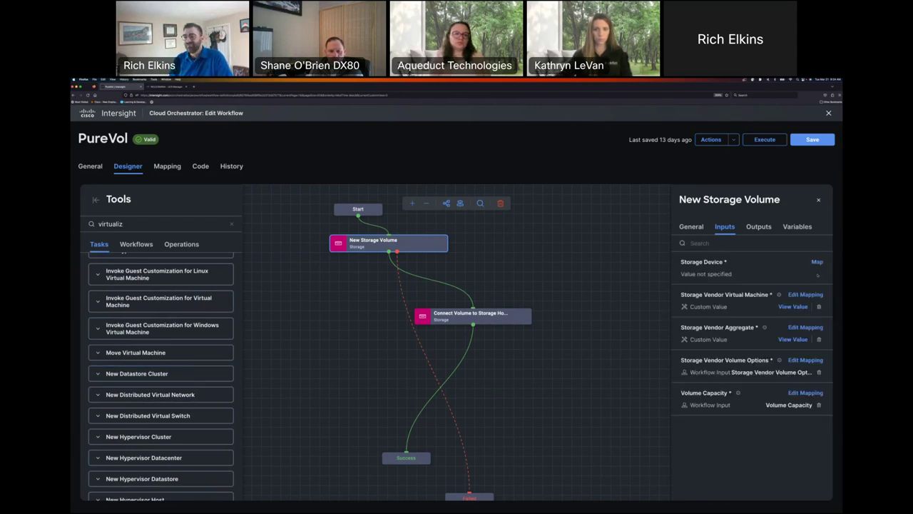
pyautogui.moveTo(681, 261); pyautogui.dragTo(722, 262)
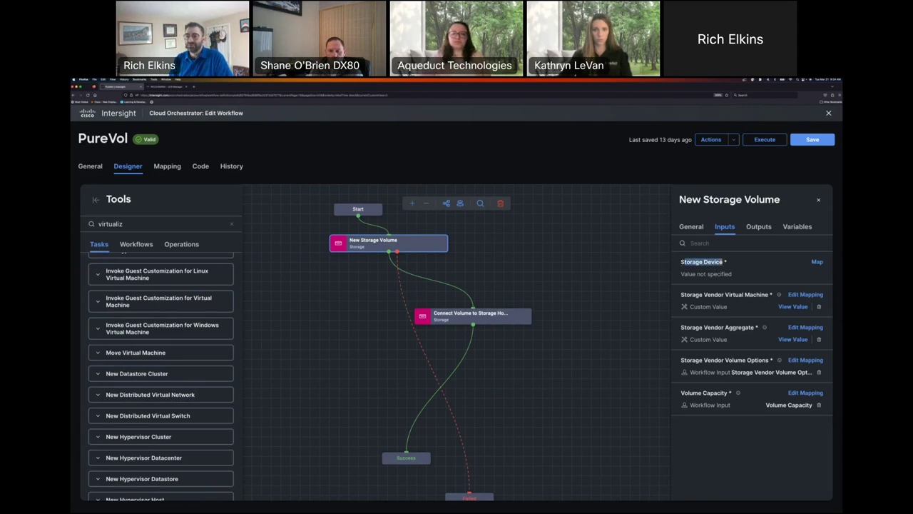
pyautogui.click(817, 261)
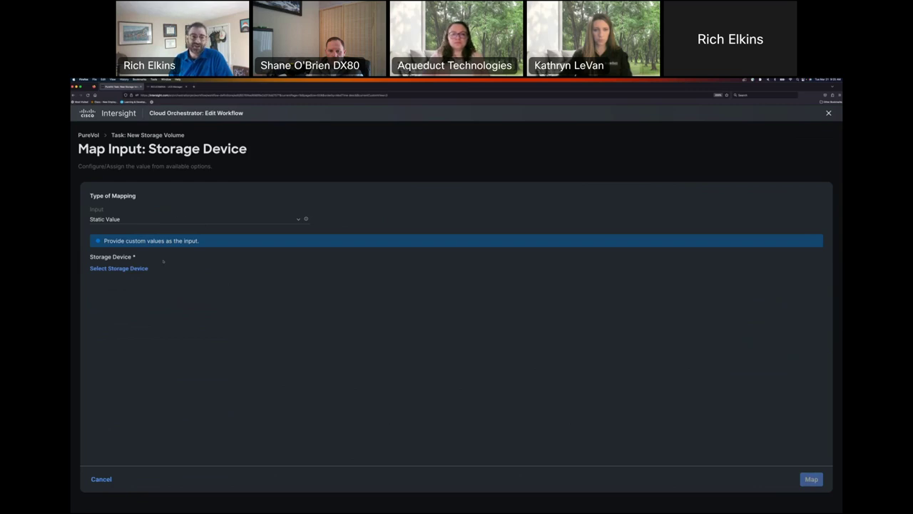
pyautogui.click(120, 269)
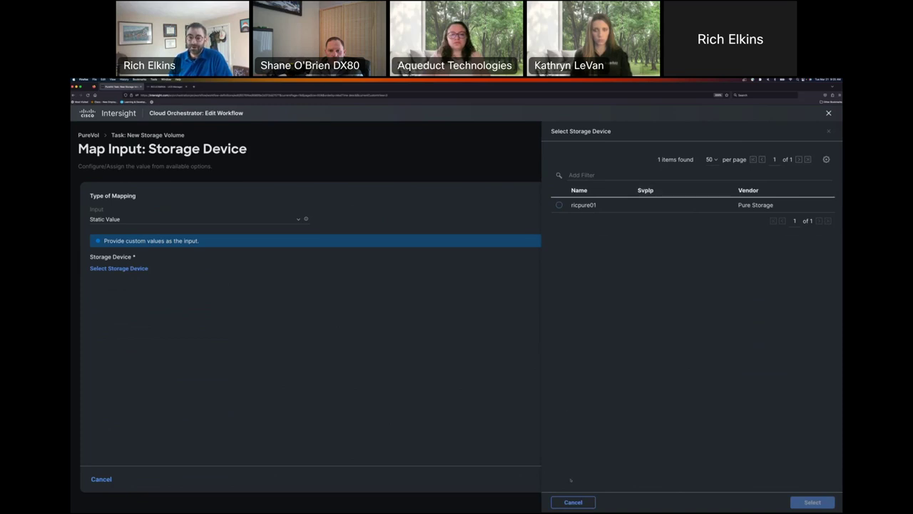
pyautogui.click(569, 505)
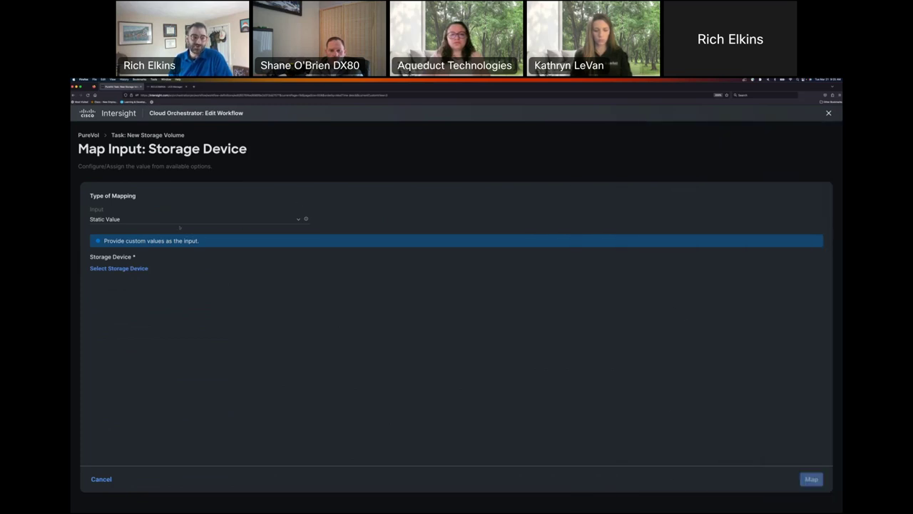
pyautogui.click(177, 219)
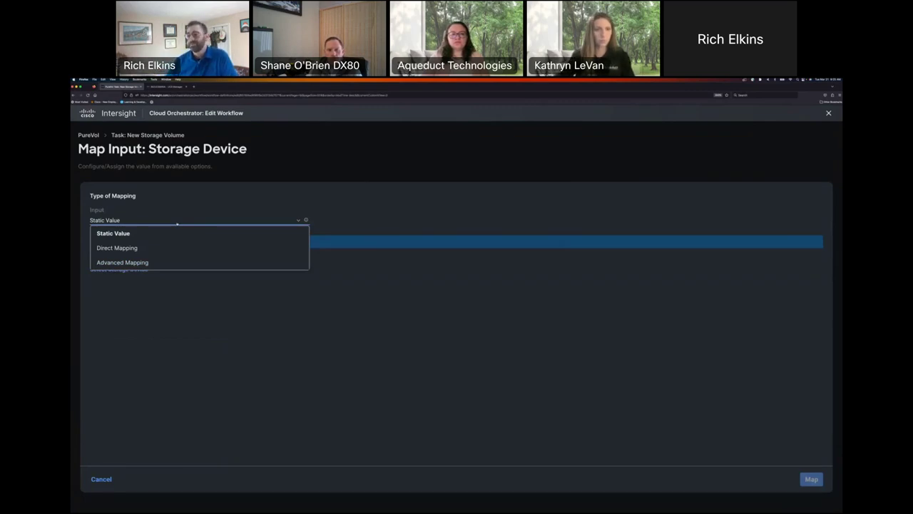
pyautogui.click(438, 368)
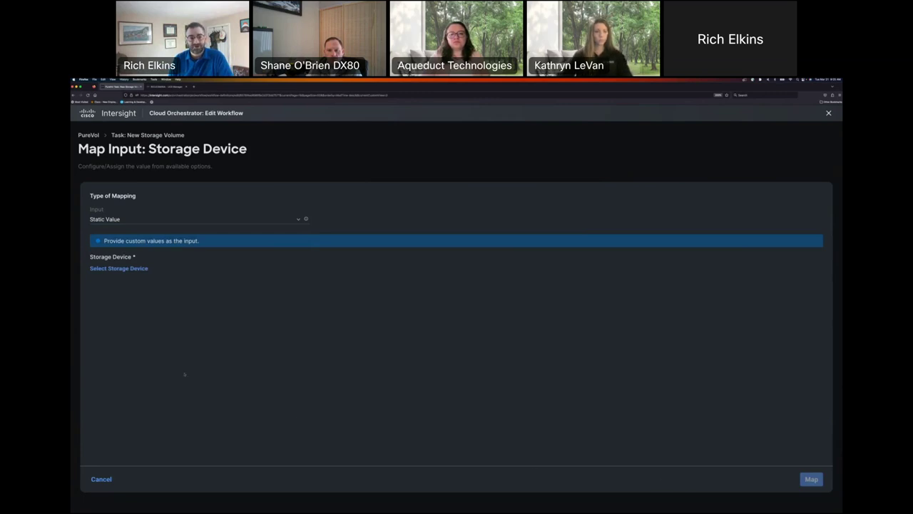
# - Map the Storage Device input to ricpure01 as a static value and save the PureVol workflow
pyautogui.click(128, 269)
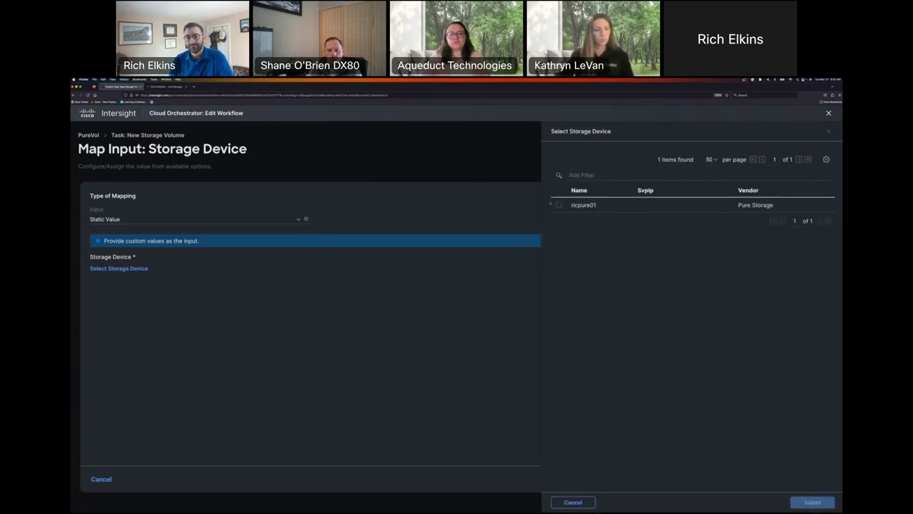
pyautogui.click(785, 205)
pyautogui.click(809, 501)
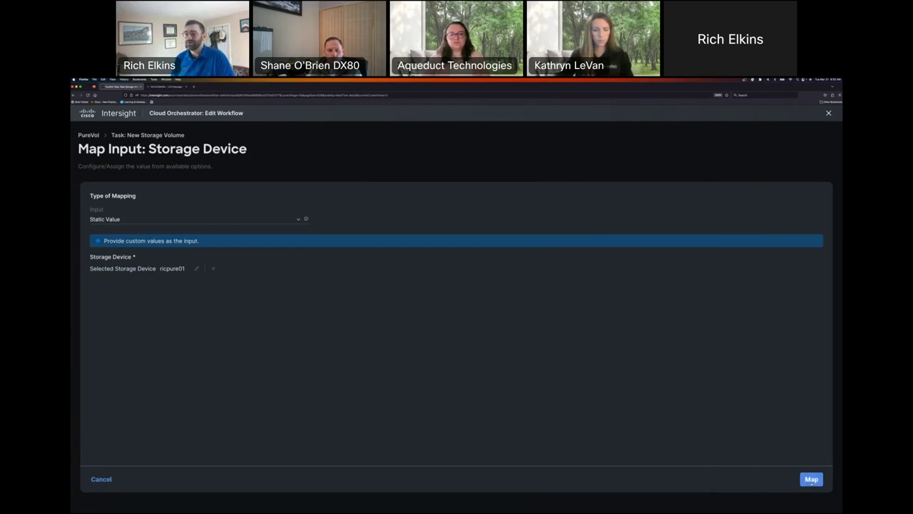
pyautogui.click(811, 479)
pyautogui.click(826, 141)
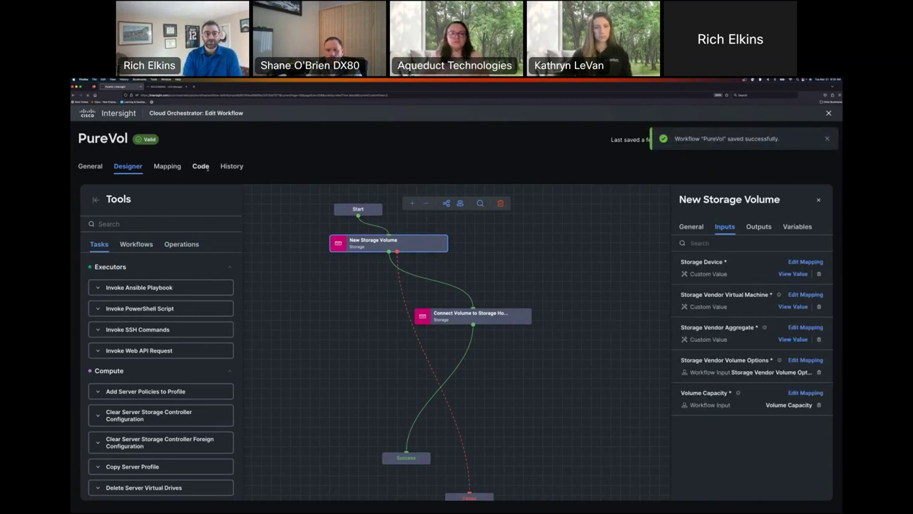
# - Review the PureVol workflow's code from start to end and return to the workflow list
pyautogui.click(201, 166)
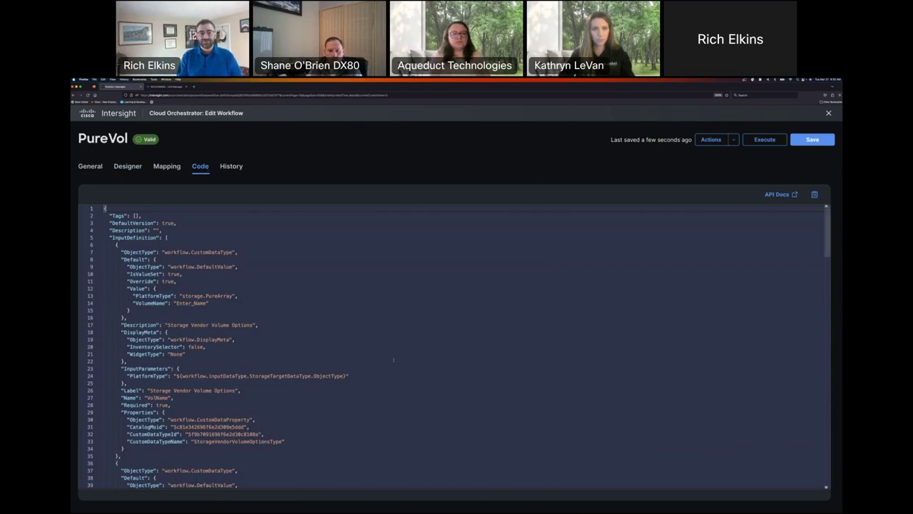
pyautogui.scroll(-15, 393, 359)
pyautogui.scroll(15, 393, 359)
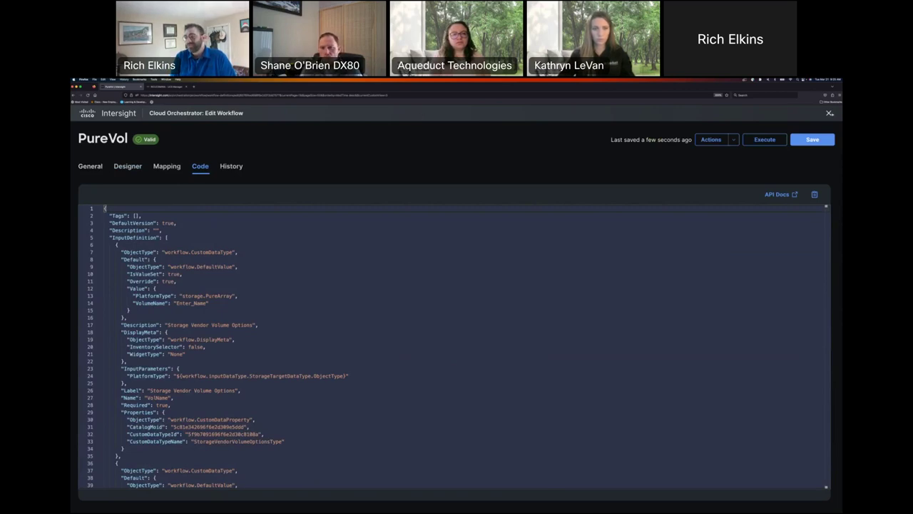
pyautogui.click(828, 113)
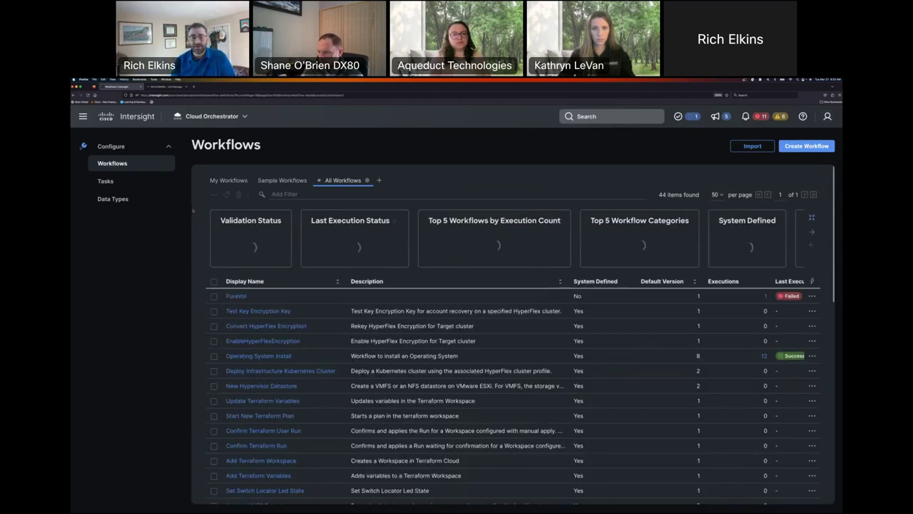
# - Reopen the PureVol workflow to look at the Invoke Ansible Playbook task, and close the designer
pyautogui.click(240, 296)
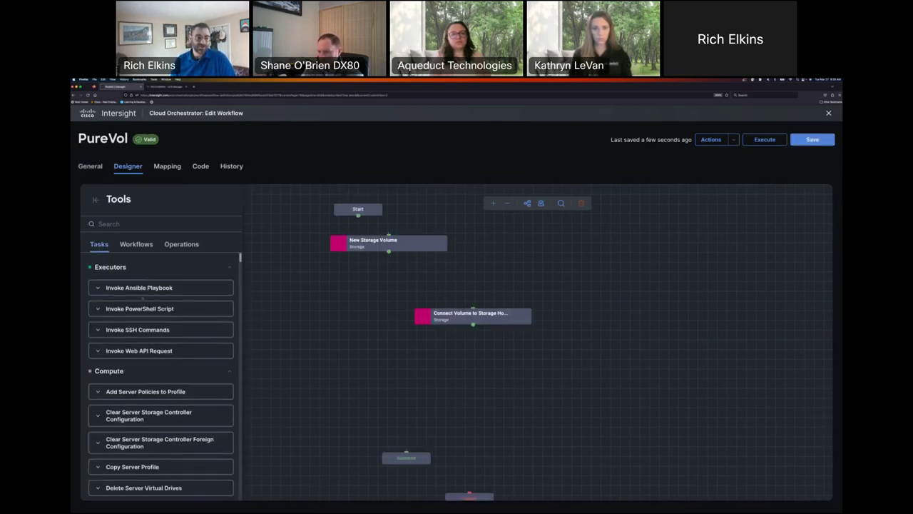
pyautogui.moveTo(164, 287); pyautogui.dragTo(207, 290)
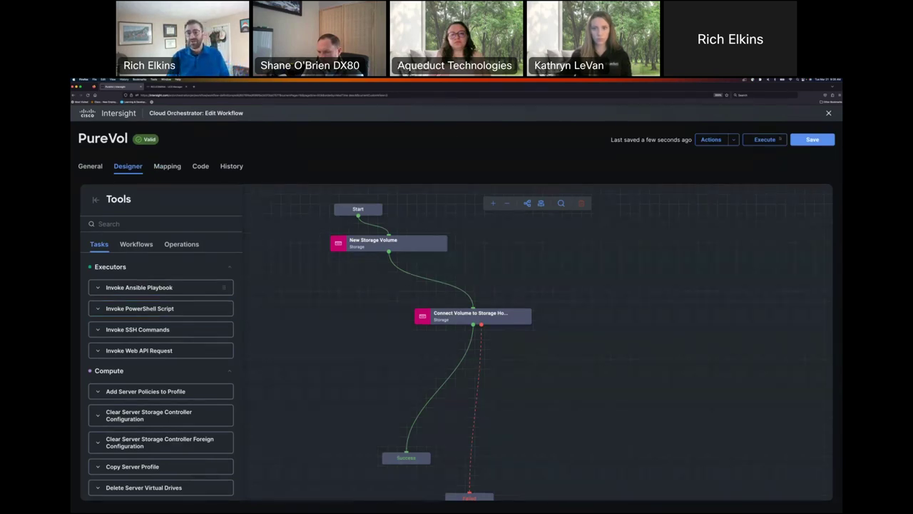
pyautogui.click(828, 113)
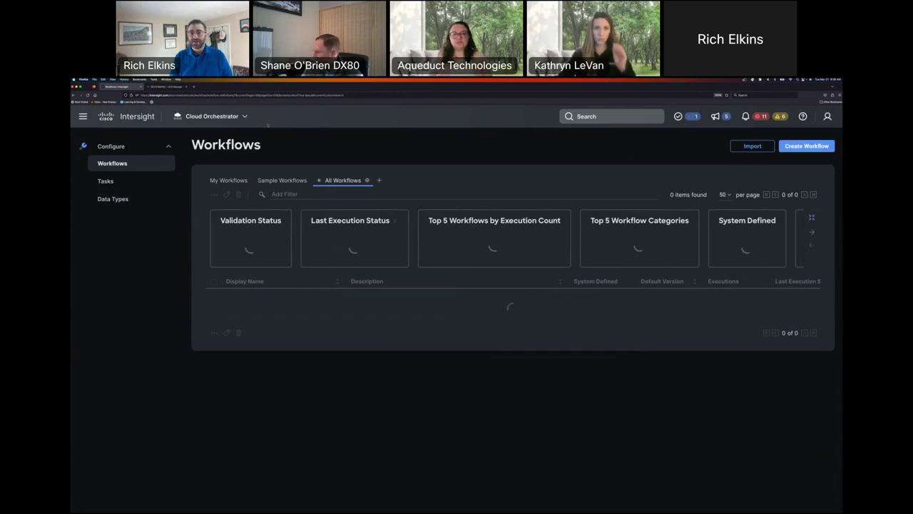
# - Open the Intersight Help Center and go through its API documentation to the API reference
pyautogui.click(802, 116)
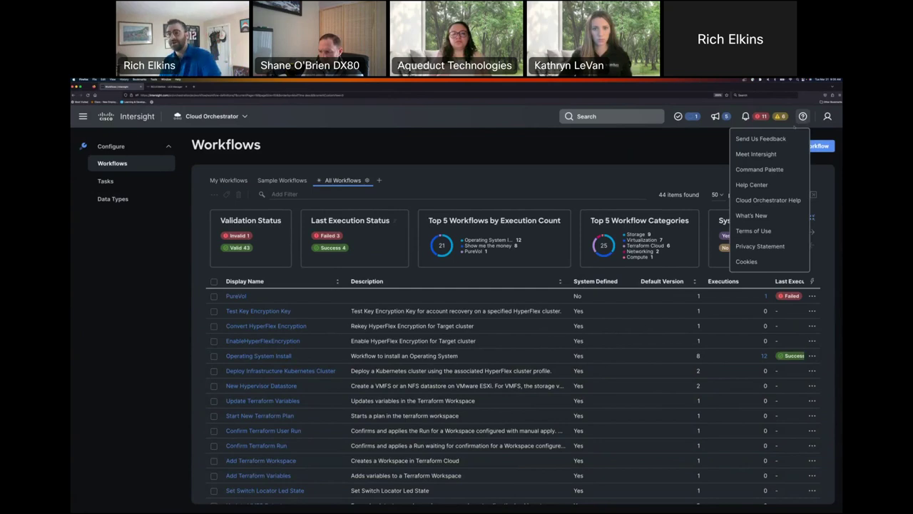
pyautogui.click(755, 185)
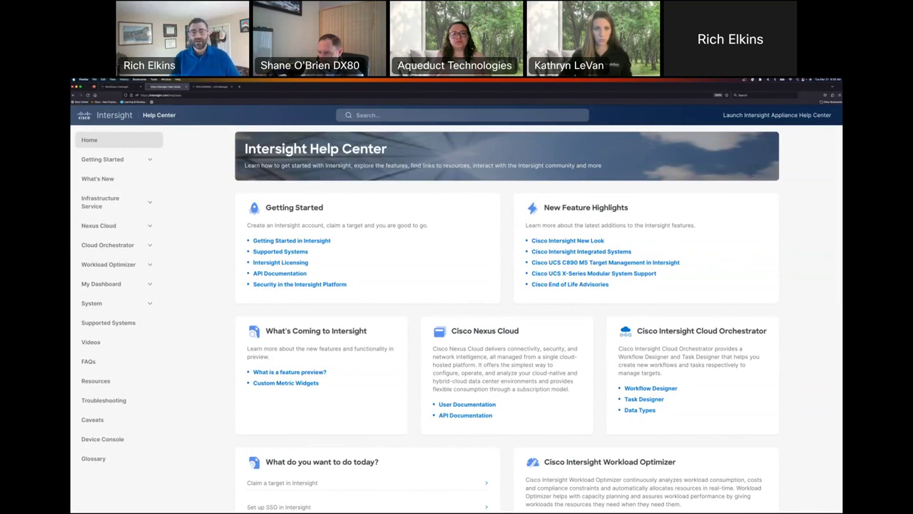
pyautogui.click(282, 273)
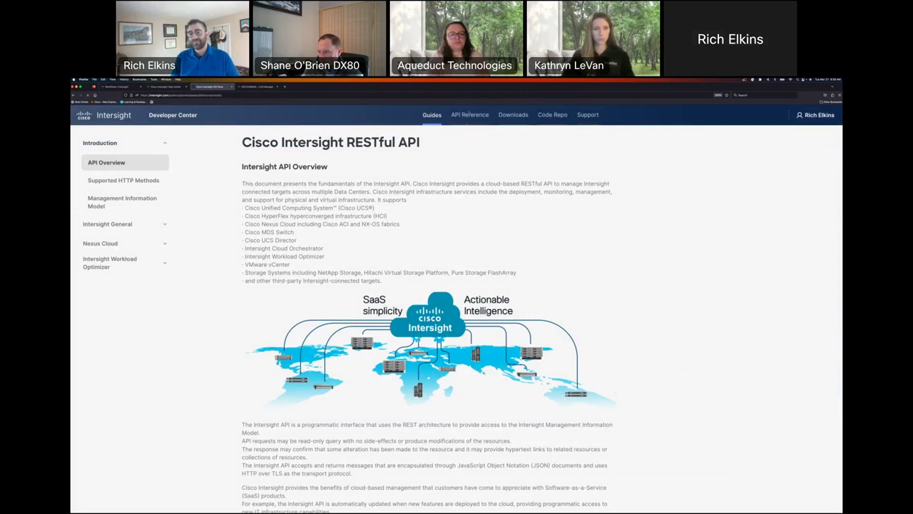
pyautogui.click(467, 115)
# - Search the API reference for firmware and examine the firmware/CimcDescriptors operations and the signed-in account's details
pyautogui.click(123, 198)
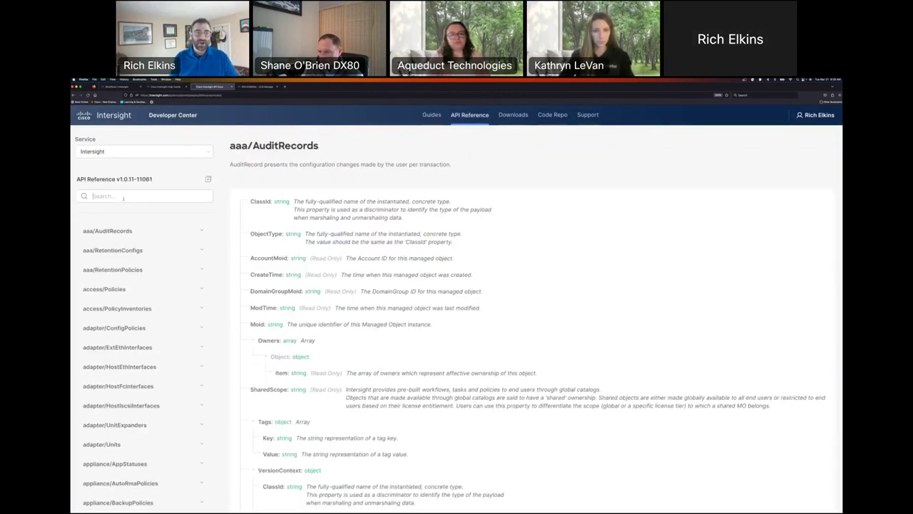
pyautogui.write('firw')
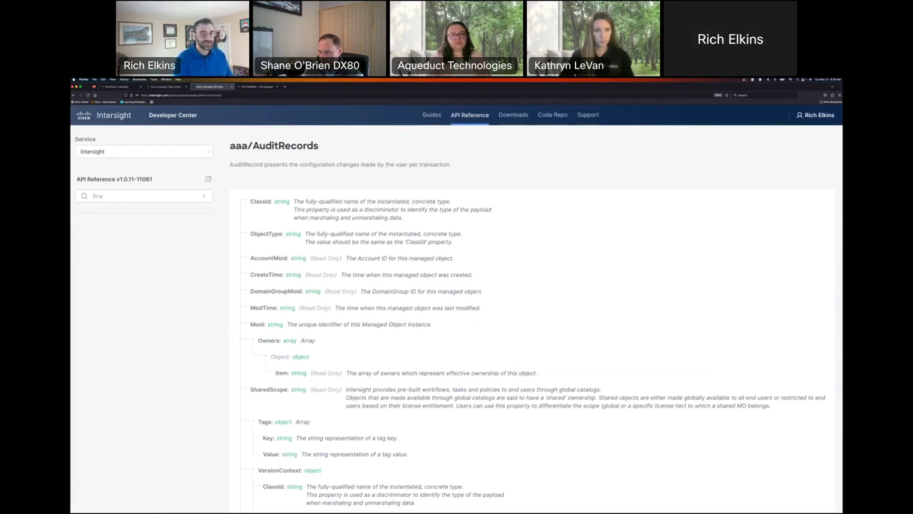
pyautogui.press('BackSpace')
pyautogui.write('m')
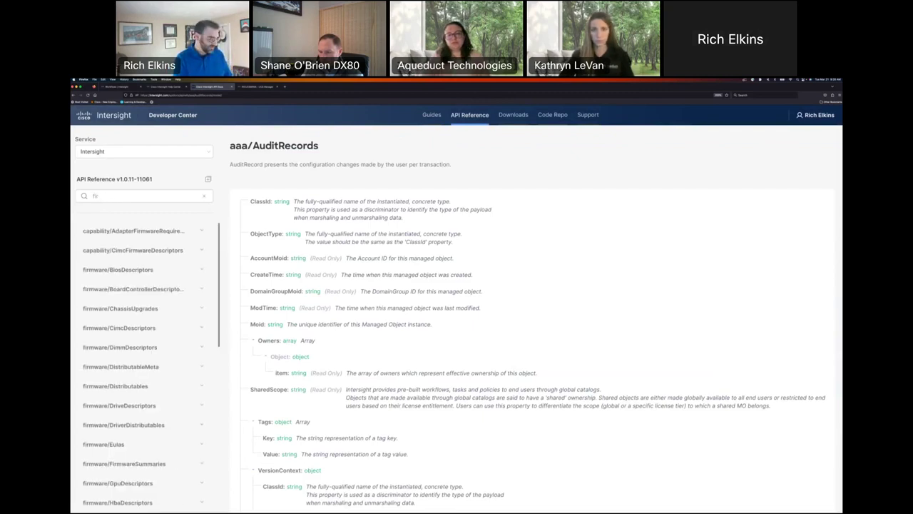
pyautogui.write('ware')
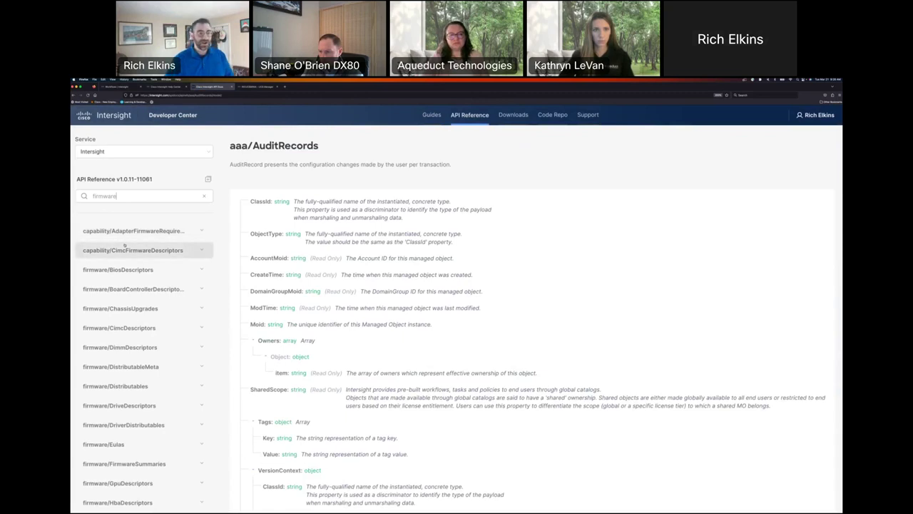
pyautogui.click(156, 327)
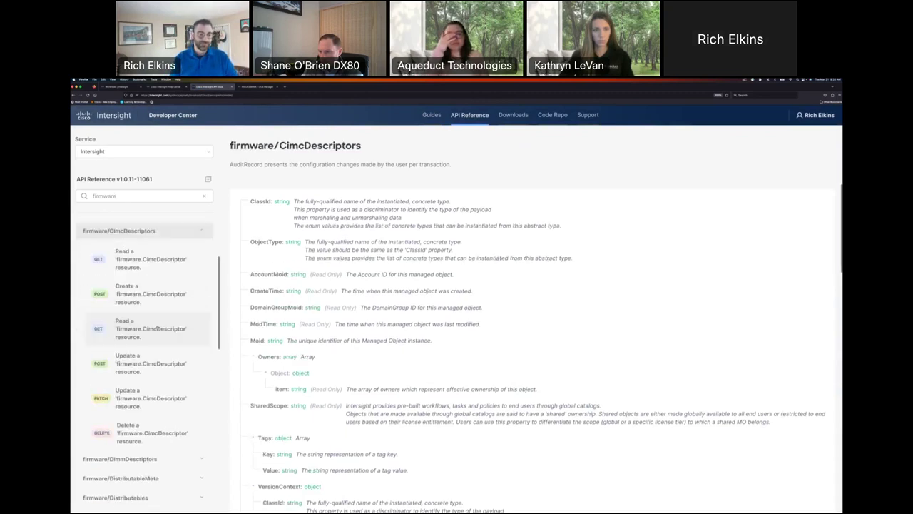
pyautogui.click(807, 118)
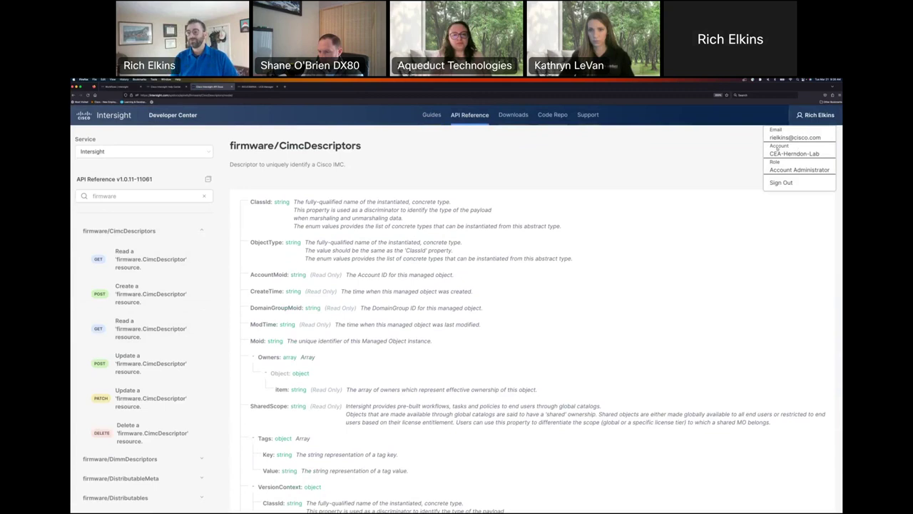
# - Run the collection read request for firmware/CimcDescriptors in the REST Client
pyautogui.click(714, 160)
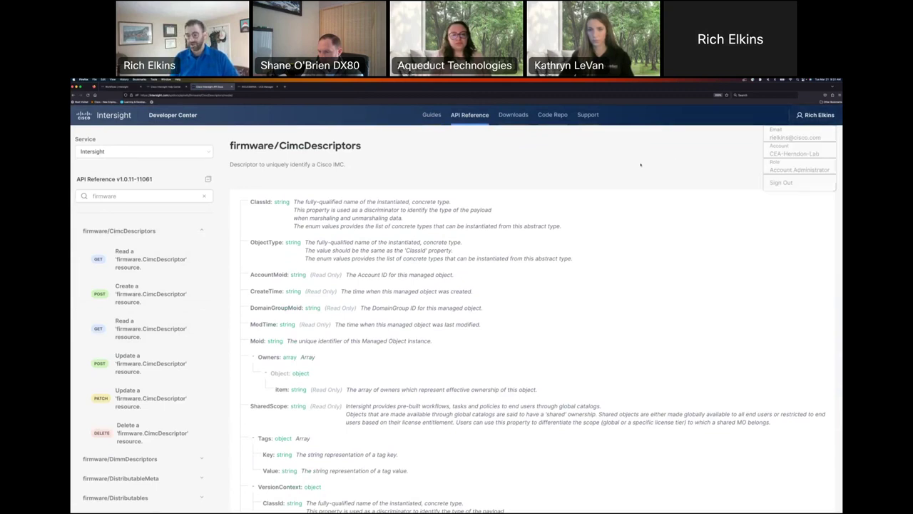
pyautogui.click(100, 261)
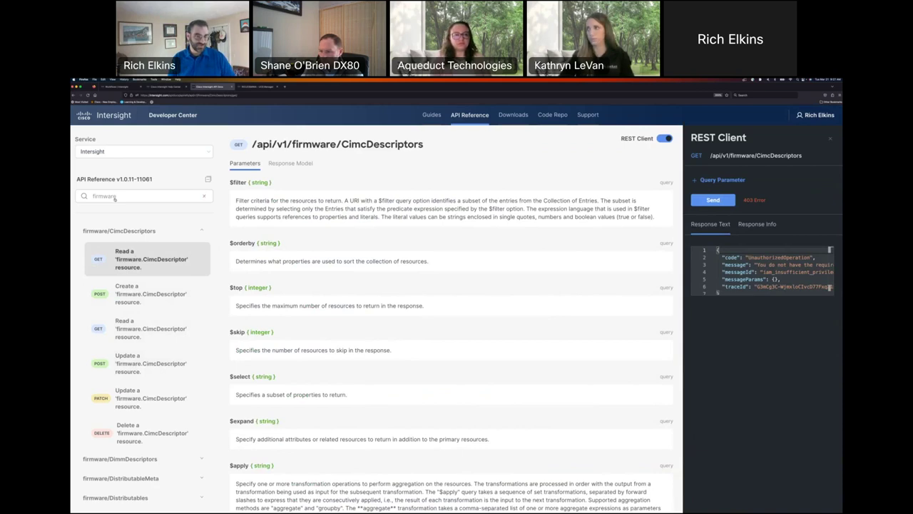
# - Send the collection read request for firmware/FirmwareSummaries in the REST Client and look through the JSON response
pyautogui.scroll(-3, 161, 342)
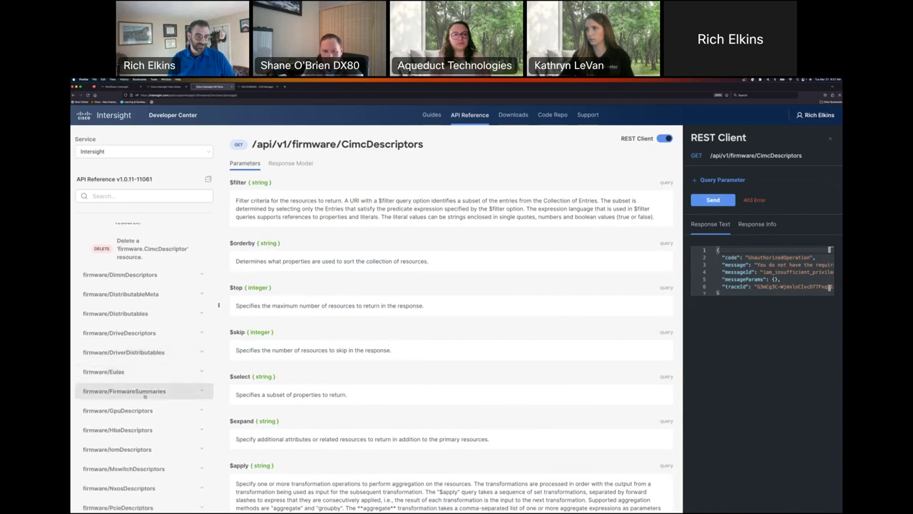
pyautogui.click(143, 391)
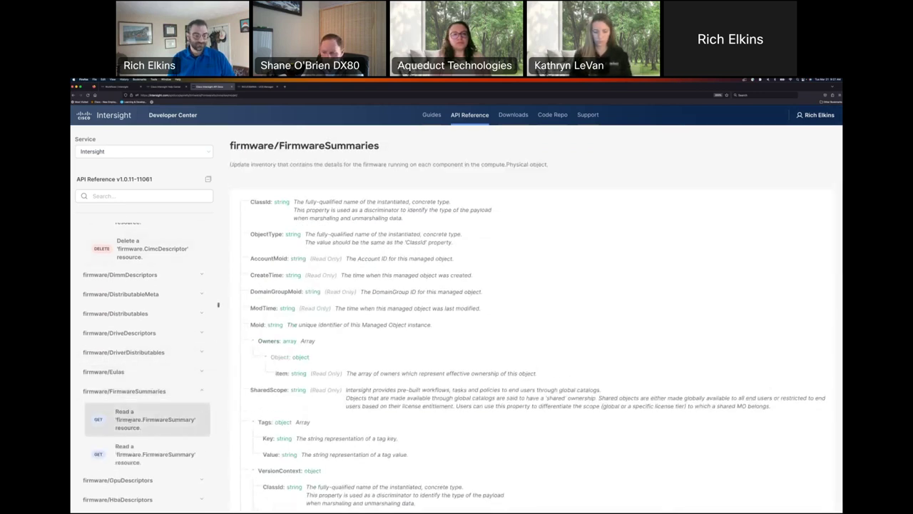
pyautogui.click(146, 419)
pyautogui.click(732, 200)
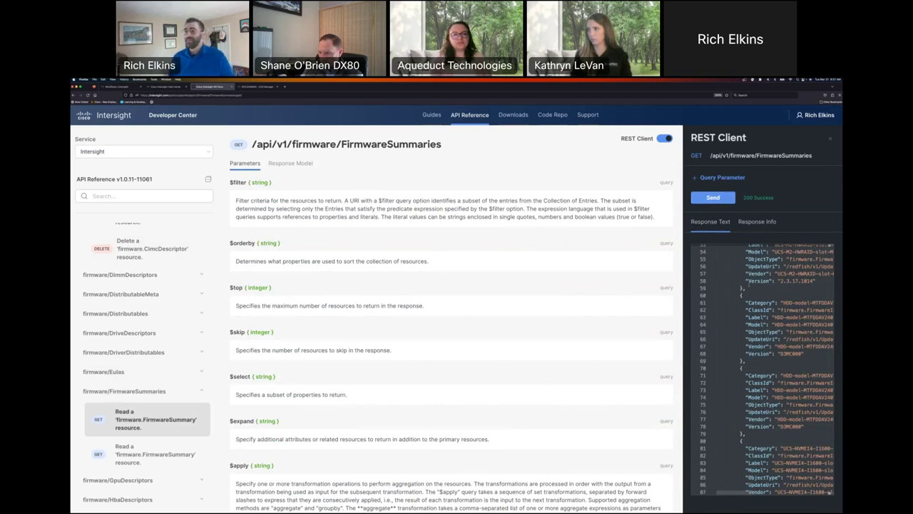
pyautogui.scroll(-10, 731, 303)
pyautogui.hscroll(5, 732, 302)
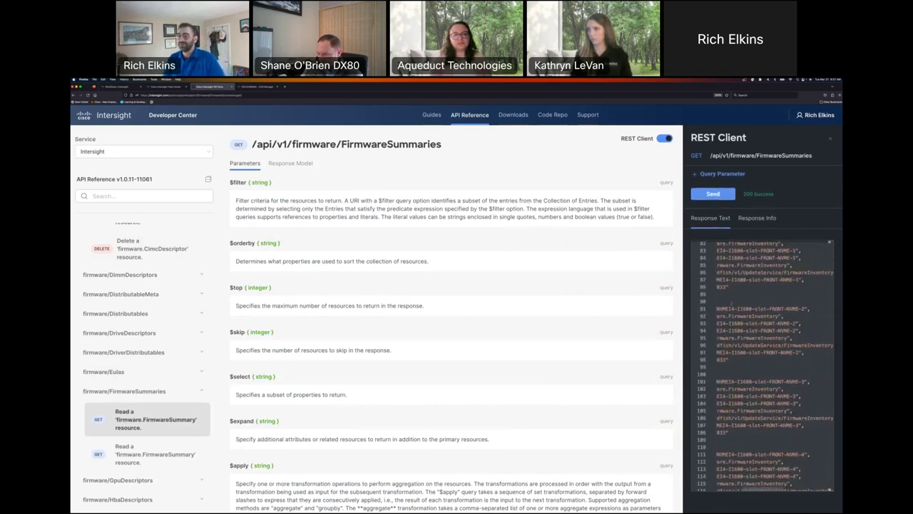
pyautogui.hscroll(-3, 732, 302)
pyautogui.scroll(3, 739, 303)
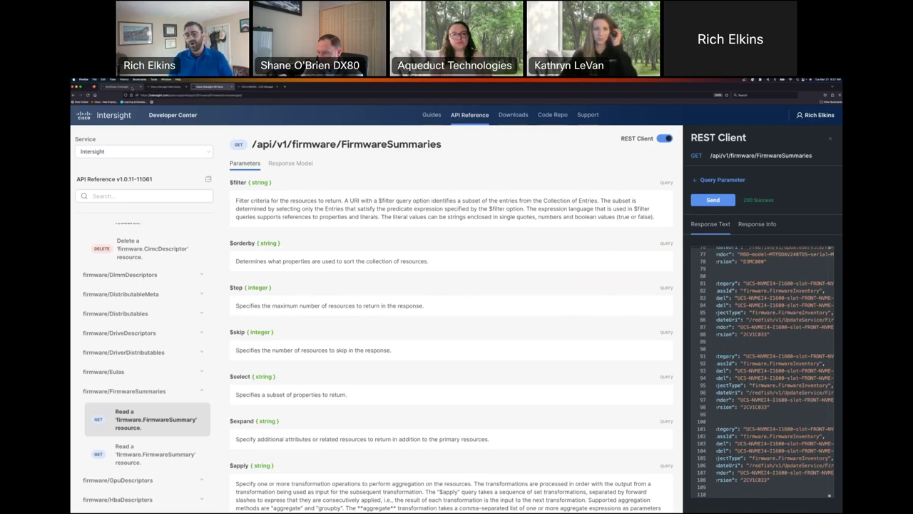
# - Return from the API reference to the Intersight console and switch from Cloud Orchestrator to Infrastructure Service
pyautogui.click(125, 86)
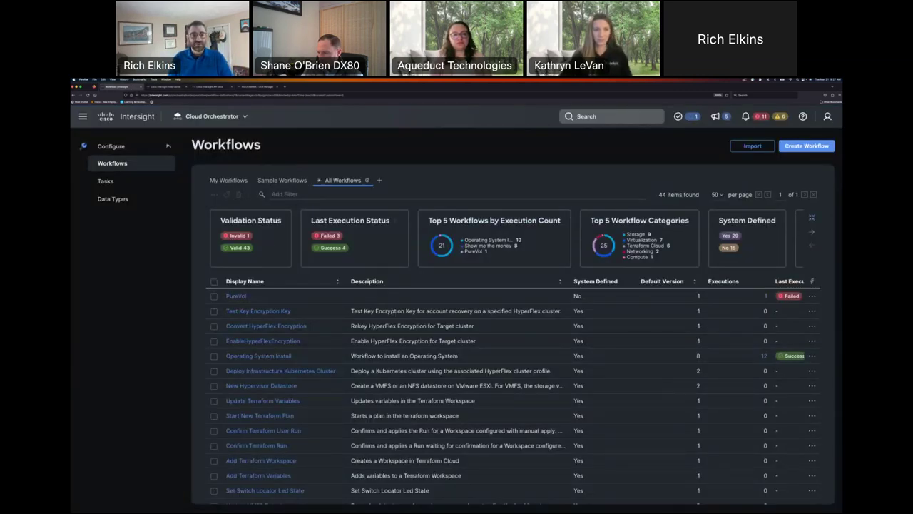
pyautogui.click(82, 116)
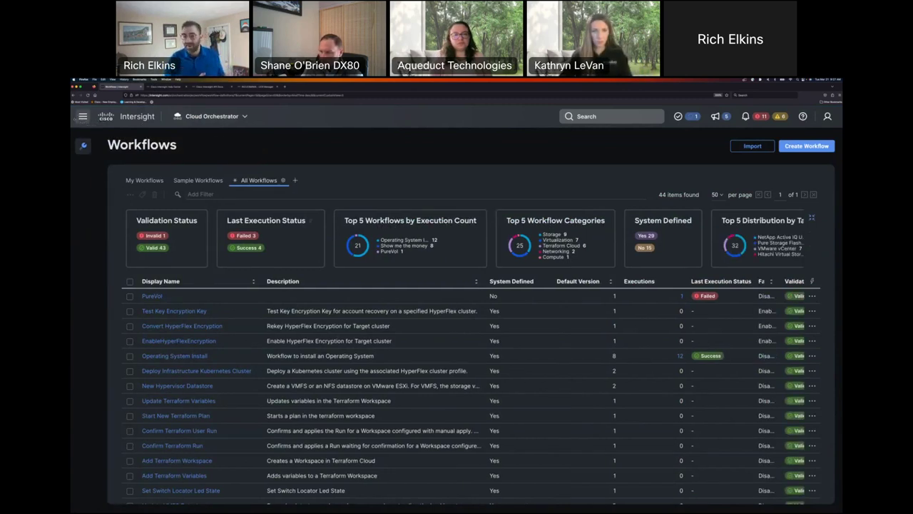
pyautogui.click(82, 116)
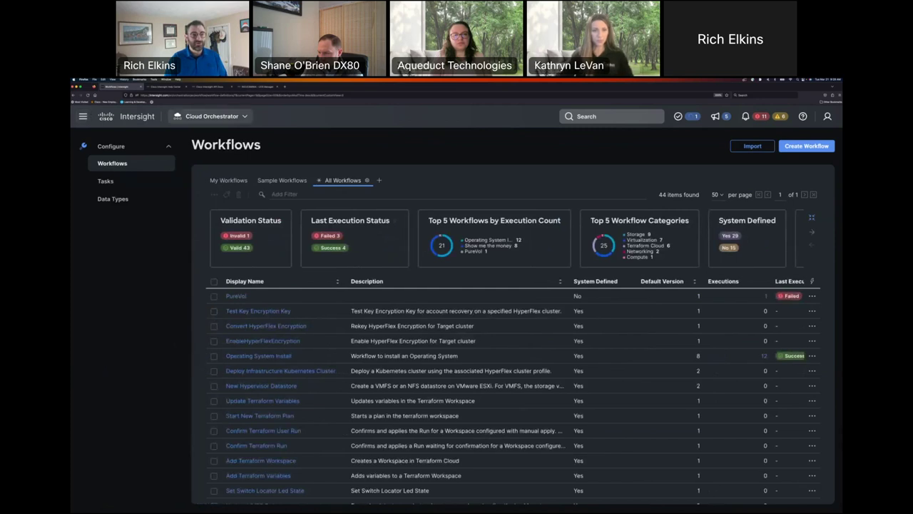
pyautogui.click(212, 116)
pyautogui.click(224, 147)
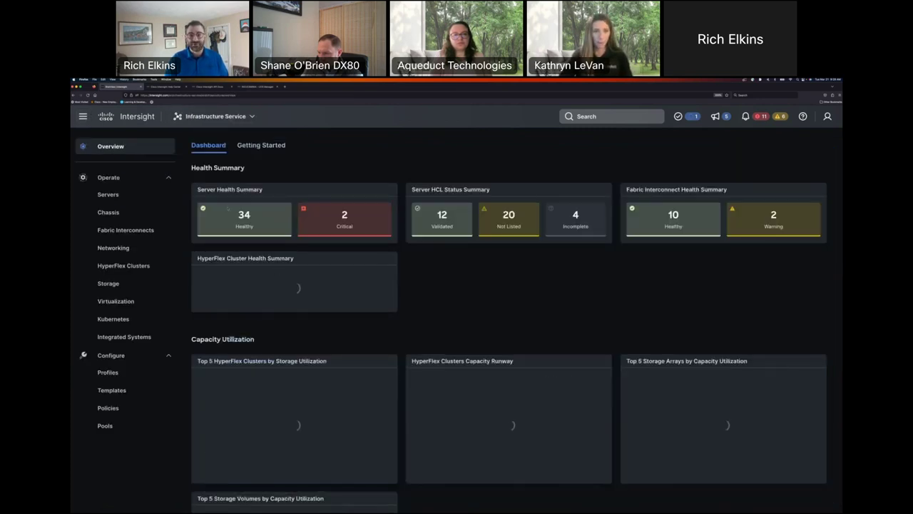
# - Examine the execution flow of the in-progress Upgrade Firmware request, glance at the RICUCSMINIA UCS Manager page, and close the request
pyautogui.click(692, 117)
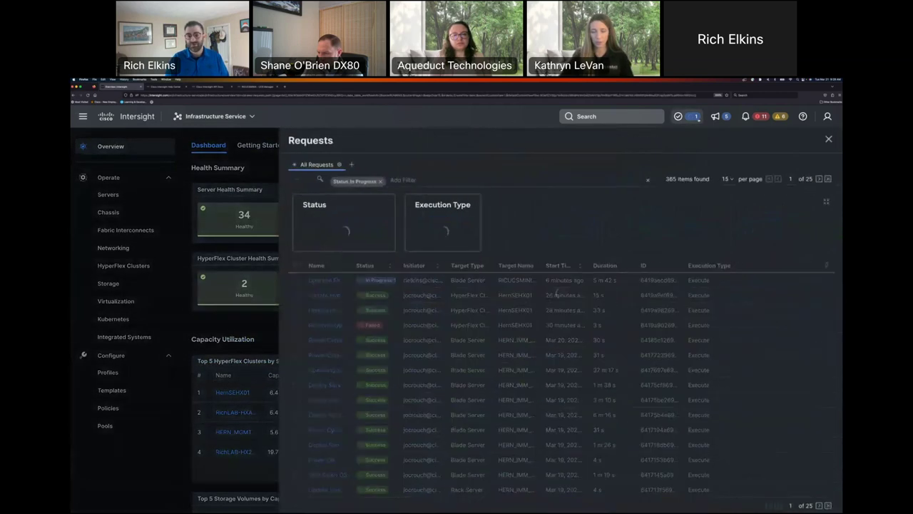
pyautogui.click(325, 280)
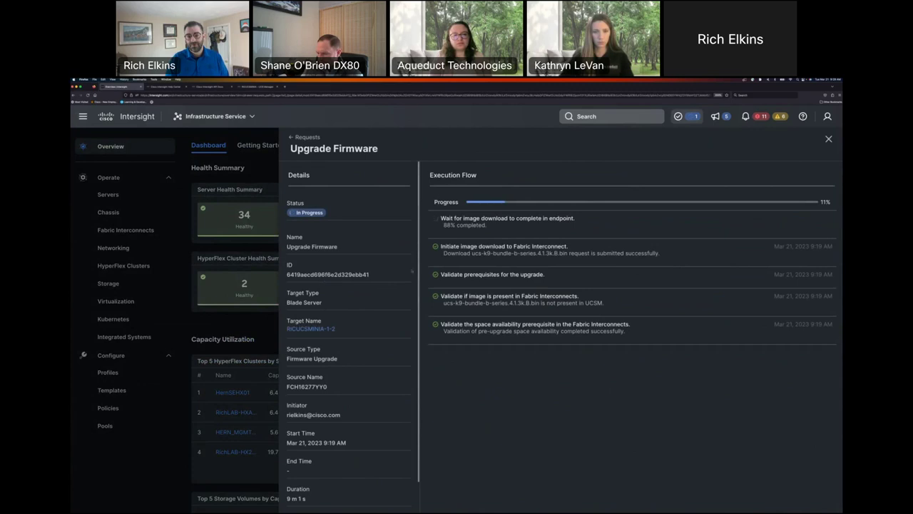
pyautogui.moveTo(445, 218); pyautogui.dragTo(534, 218)
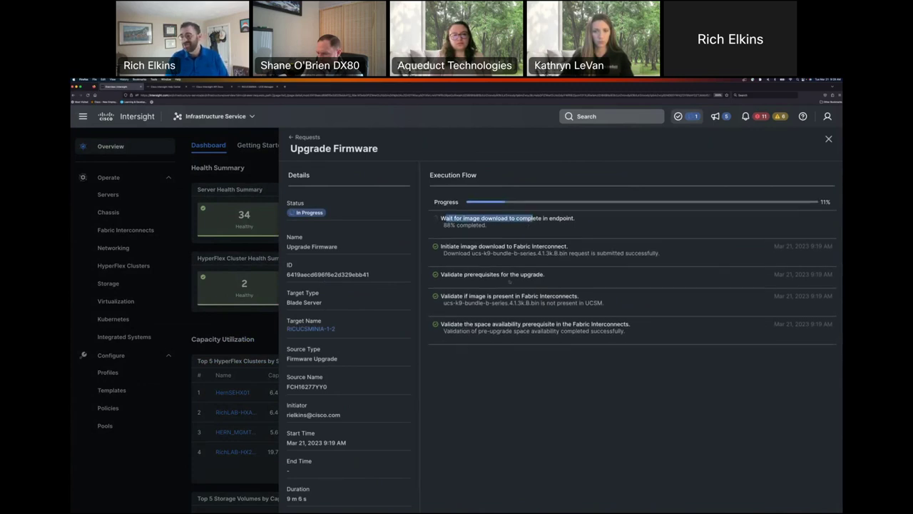
pyautogui.click(258, 87)
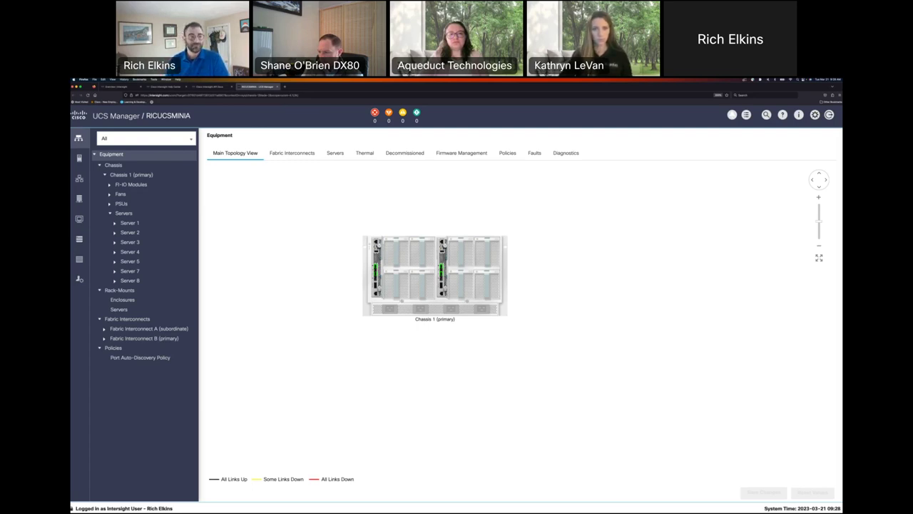
pyautogui.click(114, 87)
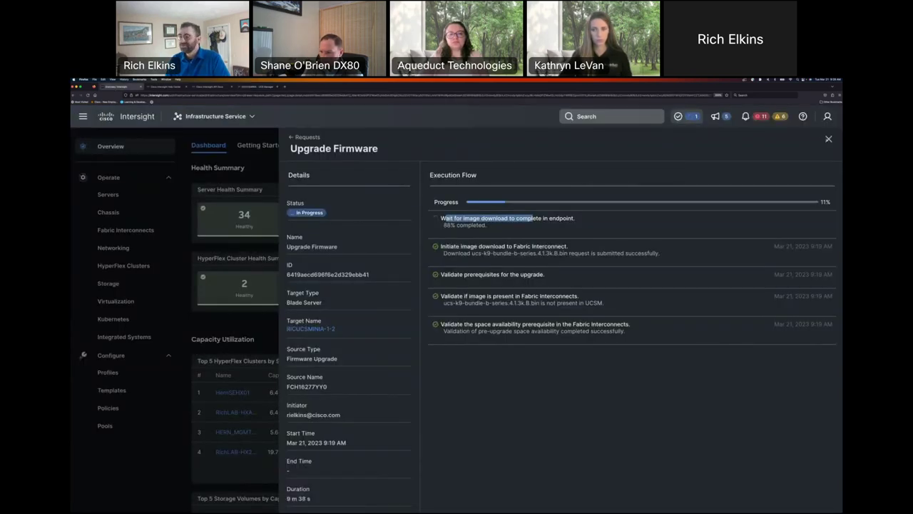
pyautogui.click(829, 138)
pyautogui.click(828, 138)
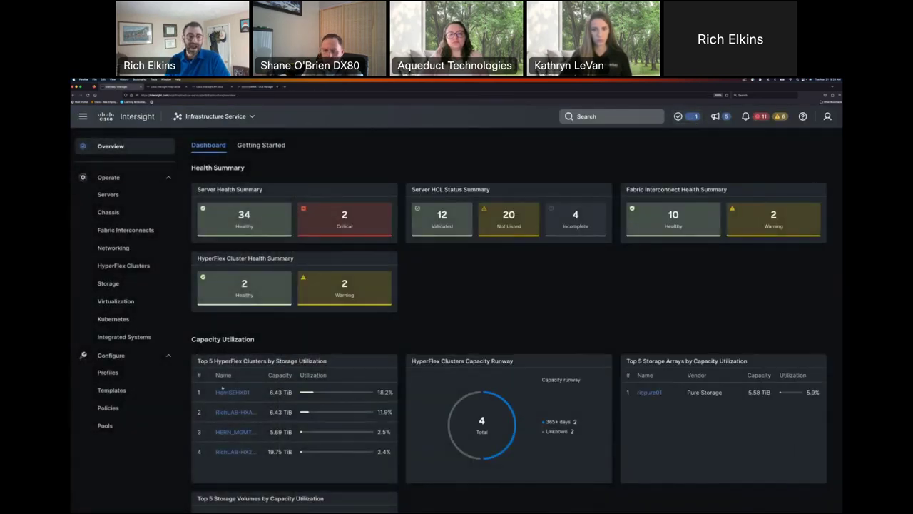
# - Filter the virtual machine inventory to VMware vSphere, open the third vCLS machine, and view its available actions
pyautogui.scroll(-1, 299, 299)
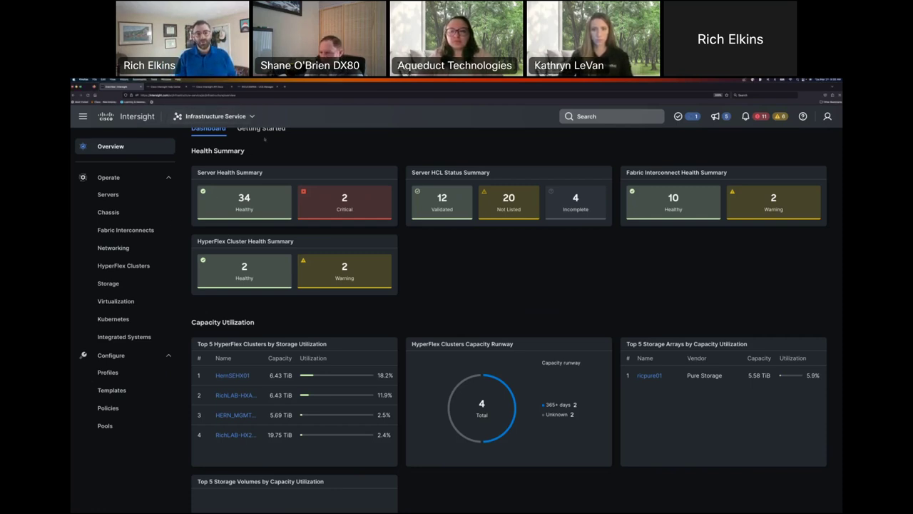
pyautogui.click(222, 117)
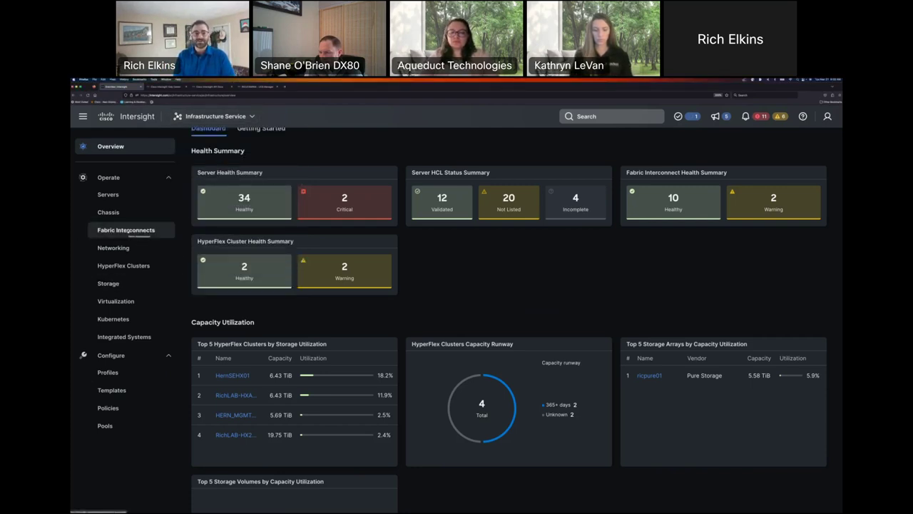
pyautogui.click(126, 302)
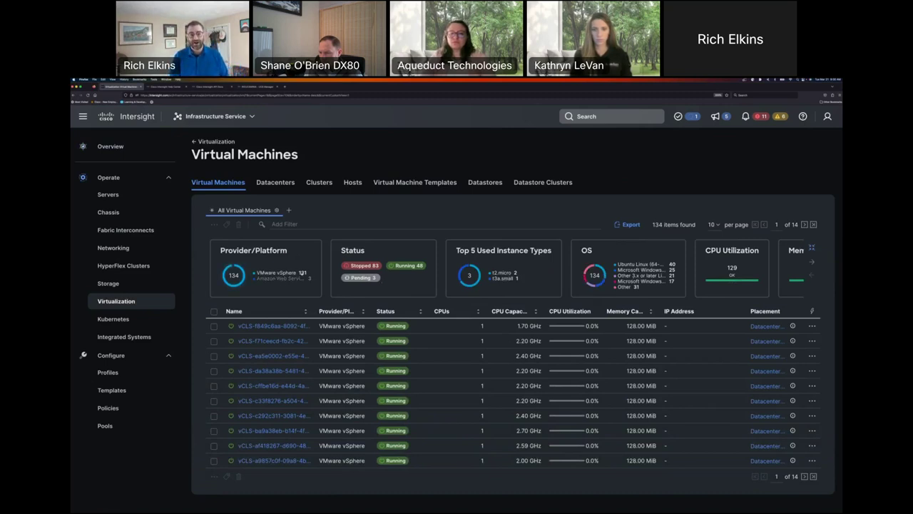
pyautogui.click(271, 272)
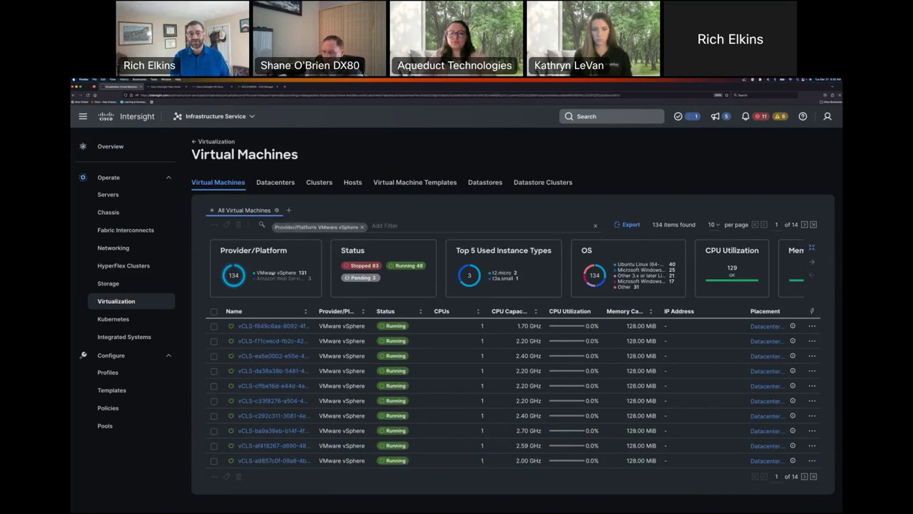
pyautogui.click(287, 356)
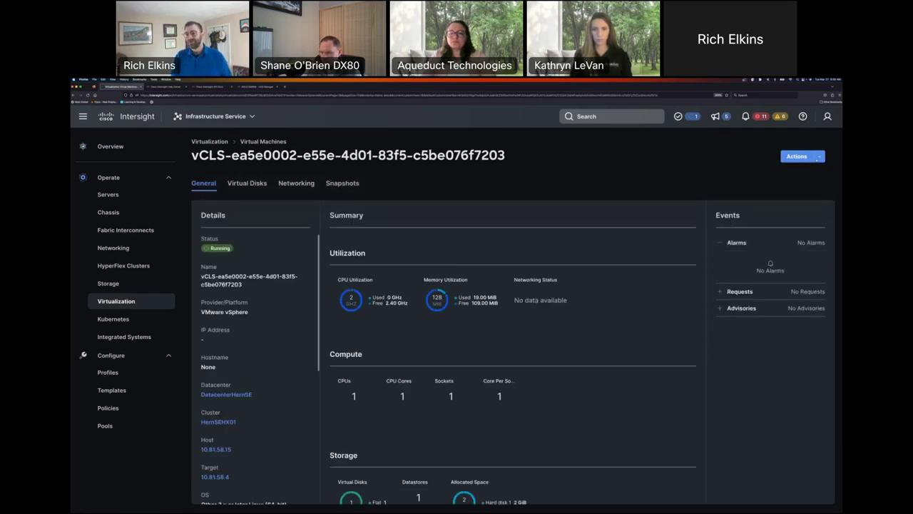
pyautogui.click(794, 157)
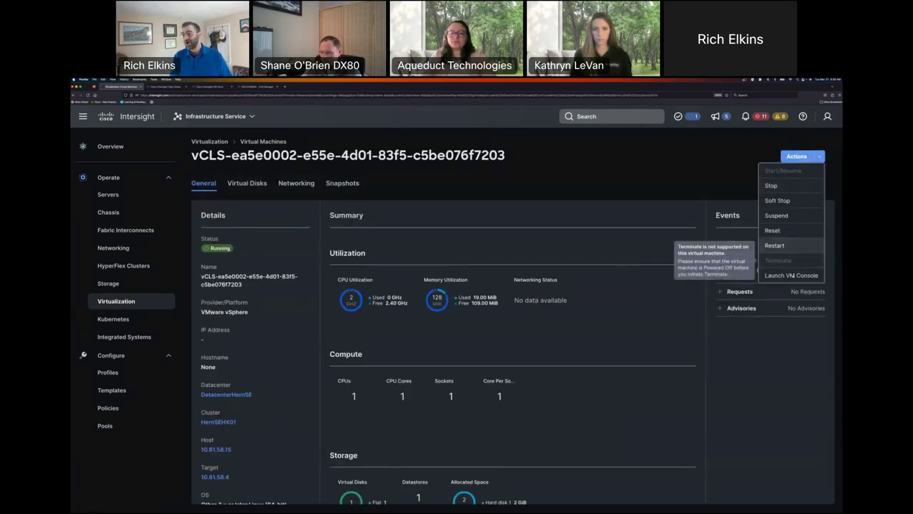
# - Go back to the virtual machine inventory, filter it to Amazon Web Services, and open test-instance-2
pyautogui.click(209, 141)
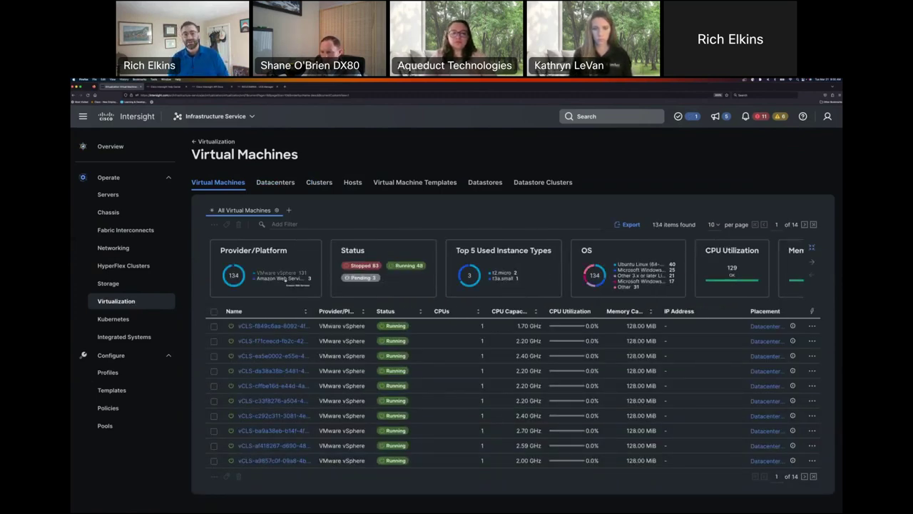
pyautogui.click(286, 280)
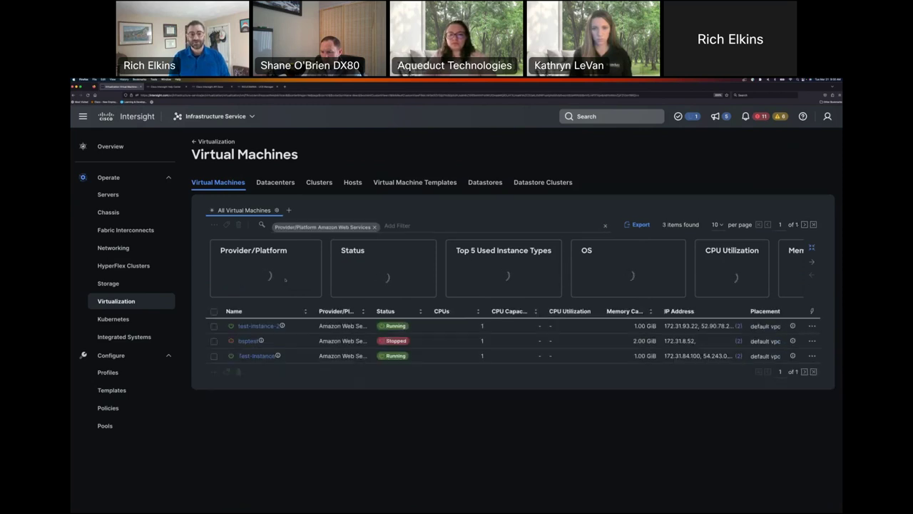
pyautogui.click(258, 325)
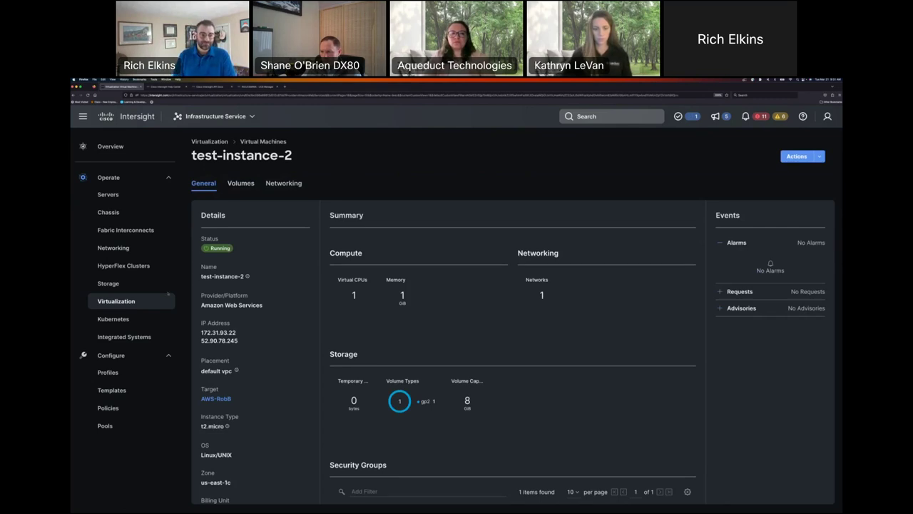
# - Switch to Workload Optimizer and compare its Application, On-Prem and Cloud overviews
pyautogui.click(198, 116)
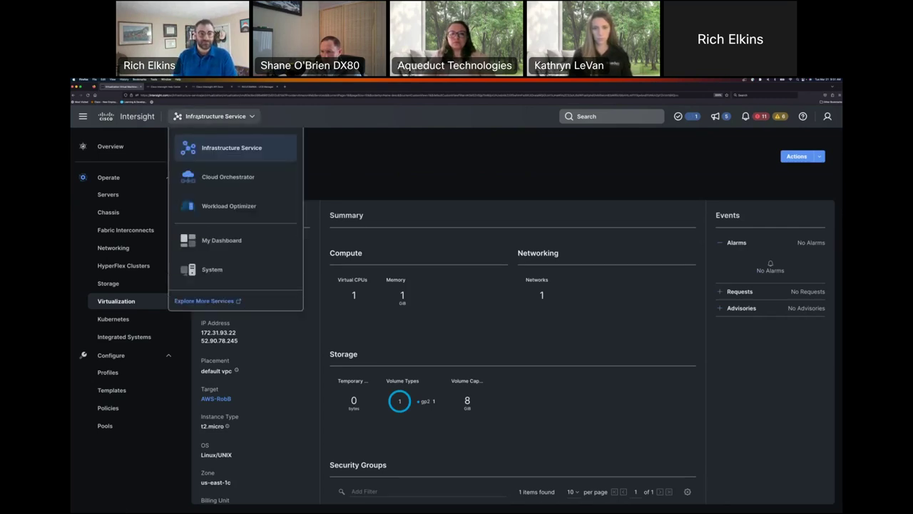
pyautogui.click(225, 205)
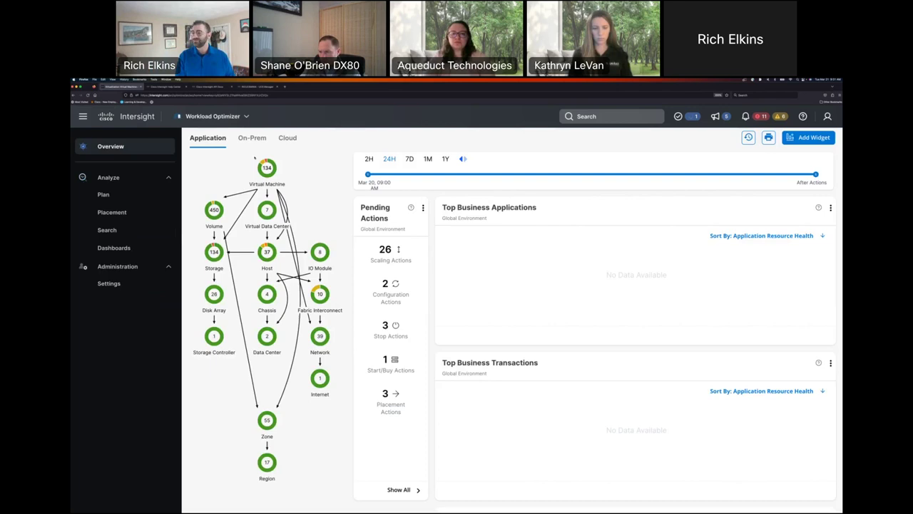
pyautogui.moveTo(261, 156)
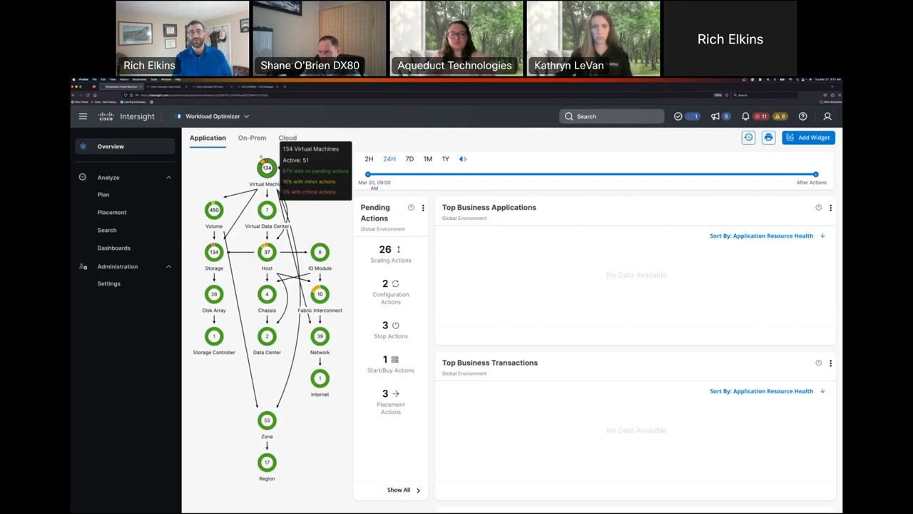
pyautogui.click(252, 138)
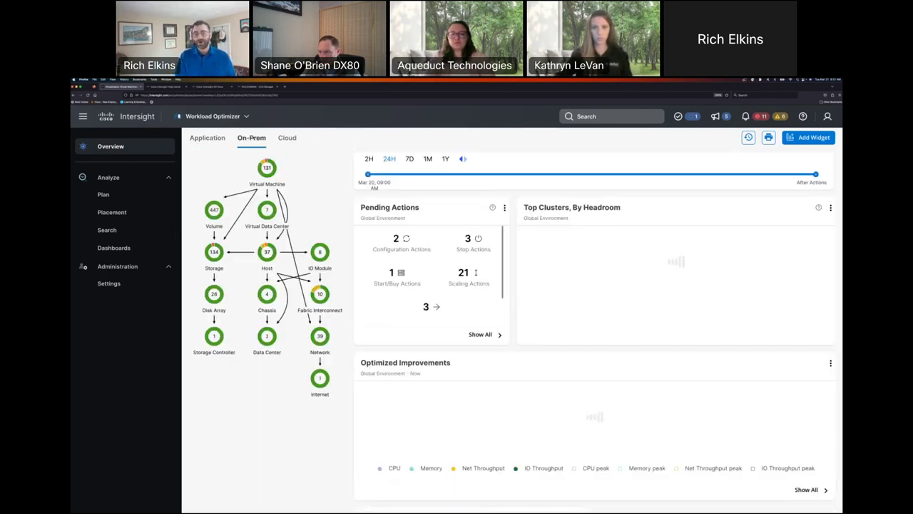
pyautogui.click(286, 138)
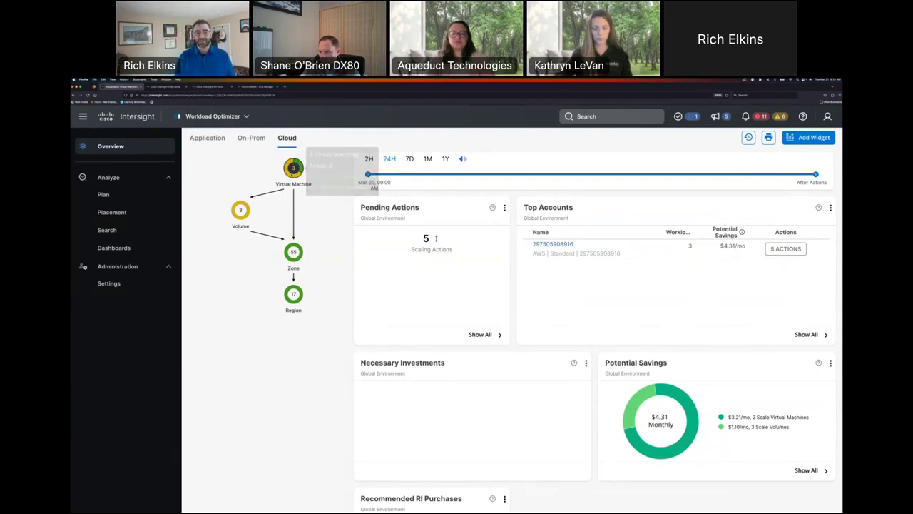
# - Open the cloud virtual machines' actions and examine the details for scaling test-instance-2 from t2.micro to t3a.micro
pyautogui.click(292, 168)
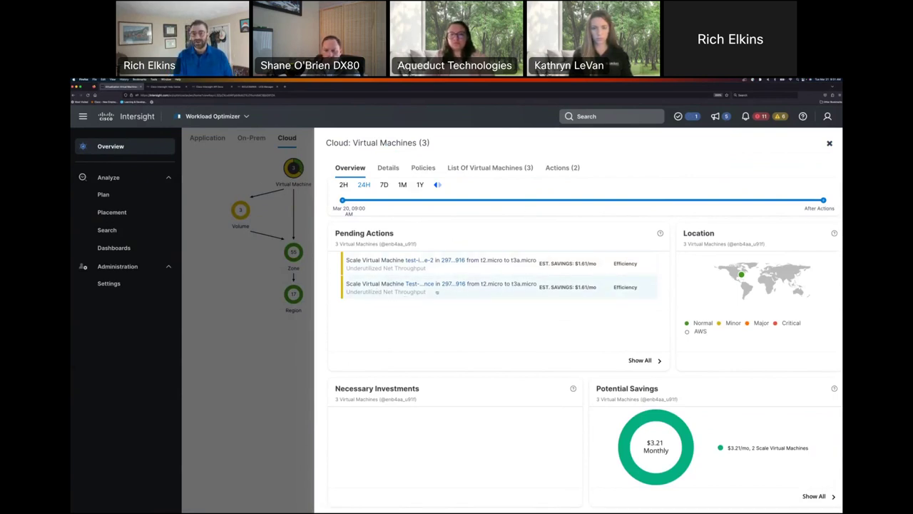
pyautogui.click(567, 169)
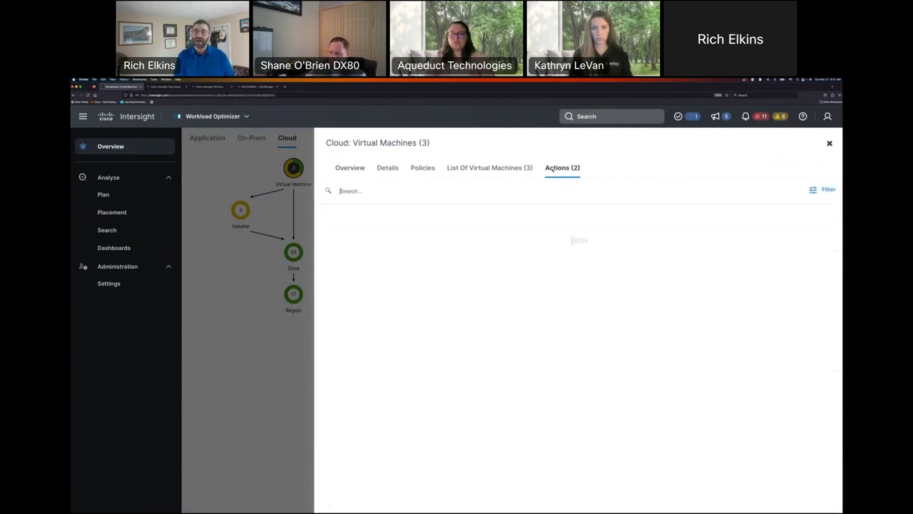
pyautogui.click(825, 250)
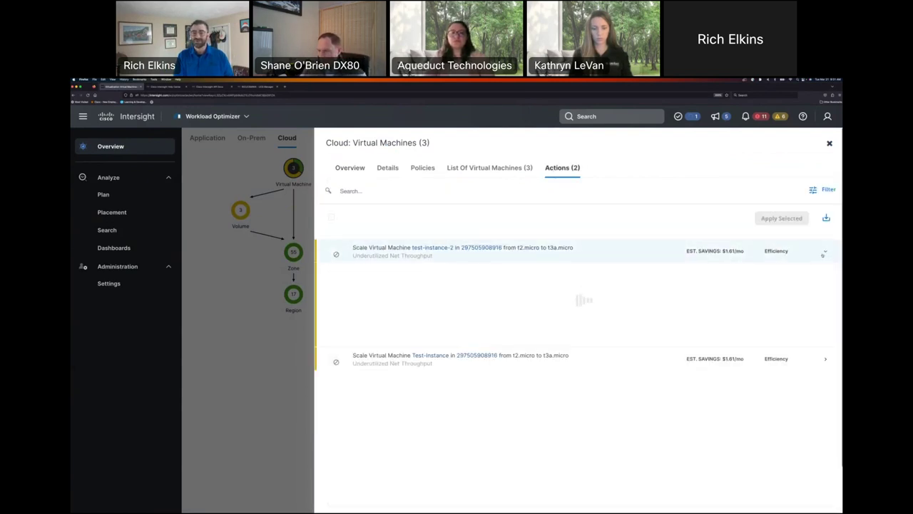
pyautogui.scroll(-1, 430, 418)
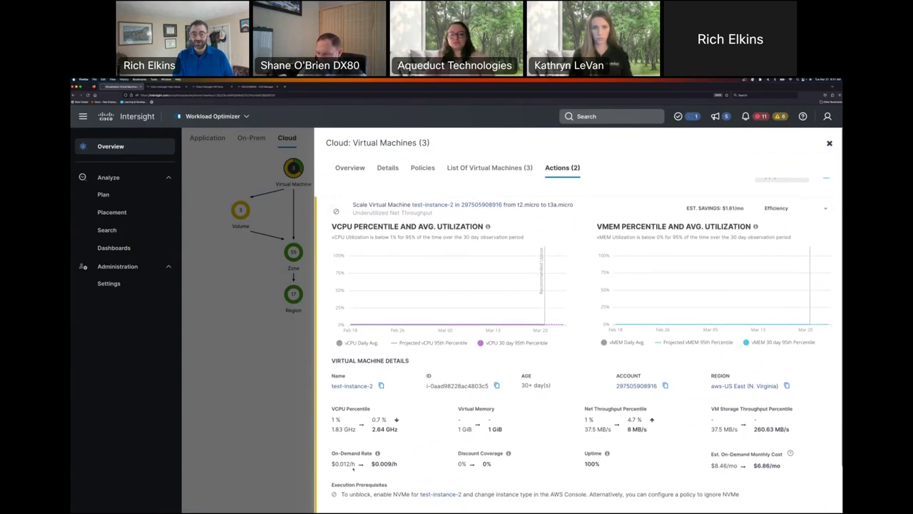
# - Examine test-instance-2's on-demand rate before and after scaling, close the cloud virtual machine details, and return to the On-Prem overview
pyautogui.moveTo(331, 464); pyautogui.dragTo(400, 464)
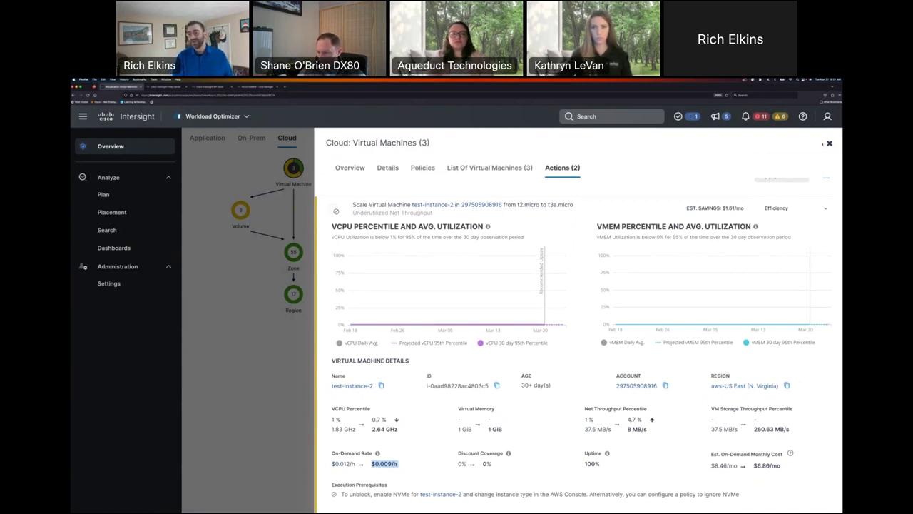
pyautogui.click(829, 143)
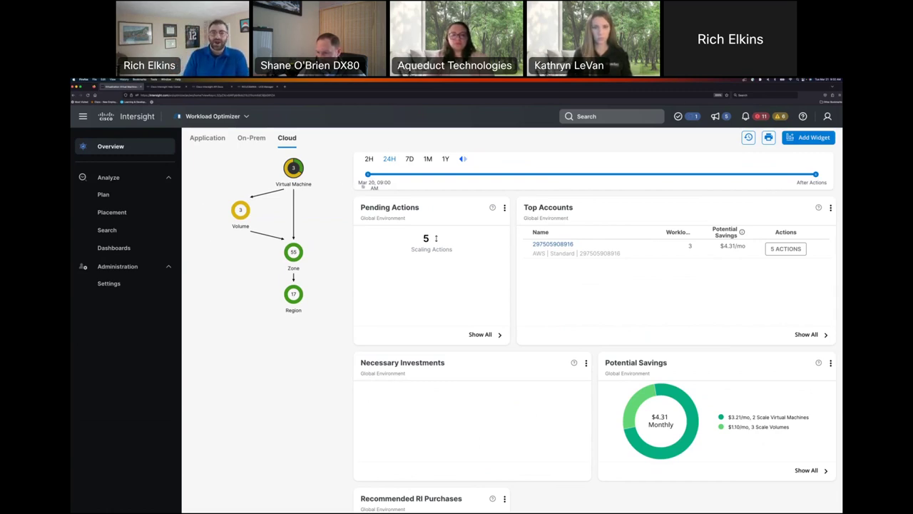
pyautogui.click(245, 138)
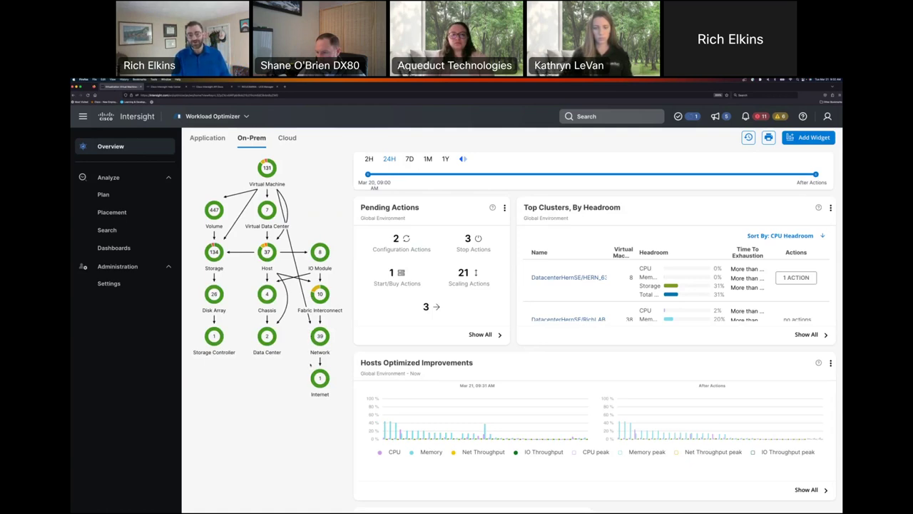
# - View the overview of the Internet entity in the On-Prem supply chain and close it
pyautogui.moveTo(319, 376)
pyautogui.scroll(-1, 320, 372)
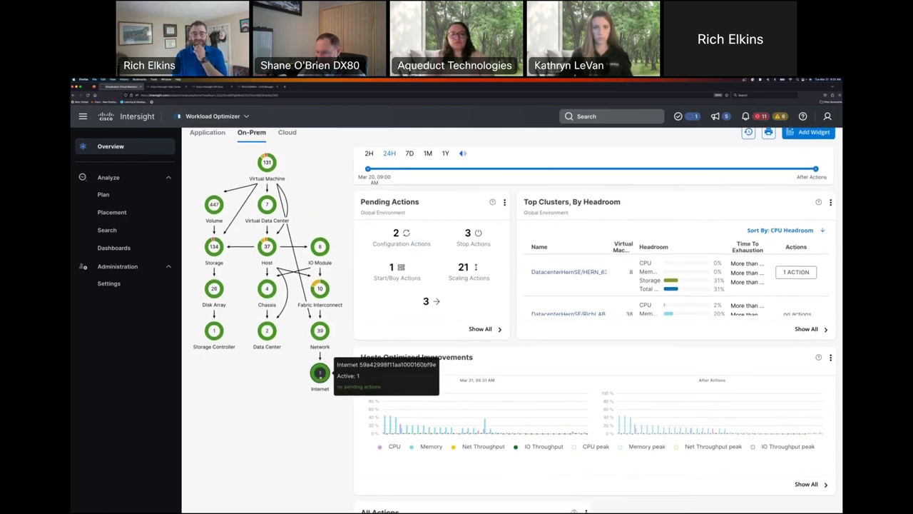
pyautogui.click(320, 373)
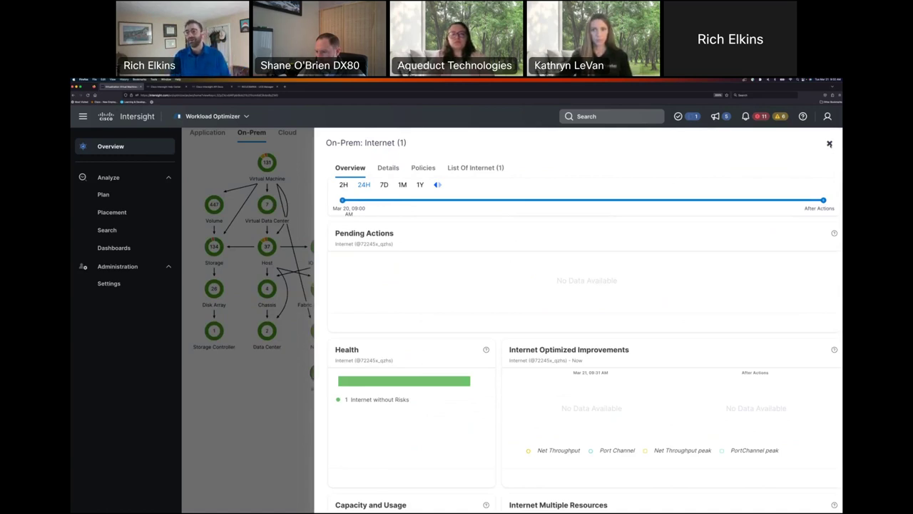
pyautogui.click(312, 359)
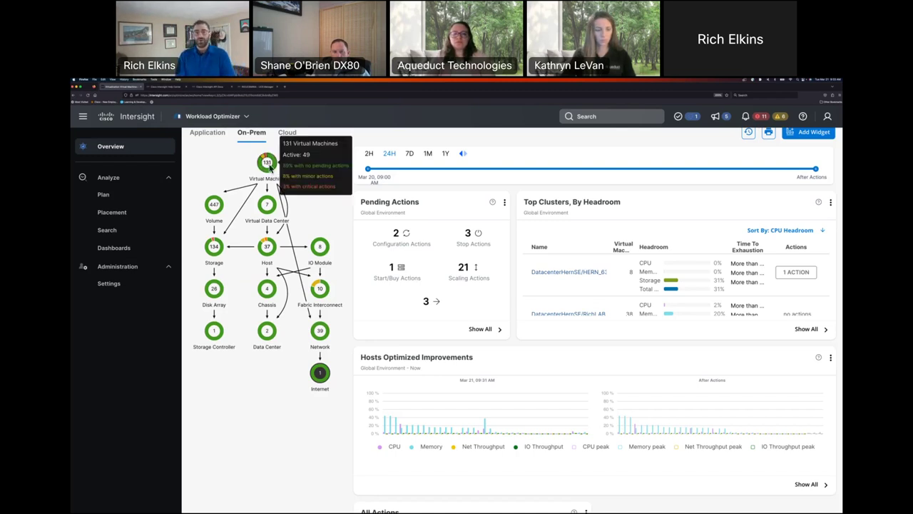
# - Open the on-prem virtual machines' actions and examine the vMEM resize of W2K01 from 3 GB to 2 GB
pyautogui.click(267, 162)
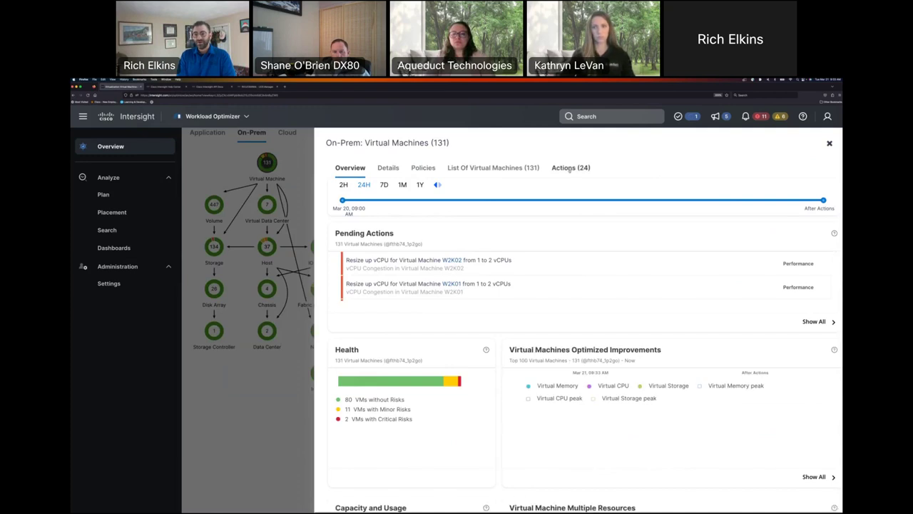
pyautogui.click(493, 167)
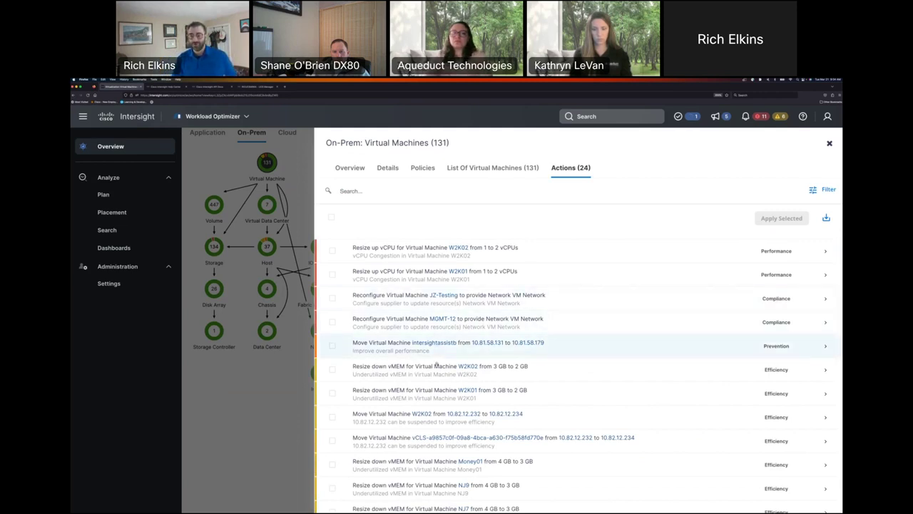
pyautogui.scroll(-3, 542, 385)
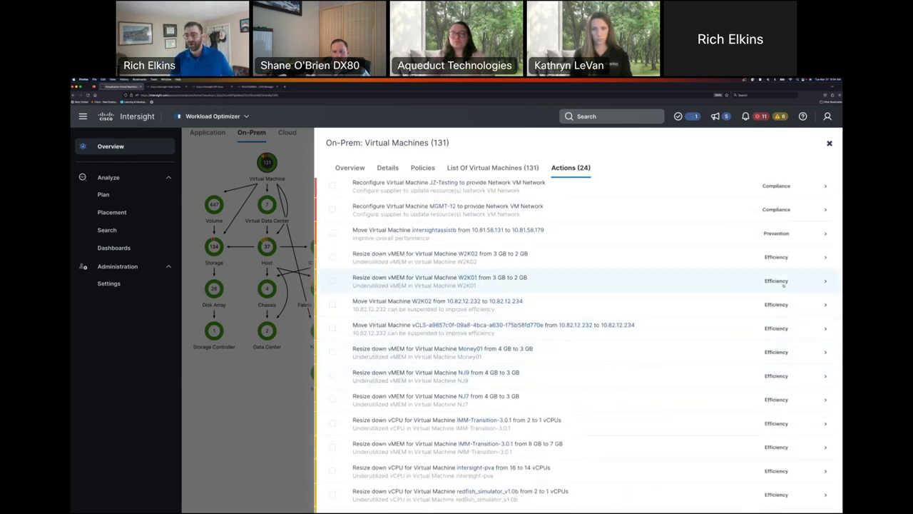
pyautogui.click(828, 281)
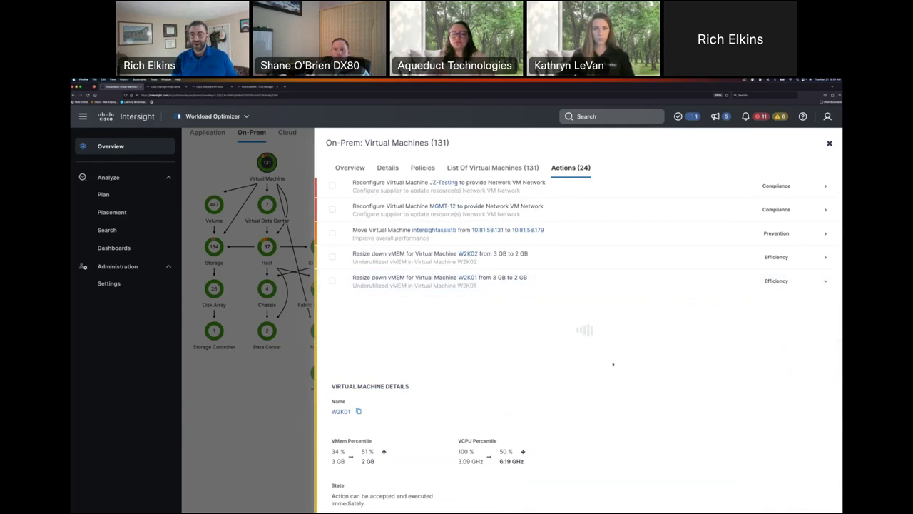
pyautogui.scroll(-2, 592, 368)
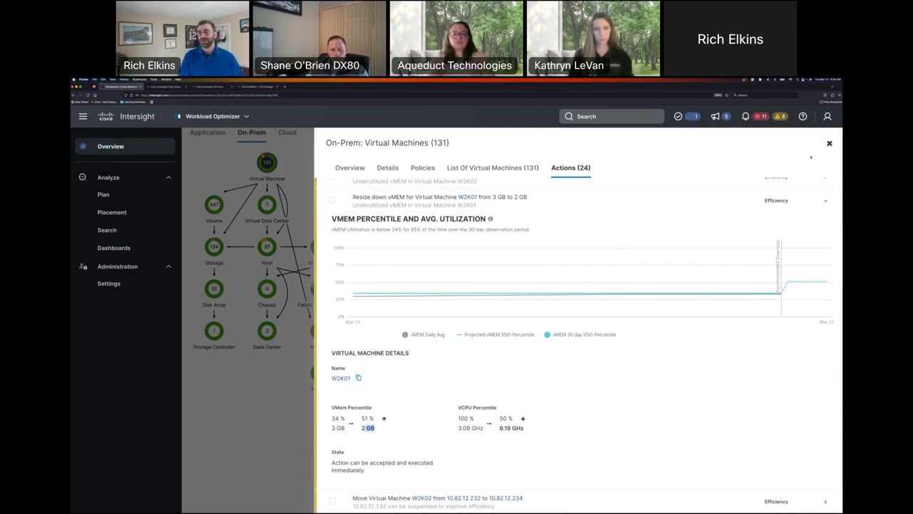
pyautogui.click(829, 143)
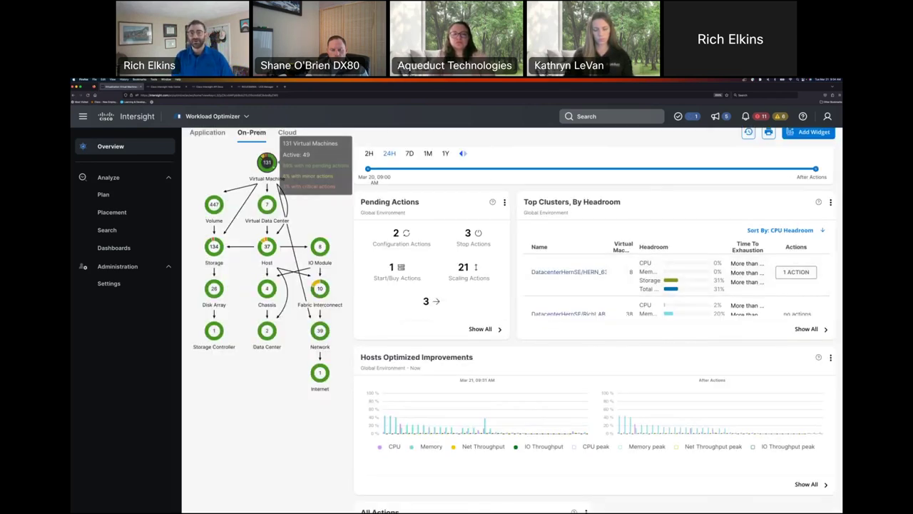
# - Examine and select the action resizing W2K02 from 1 to 2 vCPUs, and close the virtual machine actions without applying it
pyautogui.click(270, 163)
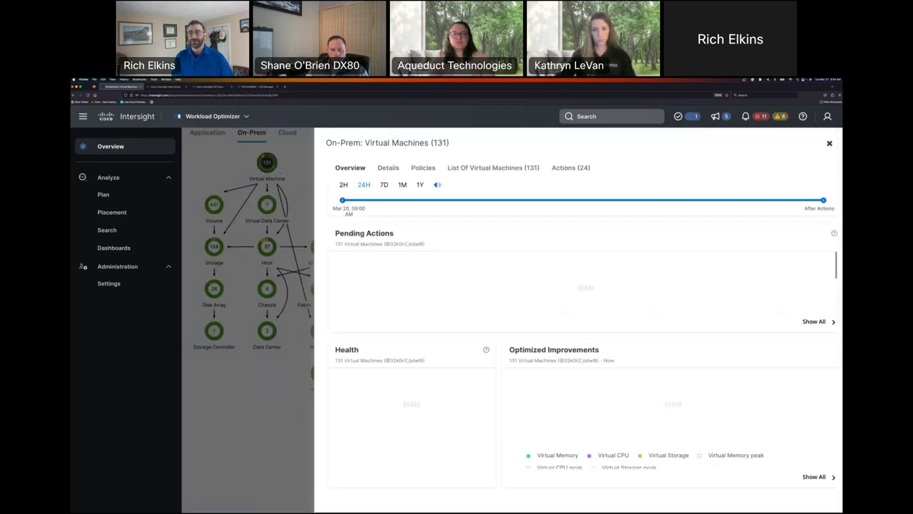
pyautogui.click(563, 168)
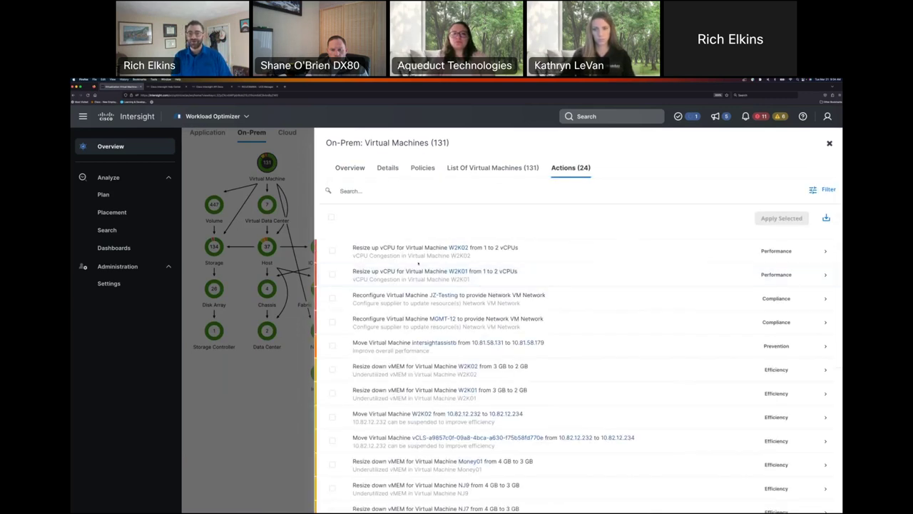
pyautogui.click(823, 251)
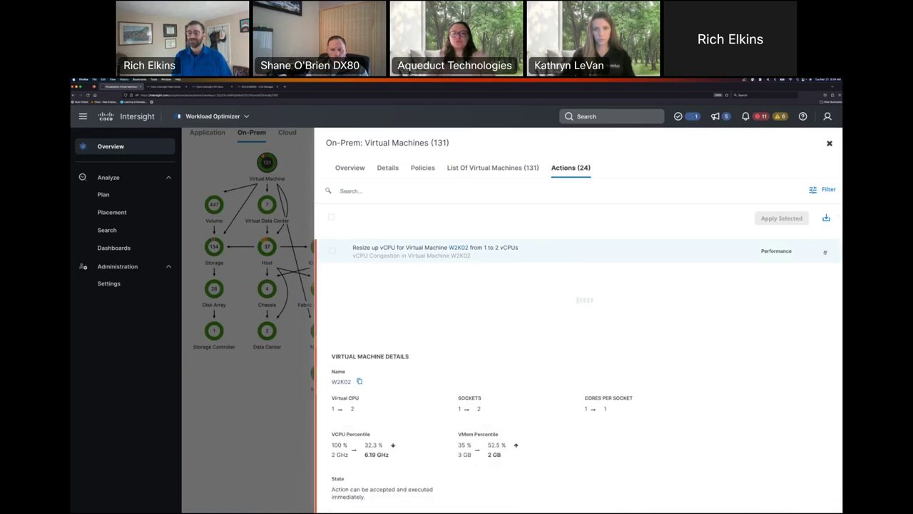
pyautogui.scroll(-2, 411, 462)
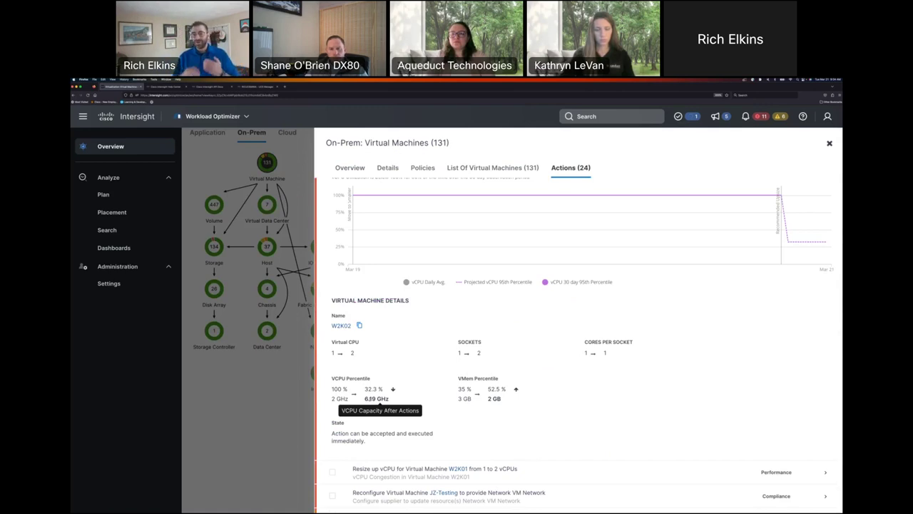
pyautogui.scroll(3, 437, 308)
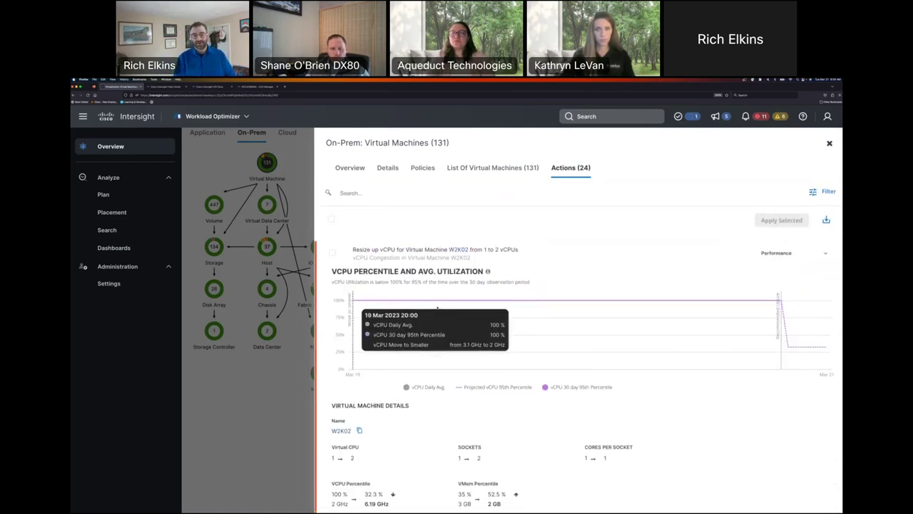
pyautogui.click(333, 251)
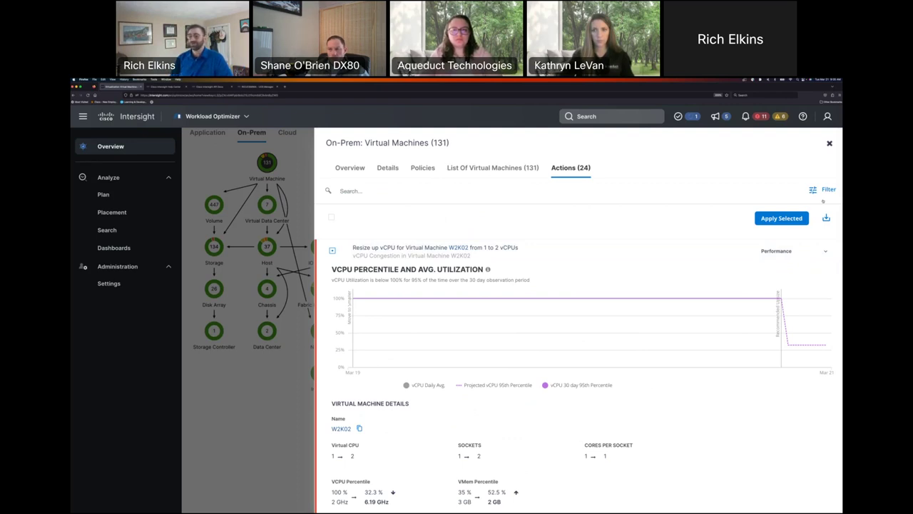
pyautogui.click(829, 143)
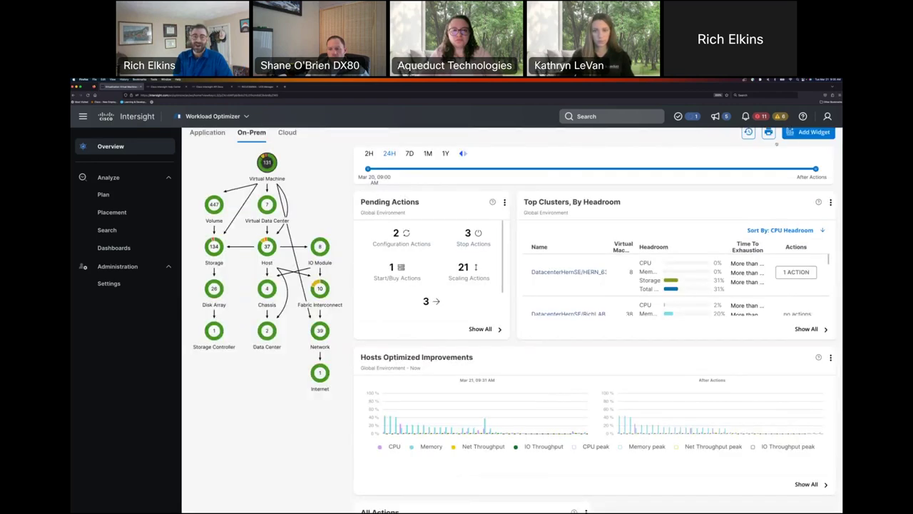
pyautogui.moveTo(269, 162)
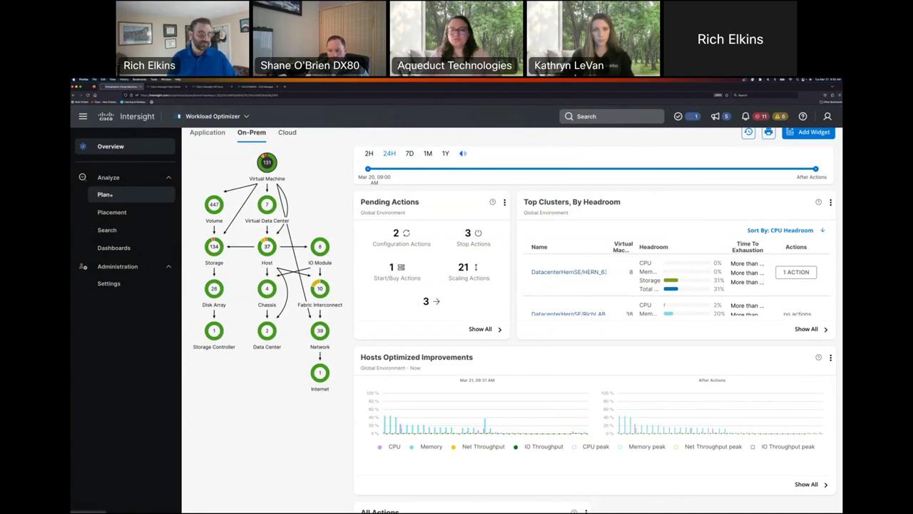
# - Start a new Migrate to Cloud plan with NJ7 as the virtual machine to migrate
pyautogui.click(104, 194)
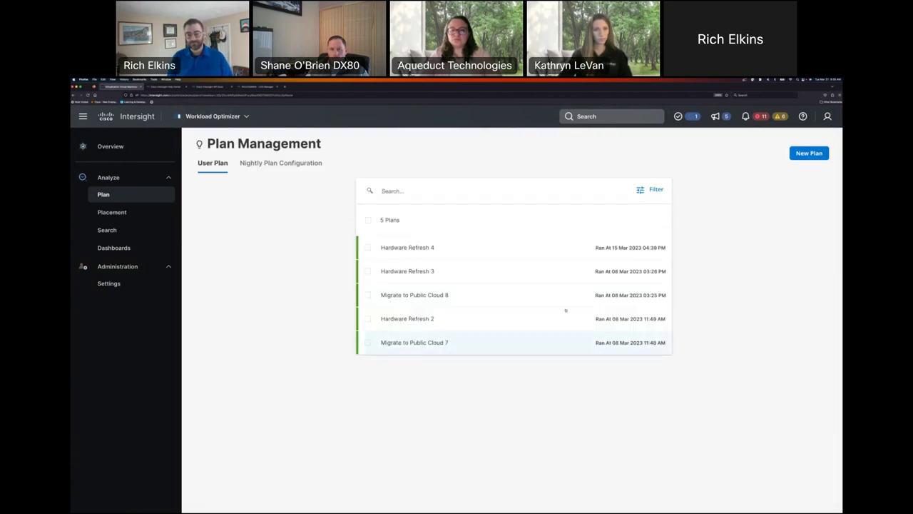
pyautogui.click(809, 153)
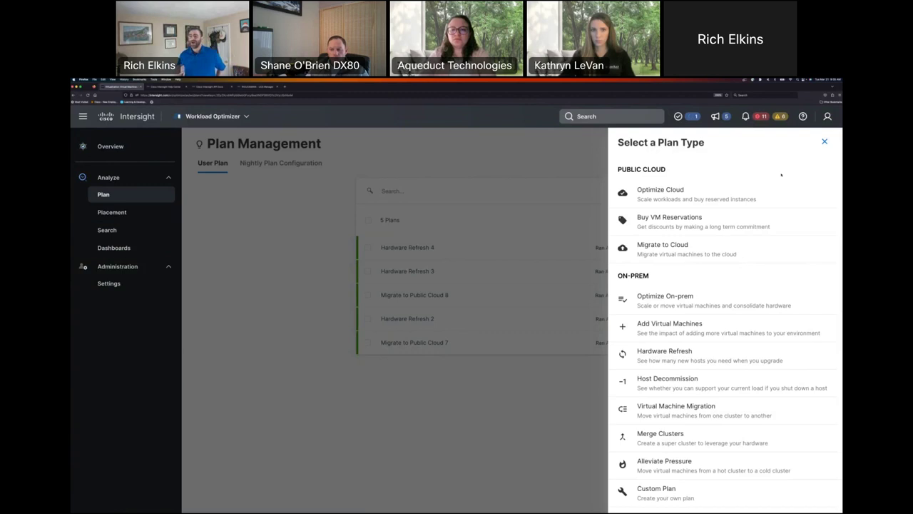
pyautogui.click(683, 246)
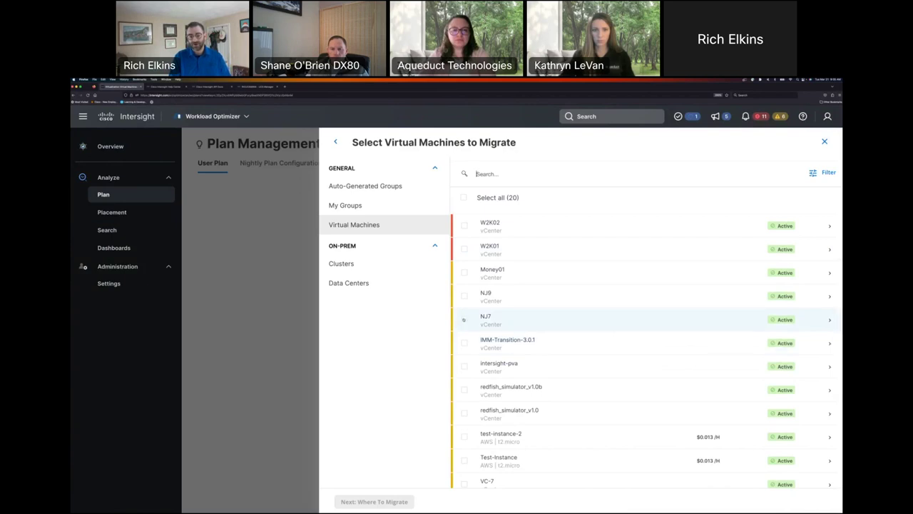
pyautogui.click(464, 319)
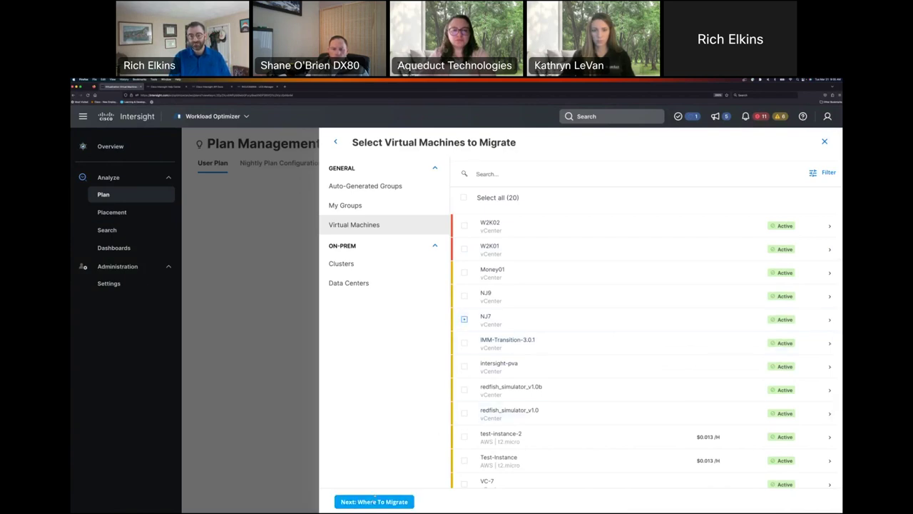
pyautogui.click(373, 501)
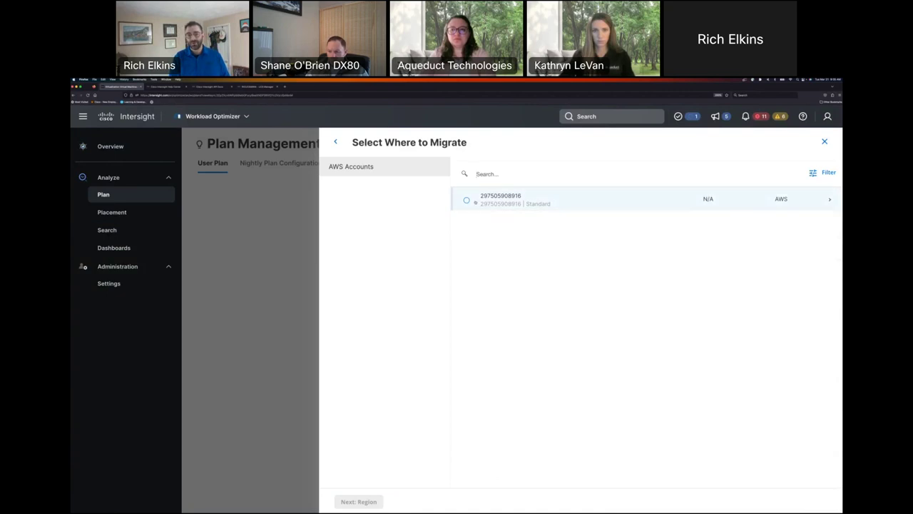
# - Choose the AWS account and the aws-US East (N. Virginia) region as the migration target, and run the plan
pyautogui.click(510, 204)
pyautogui.click(358, 502)
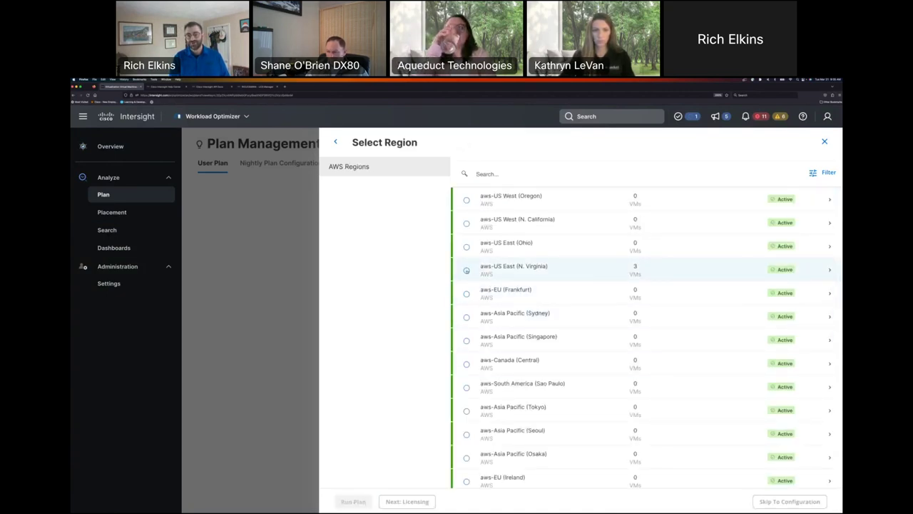
pyautogui.click(466, 269)
pyautogui.rightClick(355, 499)
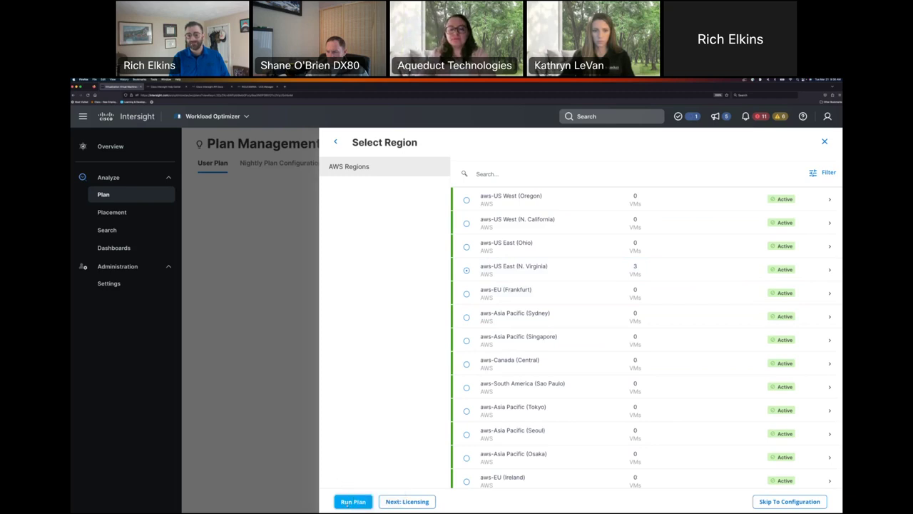
pyautogui.click(350, 502)
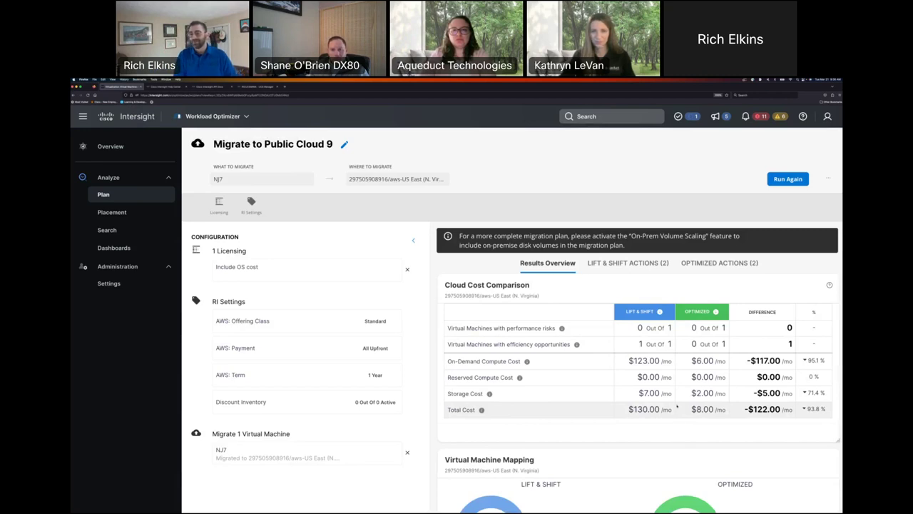
# - Compare the Lift & Shift and Optimized total monthly costs in the migration plan's cloud cost comparison
pyautogui.moveTo(633, 409); pyautogui.dragTo(649, 409)
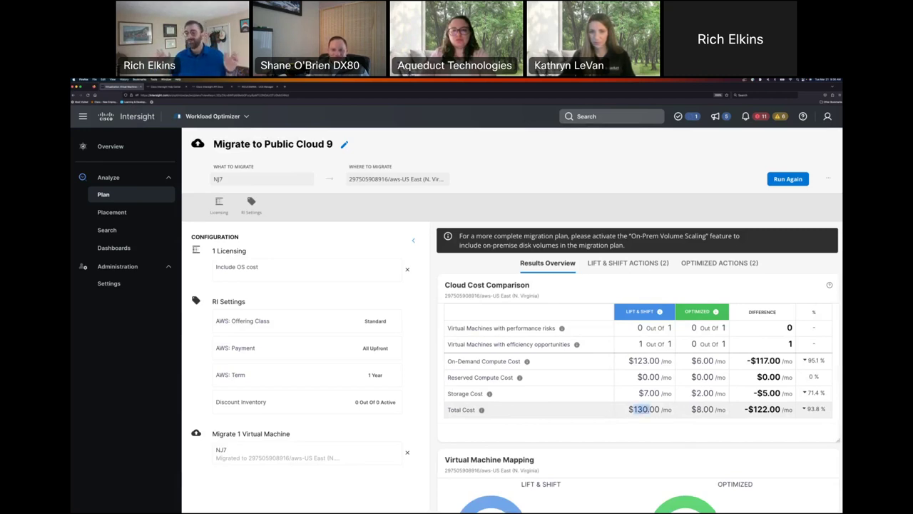
pyautogui.click(637, 411)
pyautogui.moveTo(632, 409); pyautogui.dragTo(714, 410)
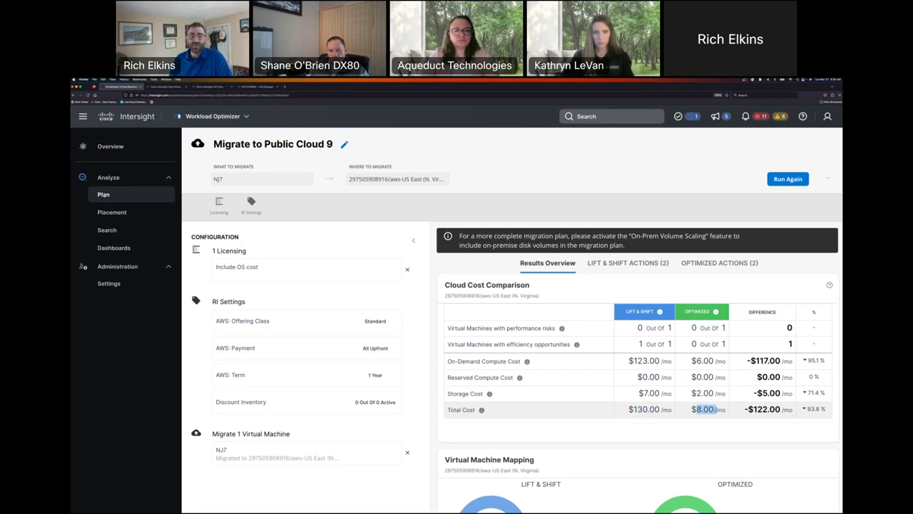
# - Start a new Hardware Refresh plan scoped to the HERN_6300_01 cluster in DatacenterHernSE
pyautogui.click(104, 197)
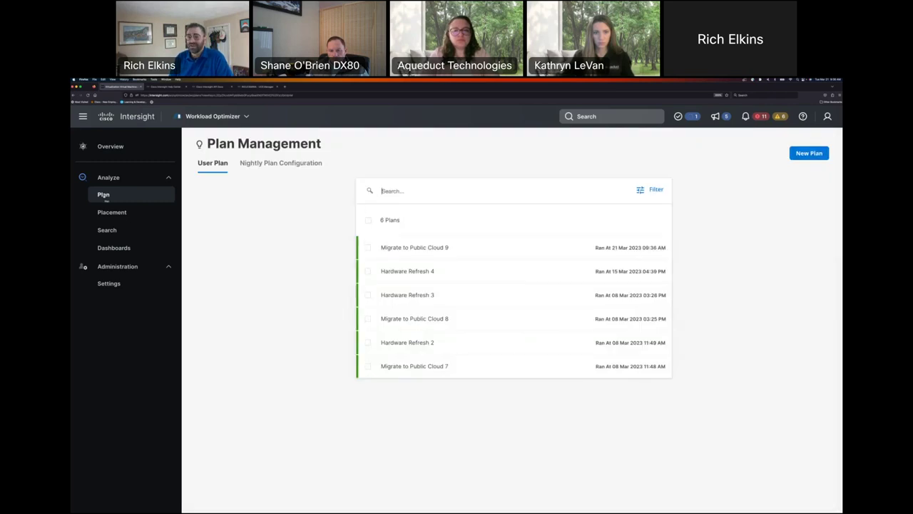
pyautogui.click(809, 153)
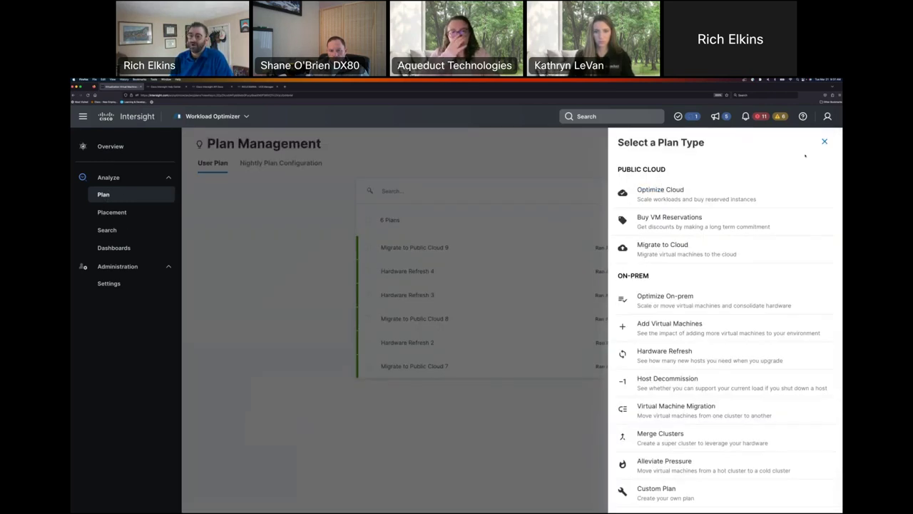
pyautogui.click(664, 353)
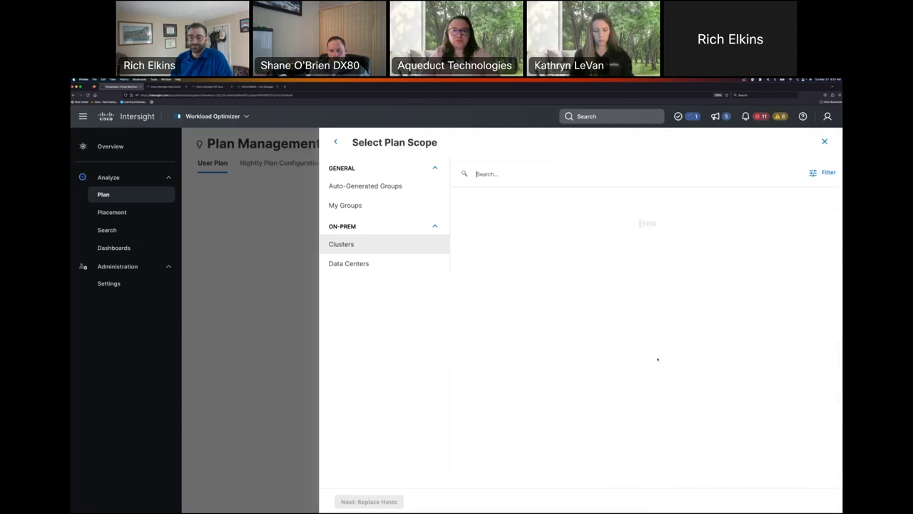
pyautogui.click(464, 272)
pyautogui.click(365, 502)
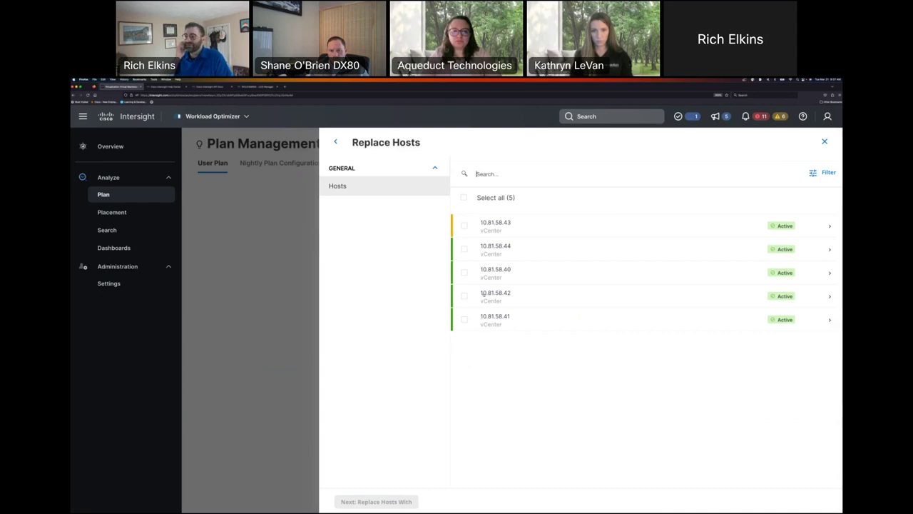
# - Set host 10.81.58.43 to be replaced with the 6248_768G host template, run the plan, and review its summary
pyautogui.click(464, 225)
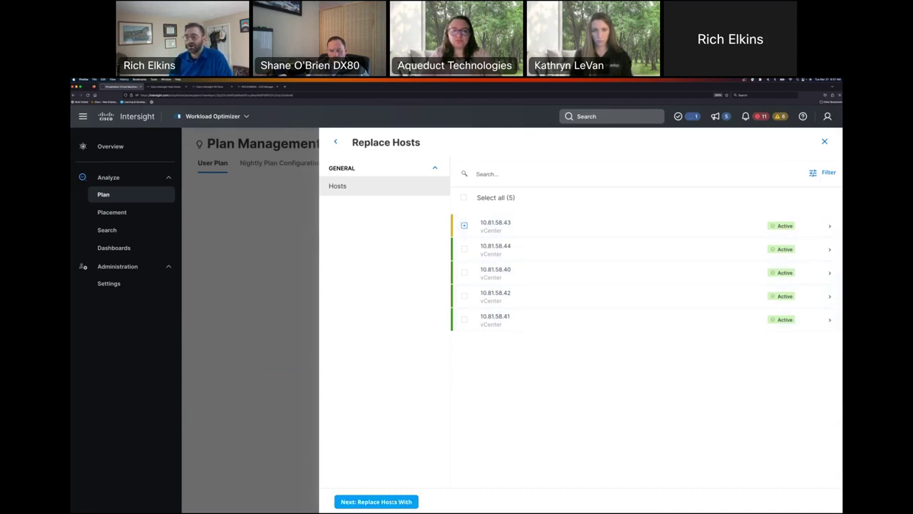
pyautogui.click(376, 501)
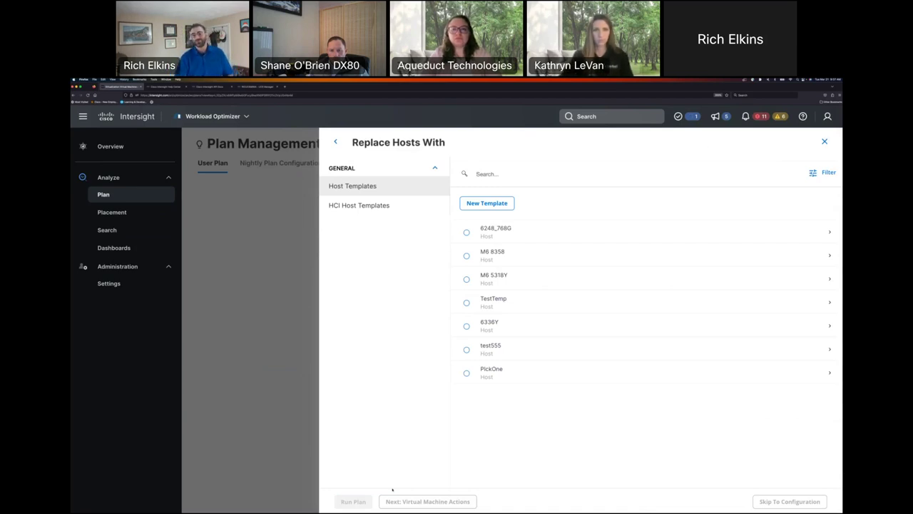
pyautogui.click(467, 231)
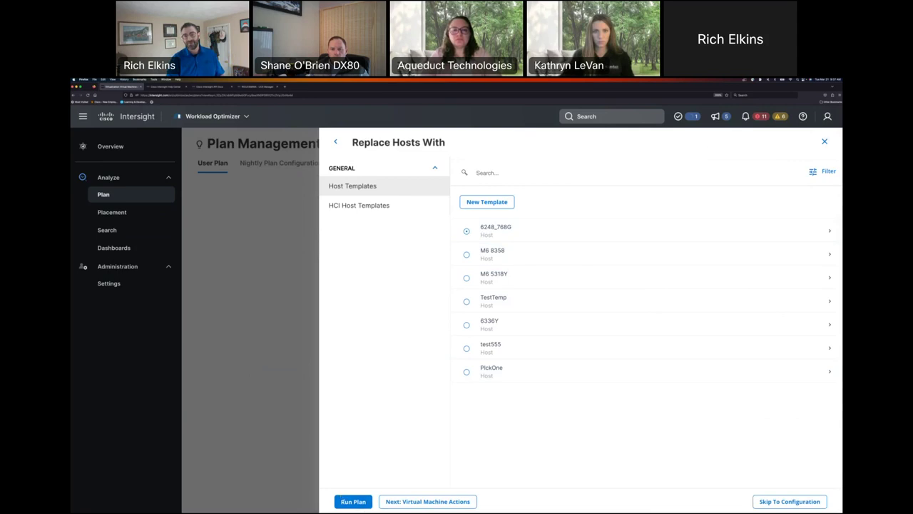
pyautogui.click(346, 500)
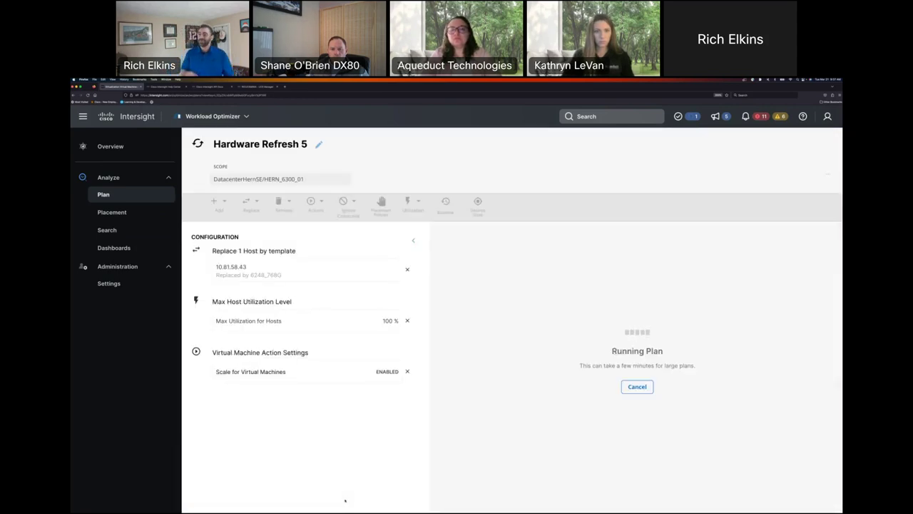
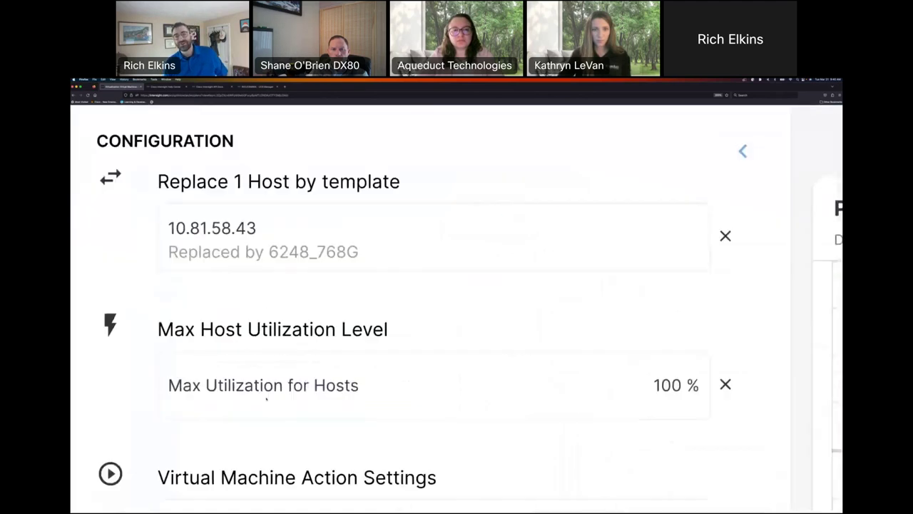
pyautogui.scroll(-5, 563, 164)
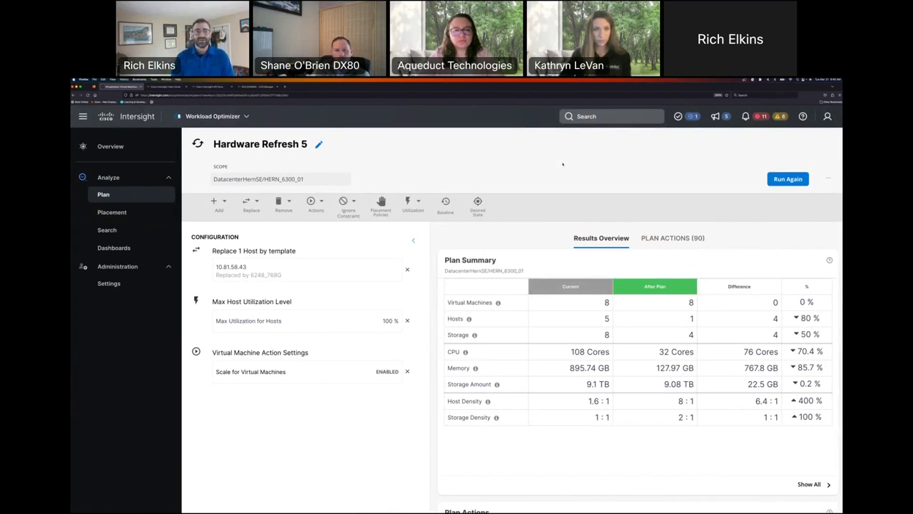
# - Open the Upgrade Firmware request of server RICUCSMINIA-1-2 in Infrastructure Service and examine its execution flow
pyautogui.click(214, 116)
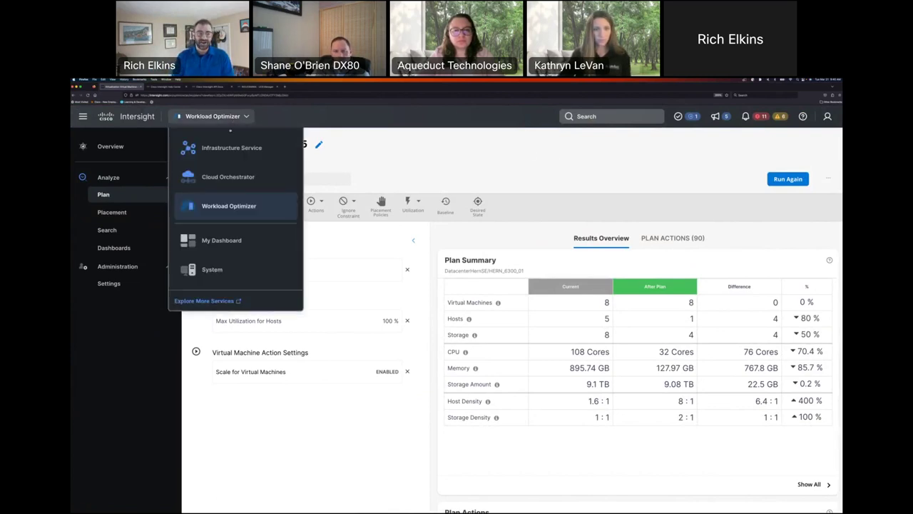
pyautogui.click(225, 148)
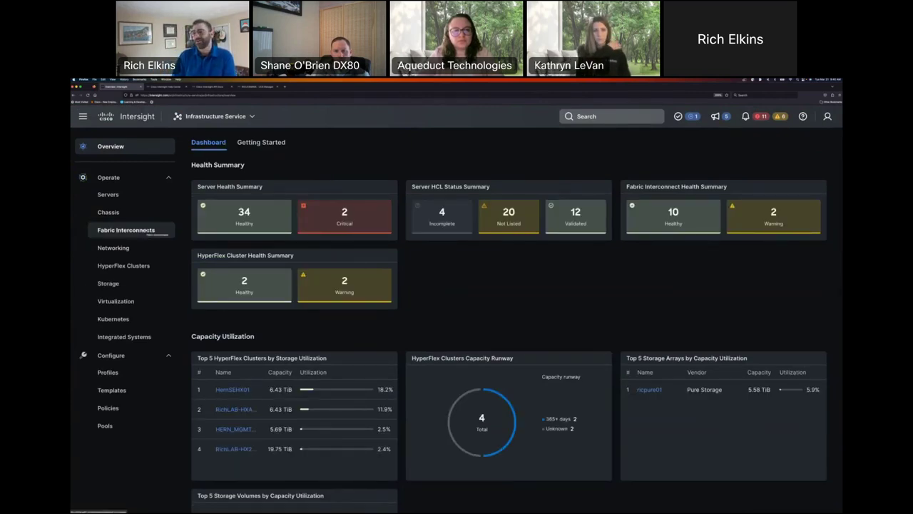
pyautogui.click(109, 194)
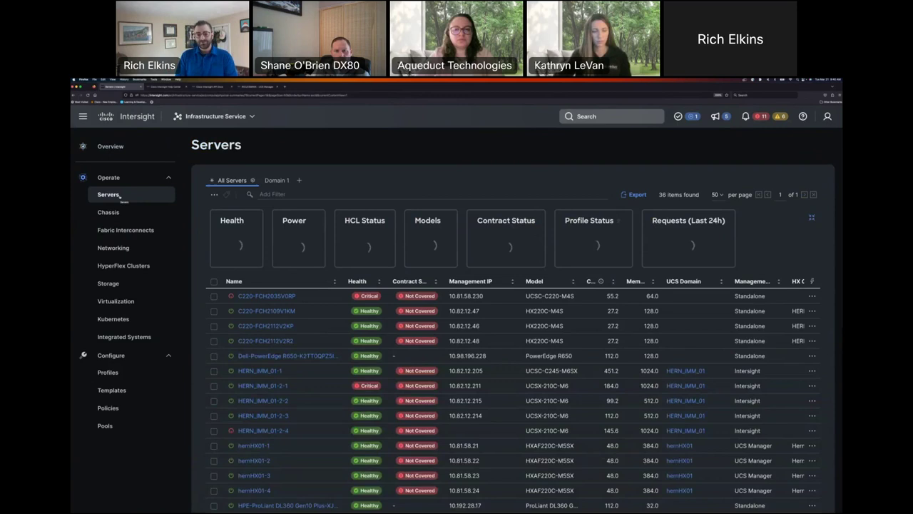
pyautogui.scroll(-8, 230, 343)
pyautogui.scroll(-4, 231, 342)
pyautogui.moveTo(293, 404)
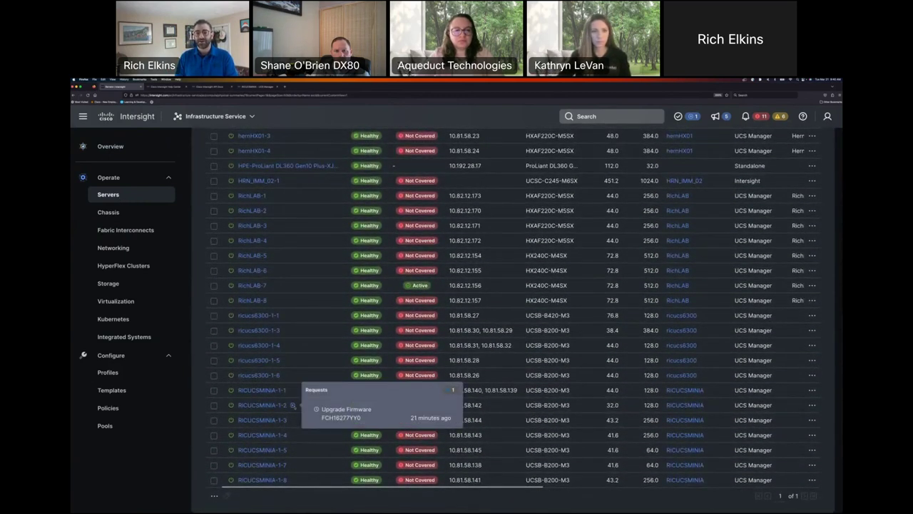
pyautogui.click(356, 412)
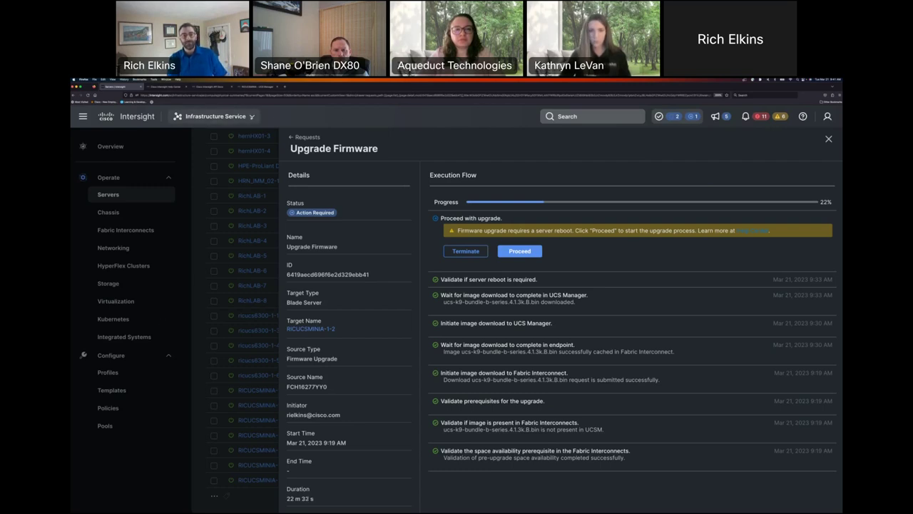
# - Return to Workload Optimizer and view its Application overview with the supply chain and pending actions
pyautogui.click(250, 116)
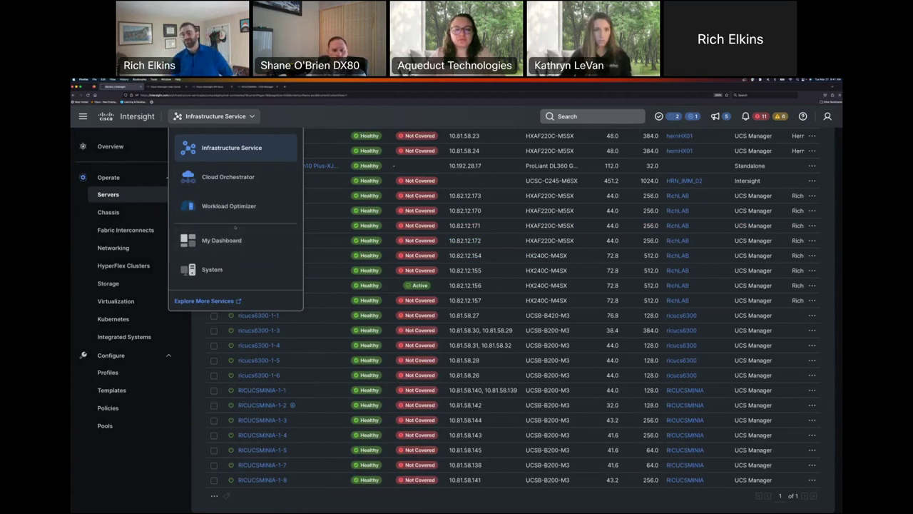
pyautogui.click(241, 205)
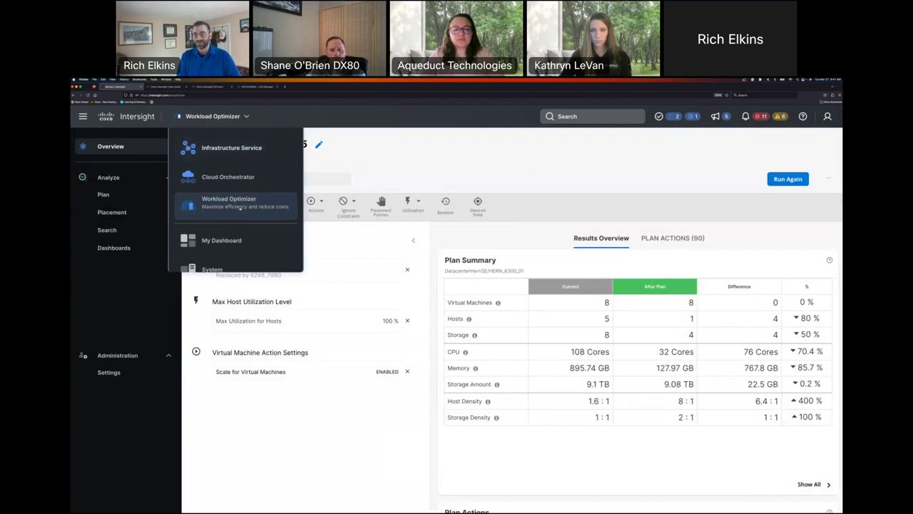
pyautogui.click(241, 205)
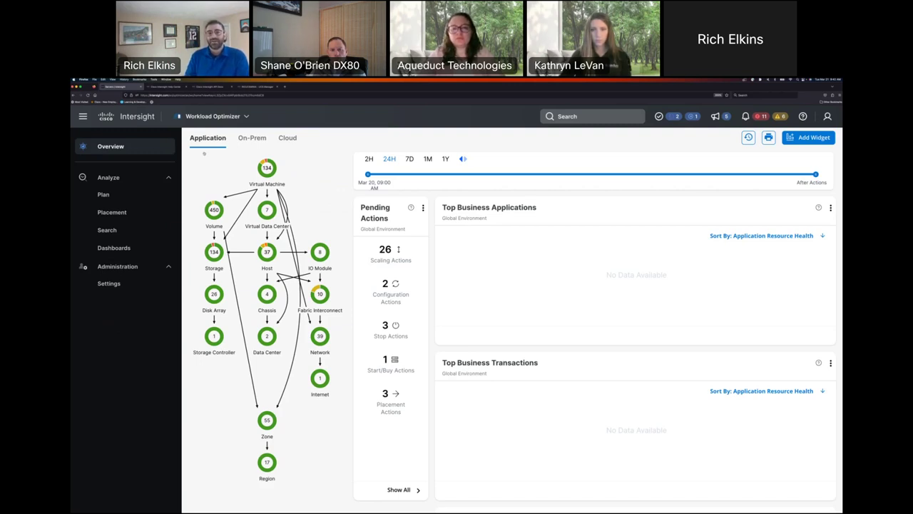
pyautogui.click(247, 116)
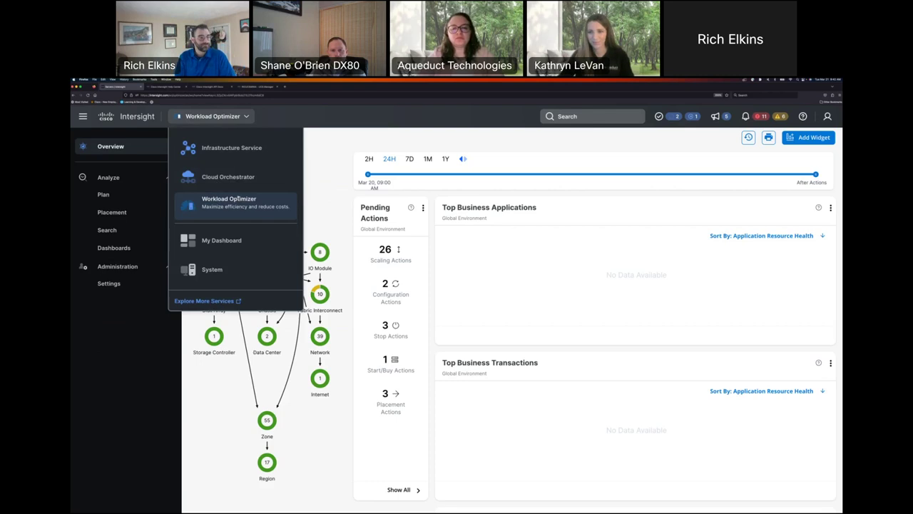
pyautogui.click(229, 199)
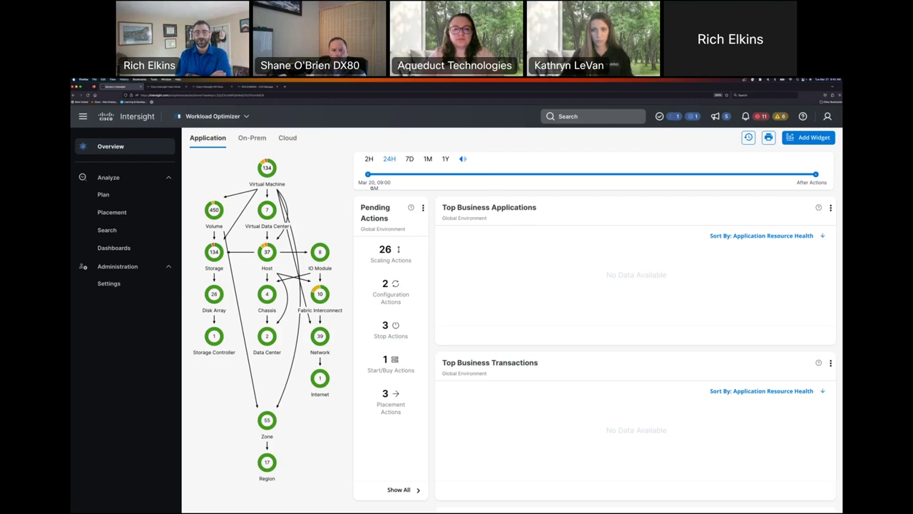
# - Begin claiming a new target in the System service, filter the types to Cloud Native, and select Kubernetes
pyautogui.click(212, 116)
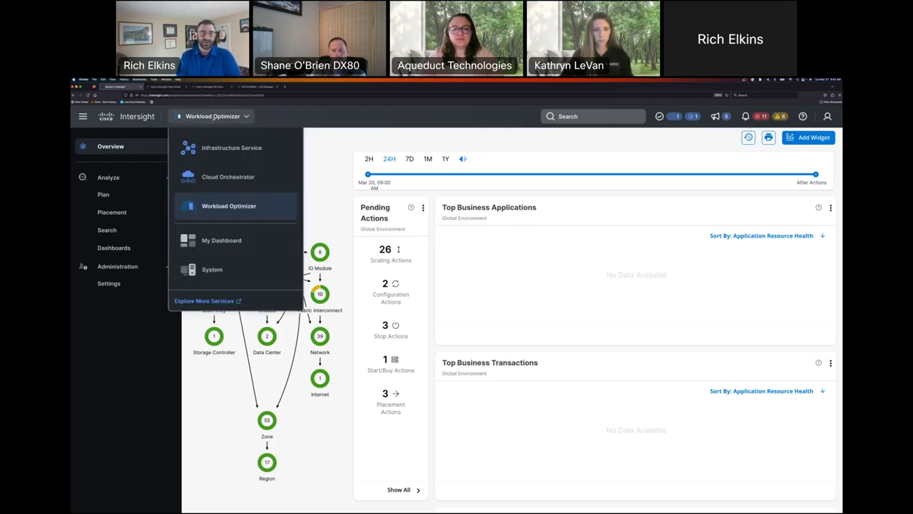
pyautogui.click(214, 270)
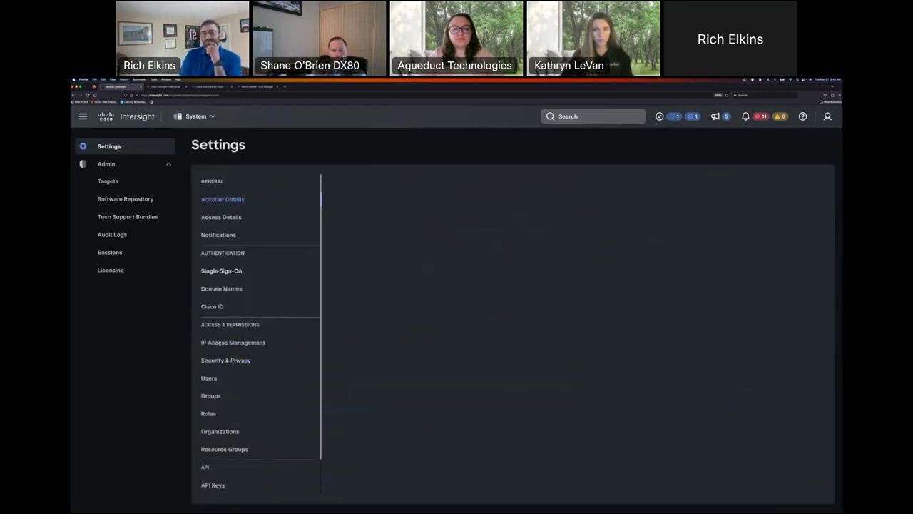
pyautogui.click(108, 181)
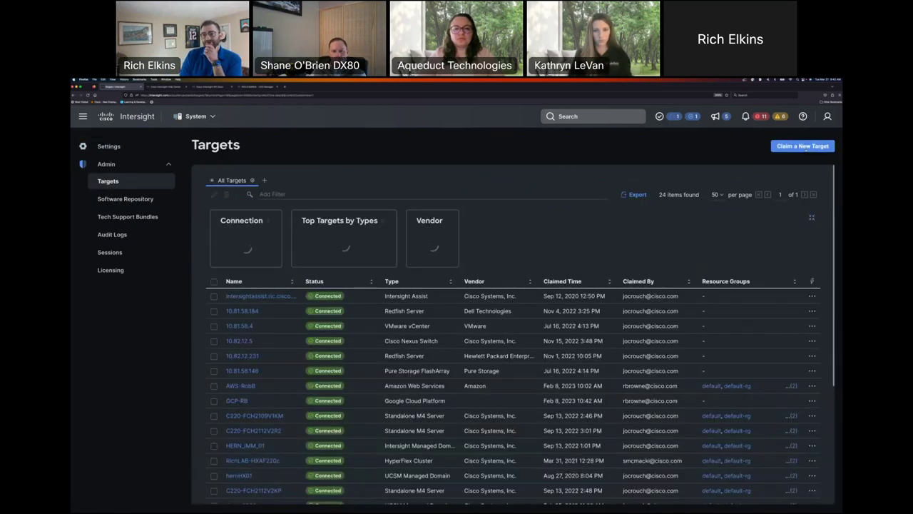
pyautogui.click(800, 146)
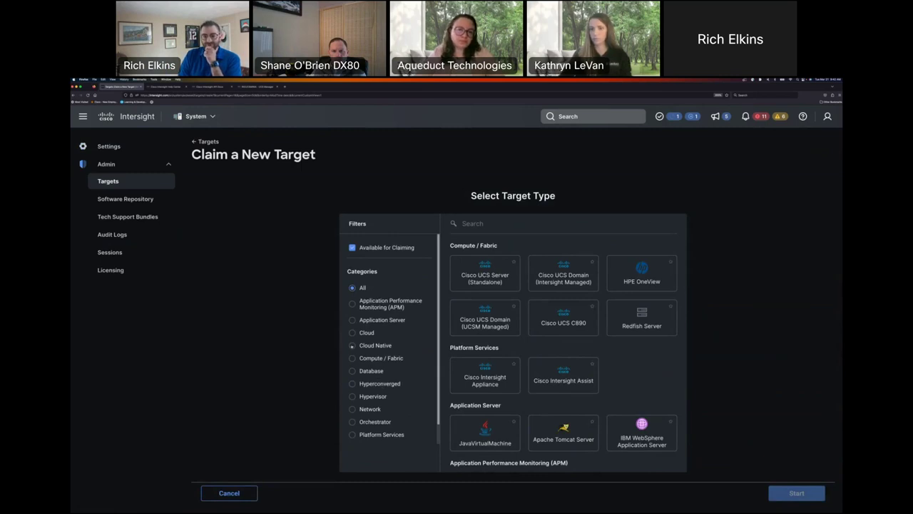
pyautogui.click(375, 345)
pyautogui.click(485, 274)
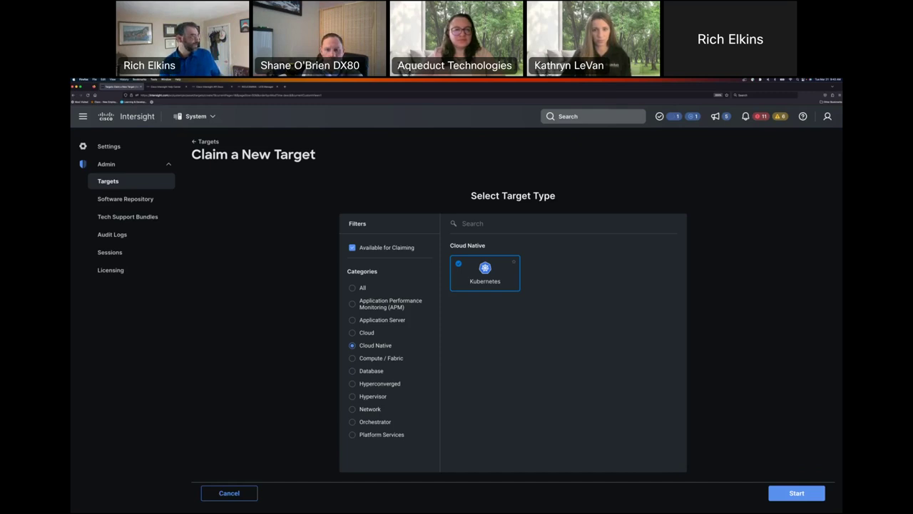
pyautogui.hotkey('alt', 'Tab')
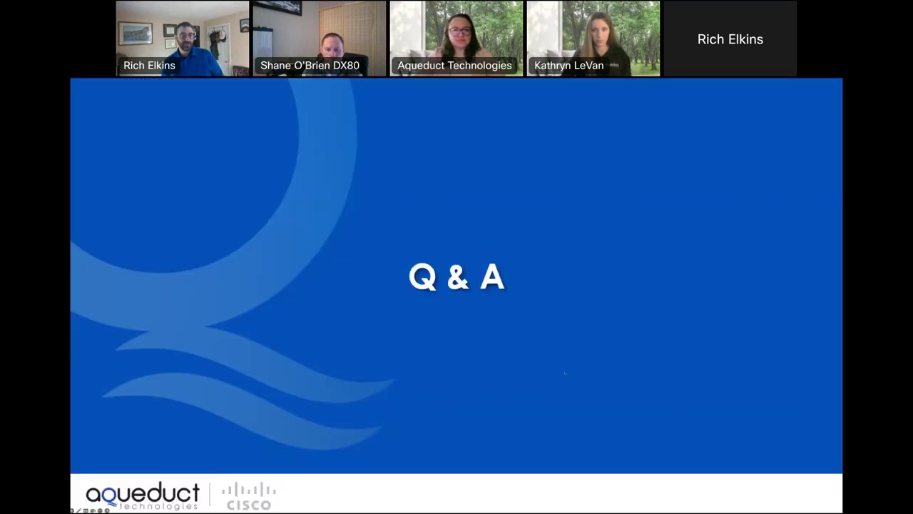
pyautogui.press('Right')
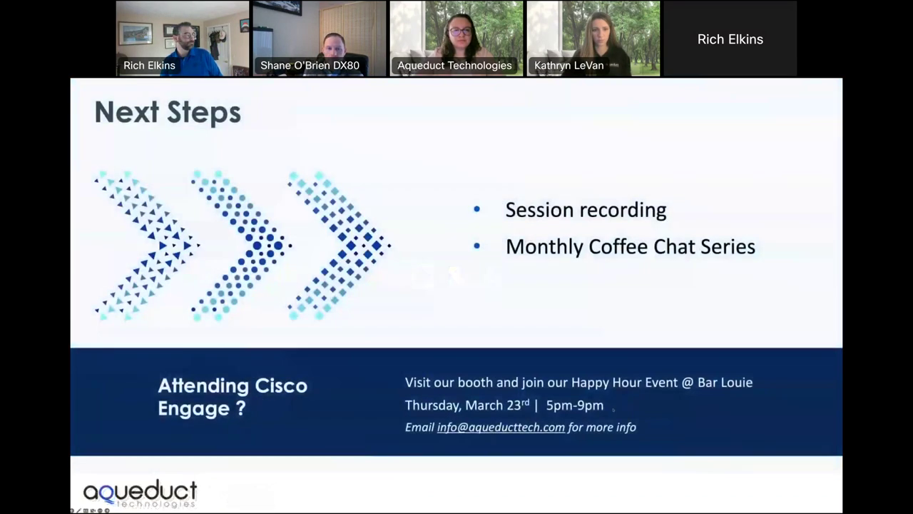